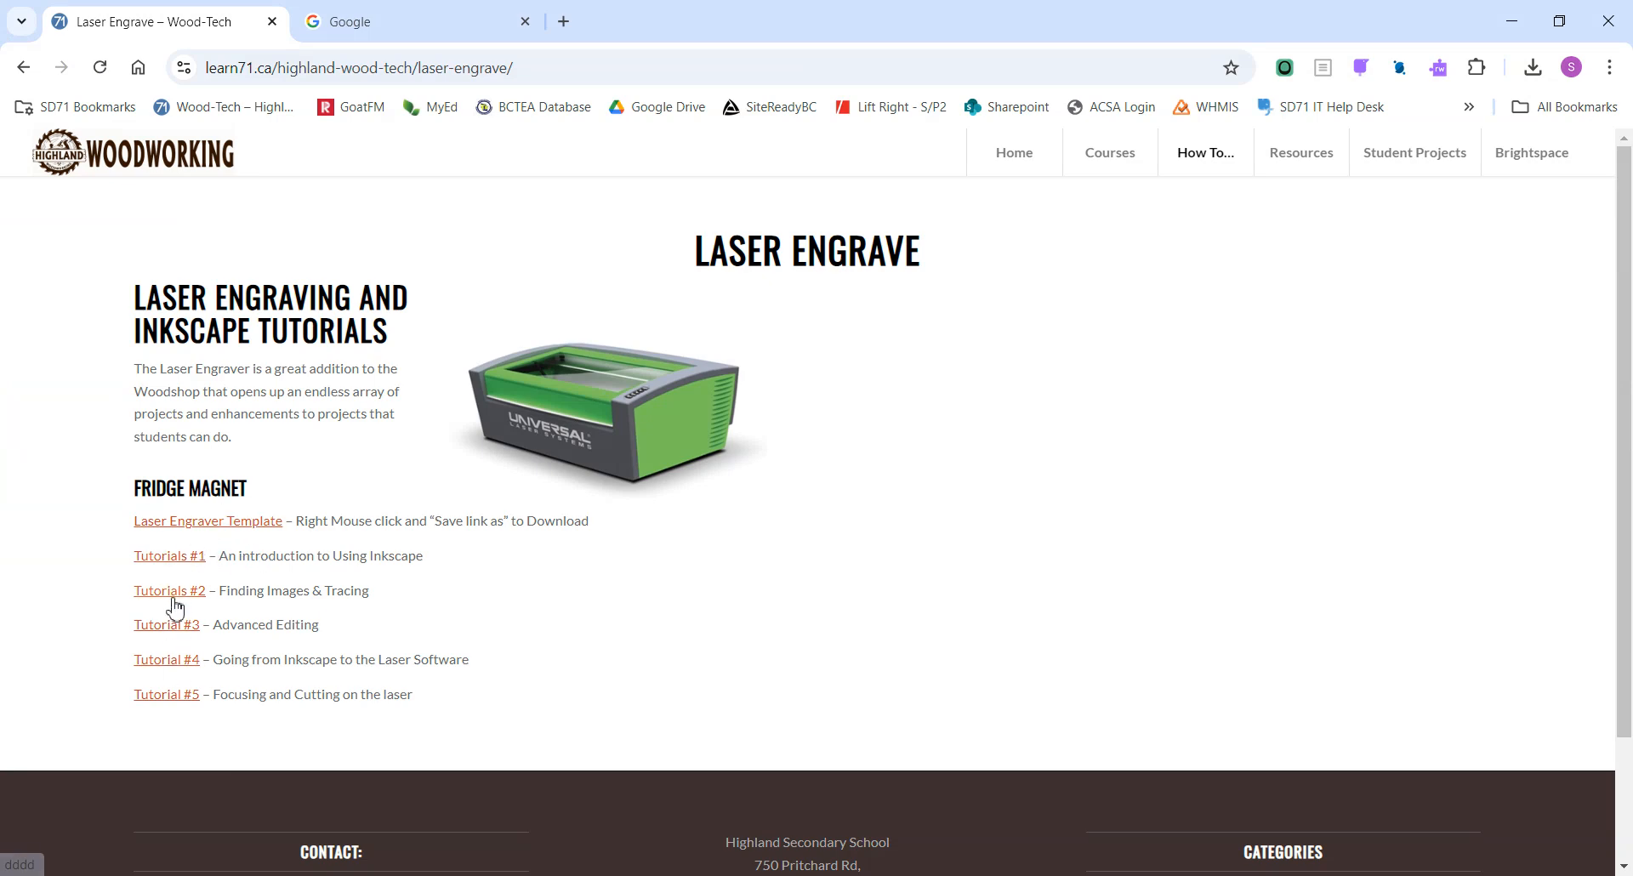
Dismiss the storage notice on the Google page and run an image search for "heart".
click(382, 31)
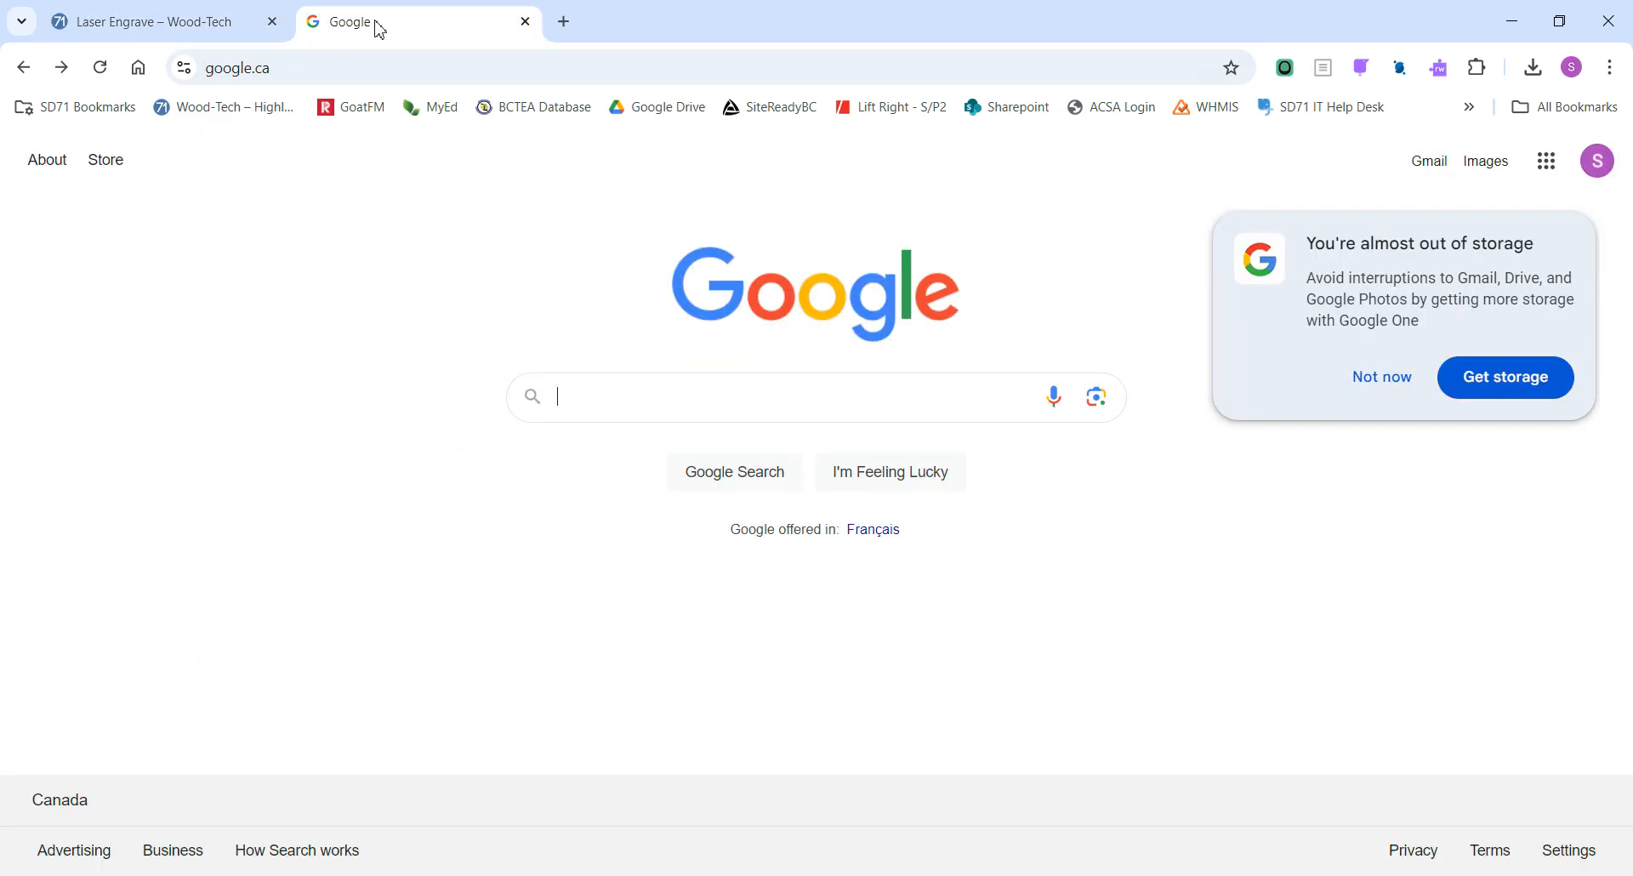
click(1381, 382)
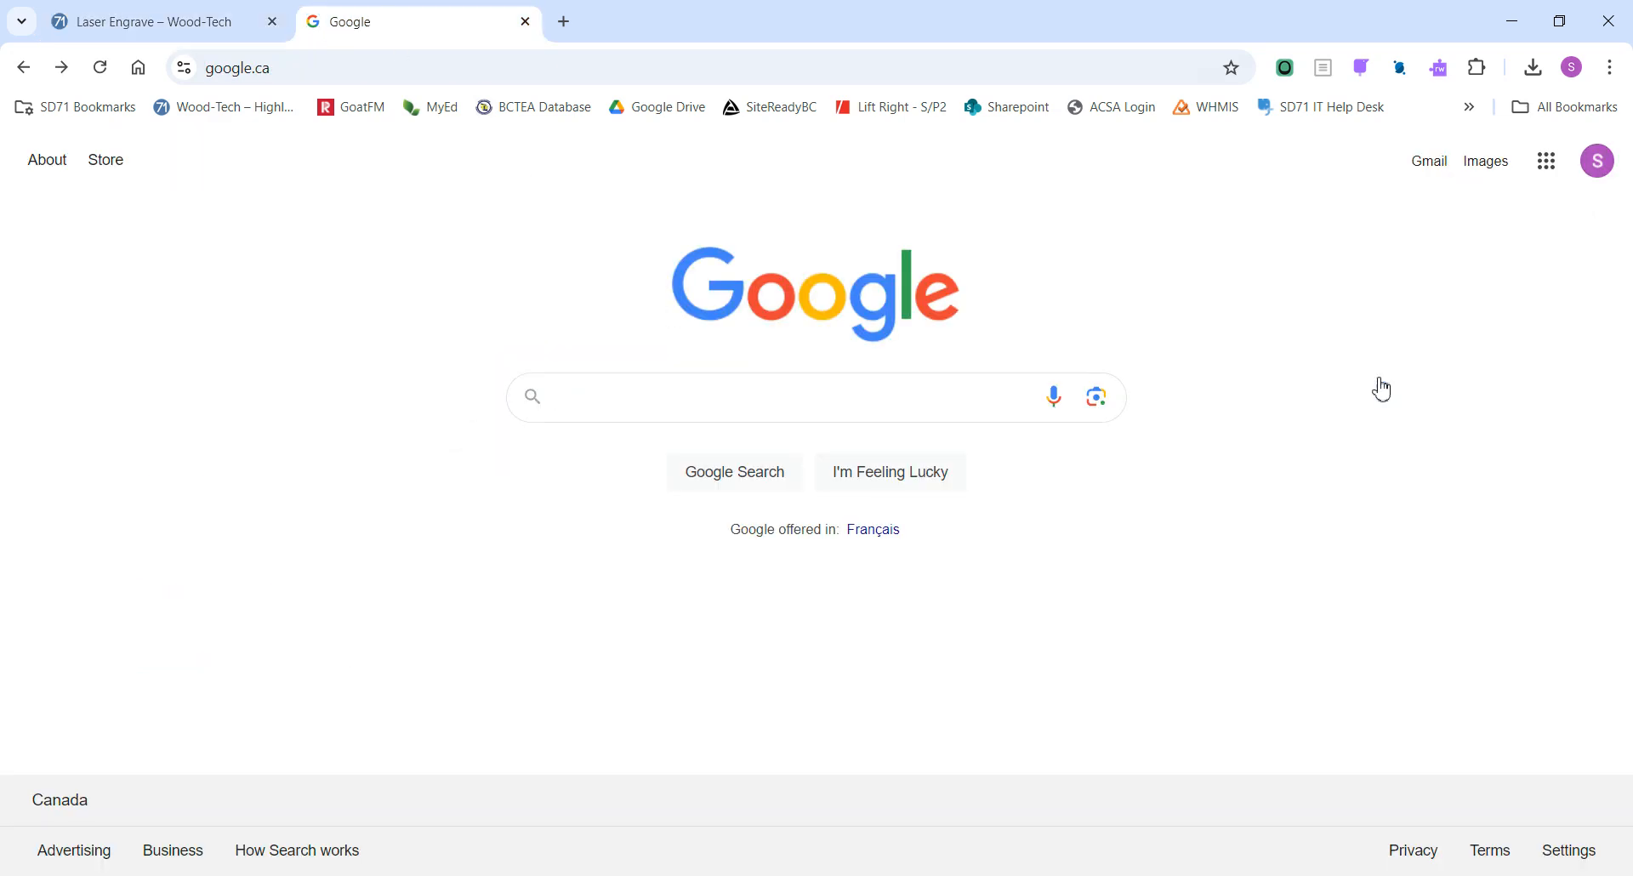
click(778, 403)
text(heart)
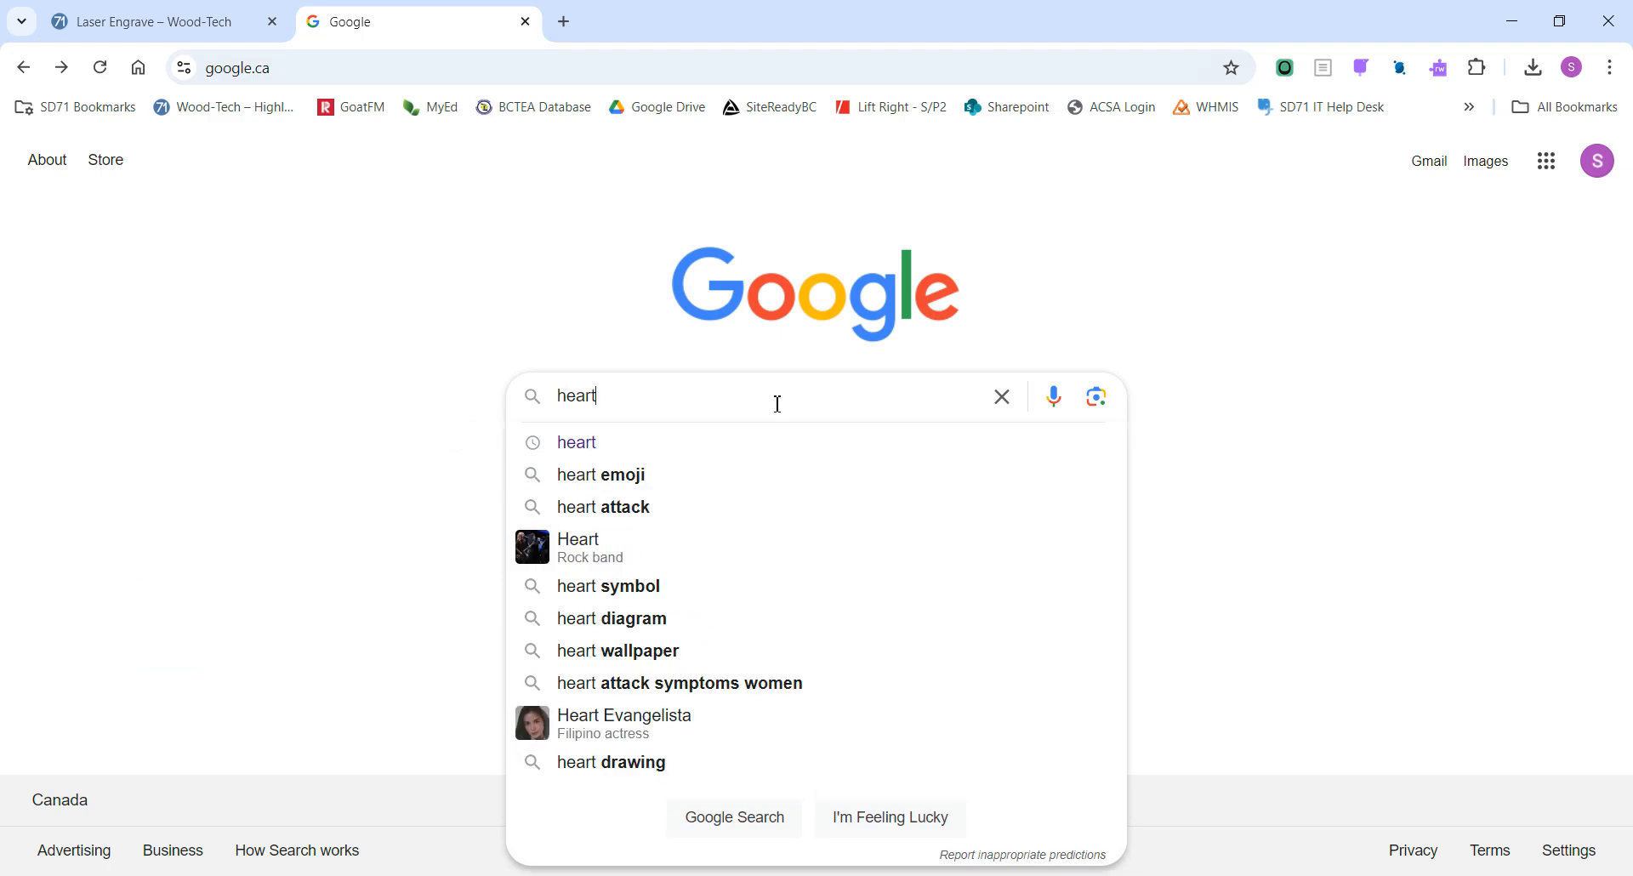
key(Return)
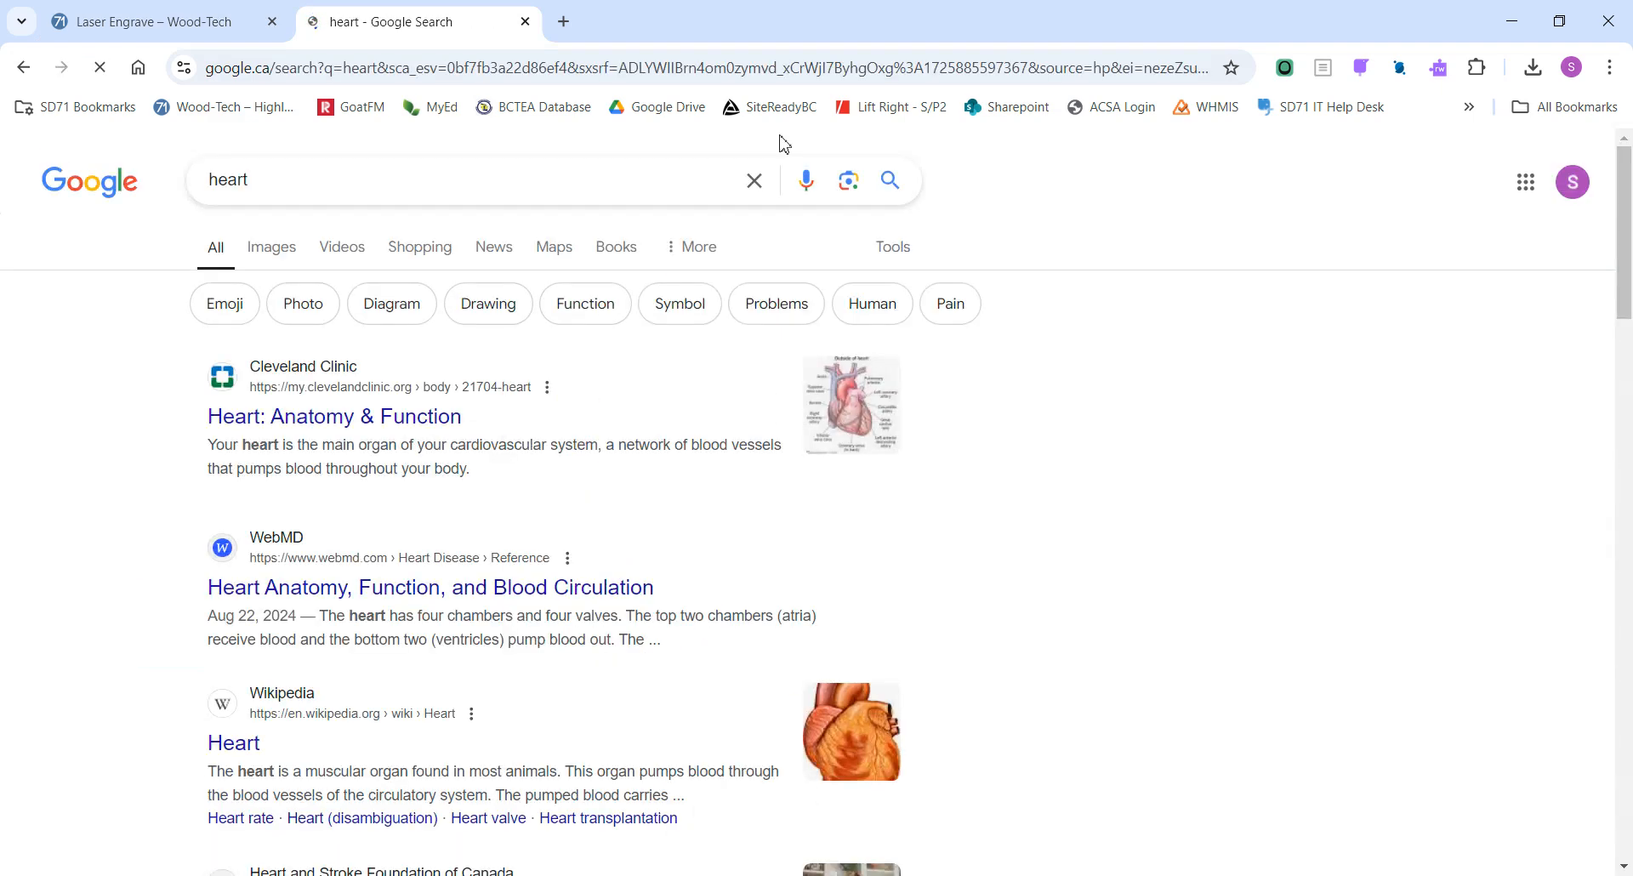
click(271, 249)
scroll(549, 695, down, 1)
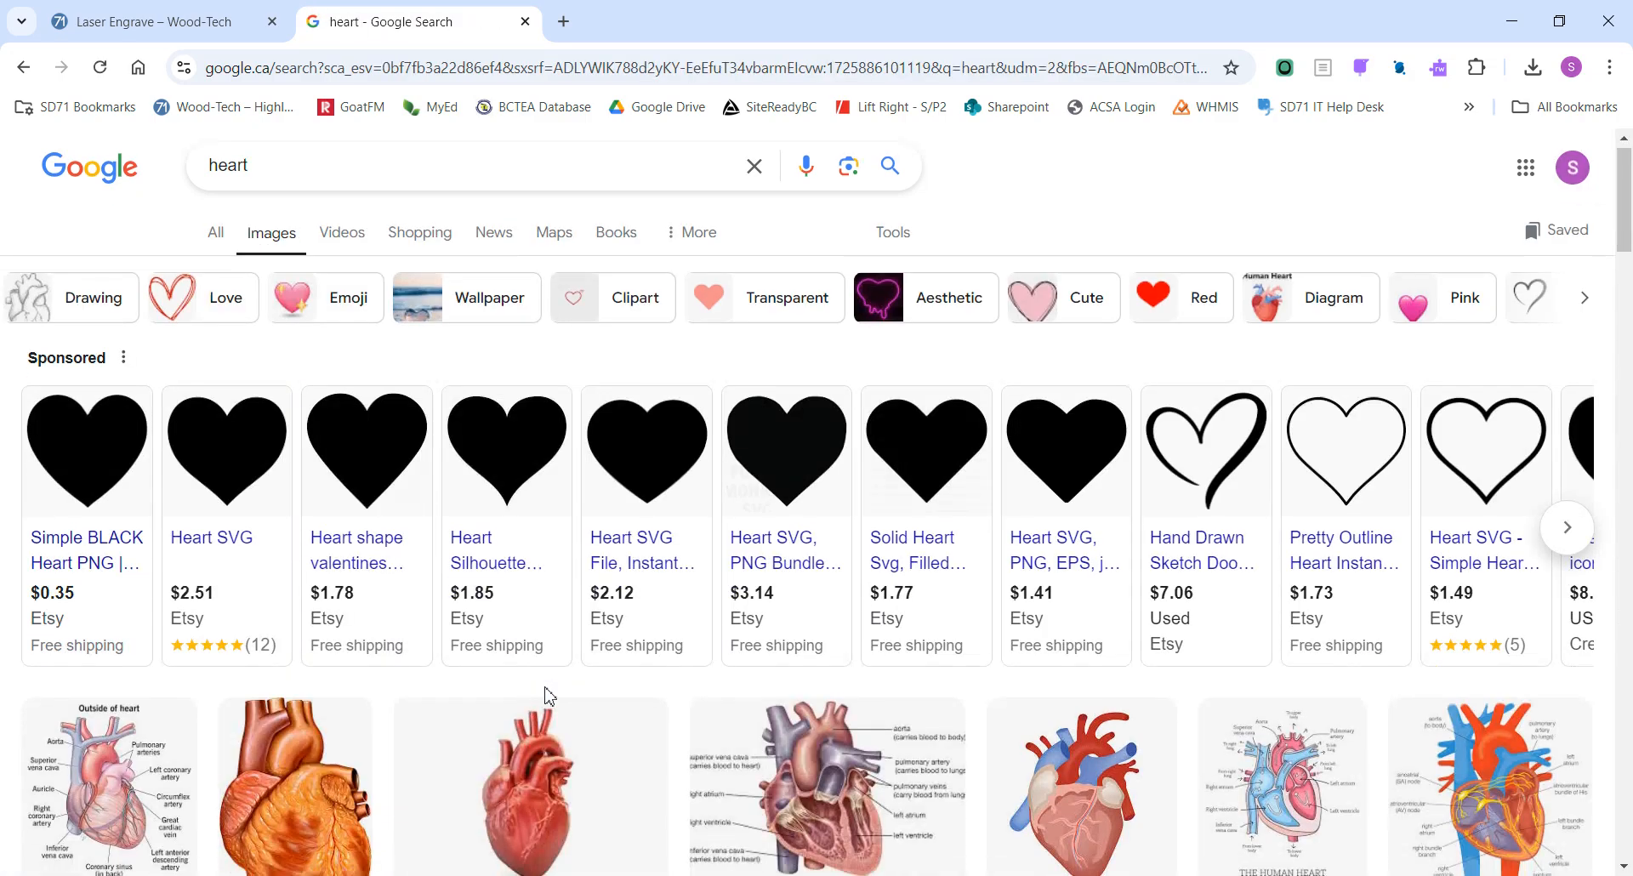
scroll(549, 695, down, 5)
scroll(549, 696, up, 6)
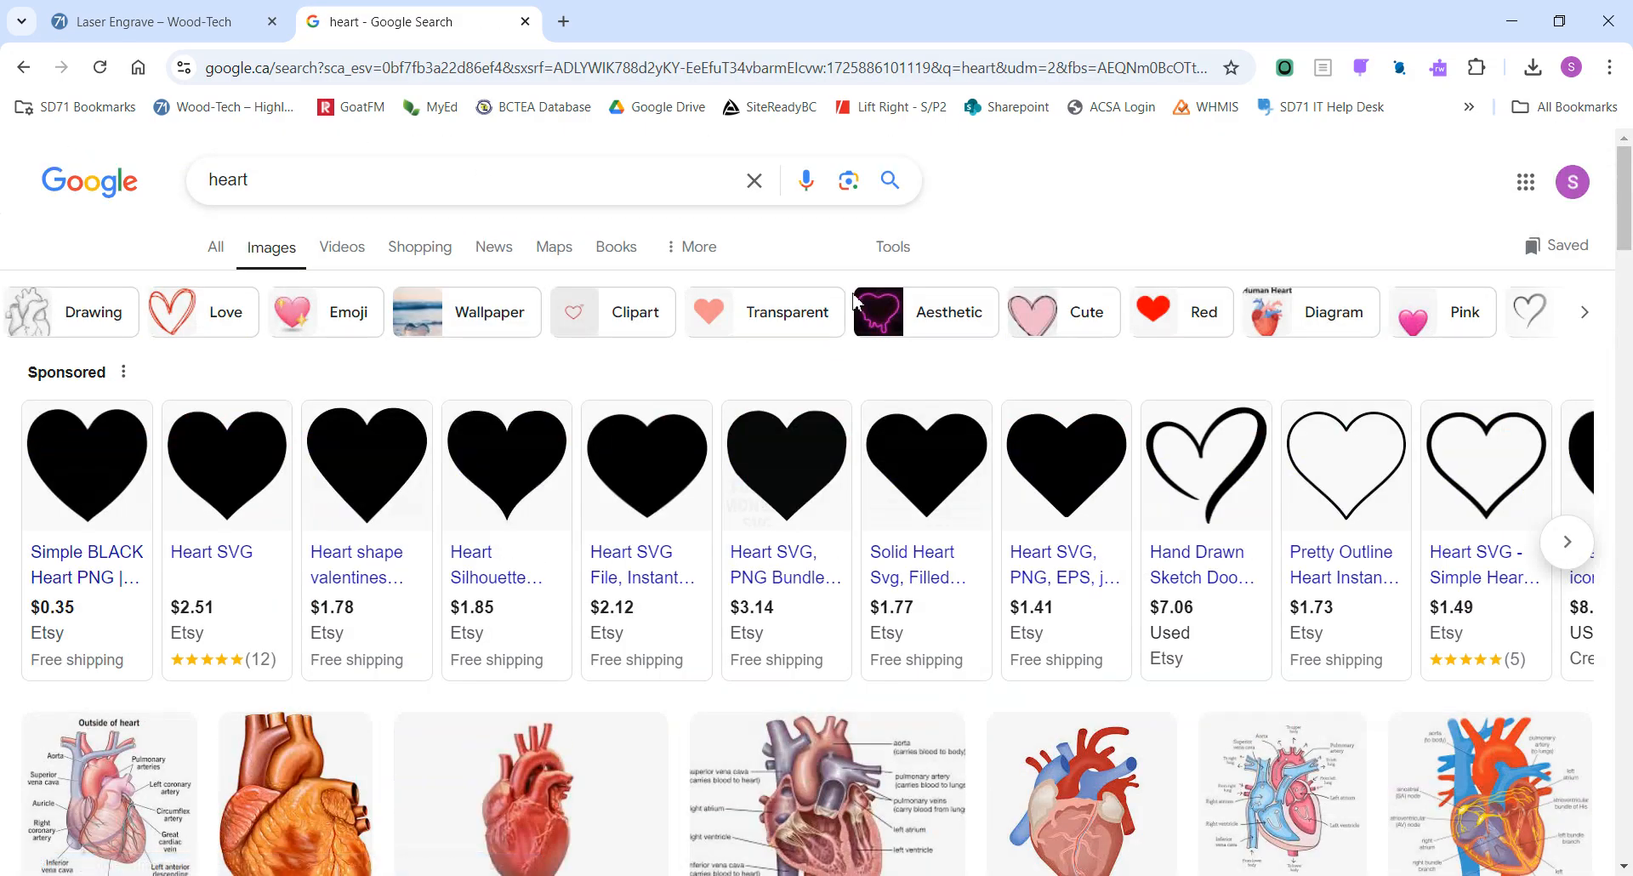
Filter the heart image results to black and white clip art and browse them.
click(893, 248)
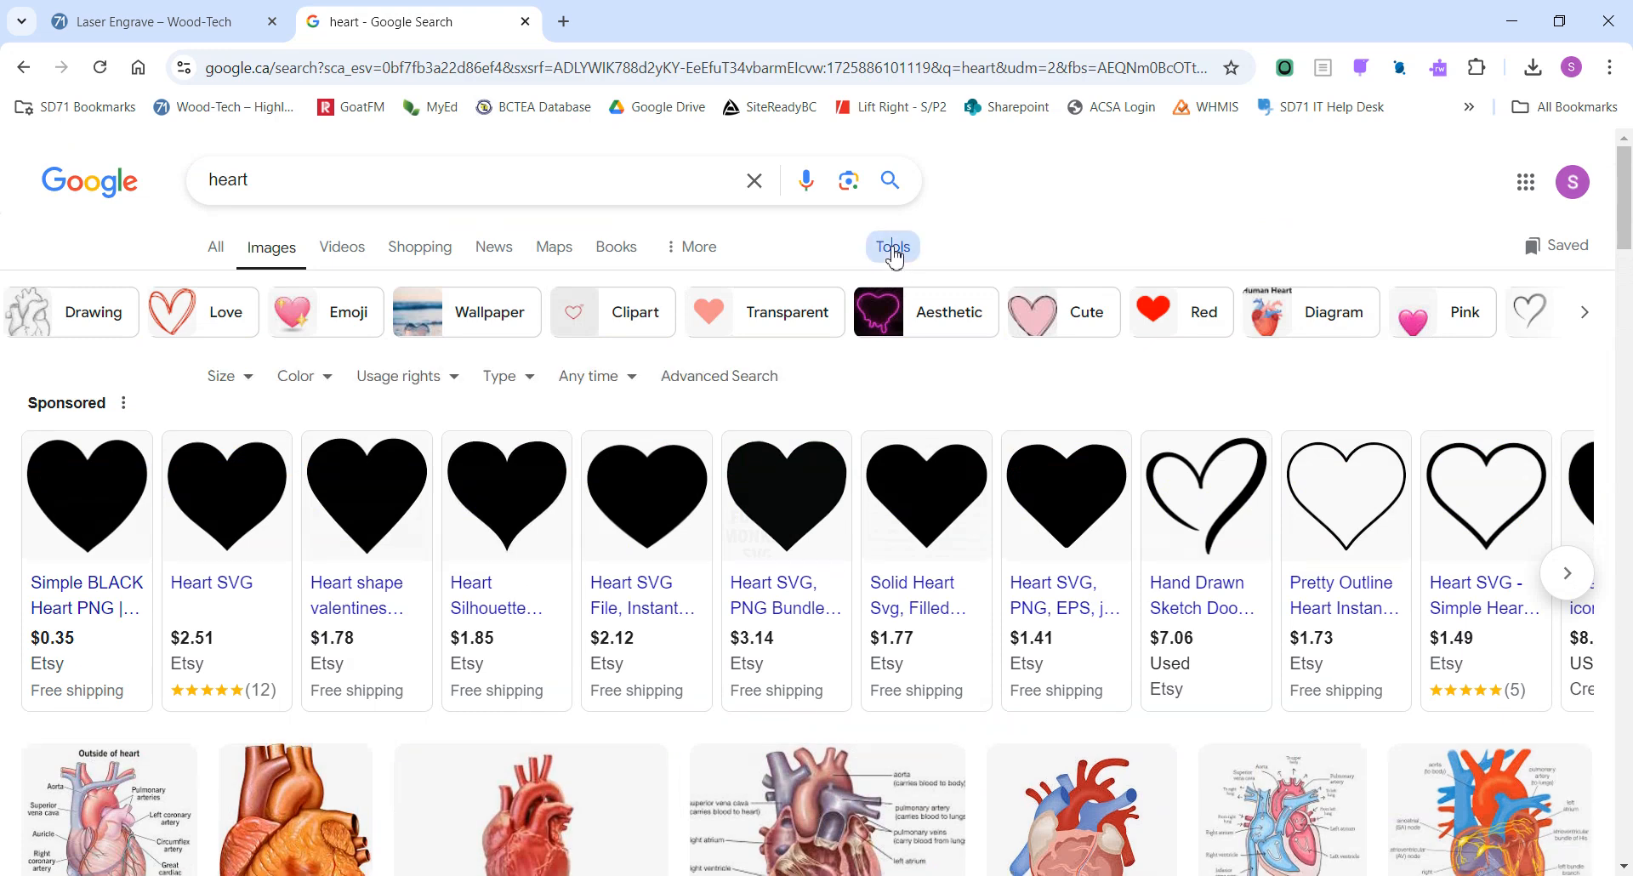
click(310, 381)
click(336, 443)
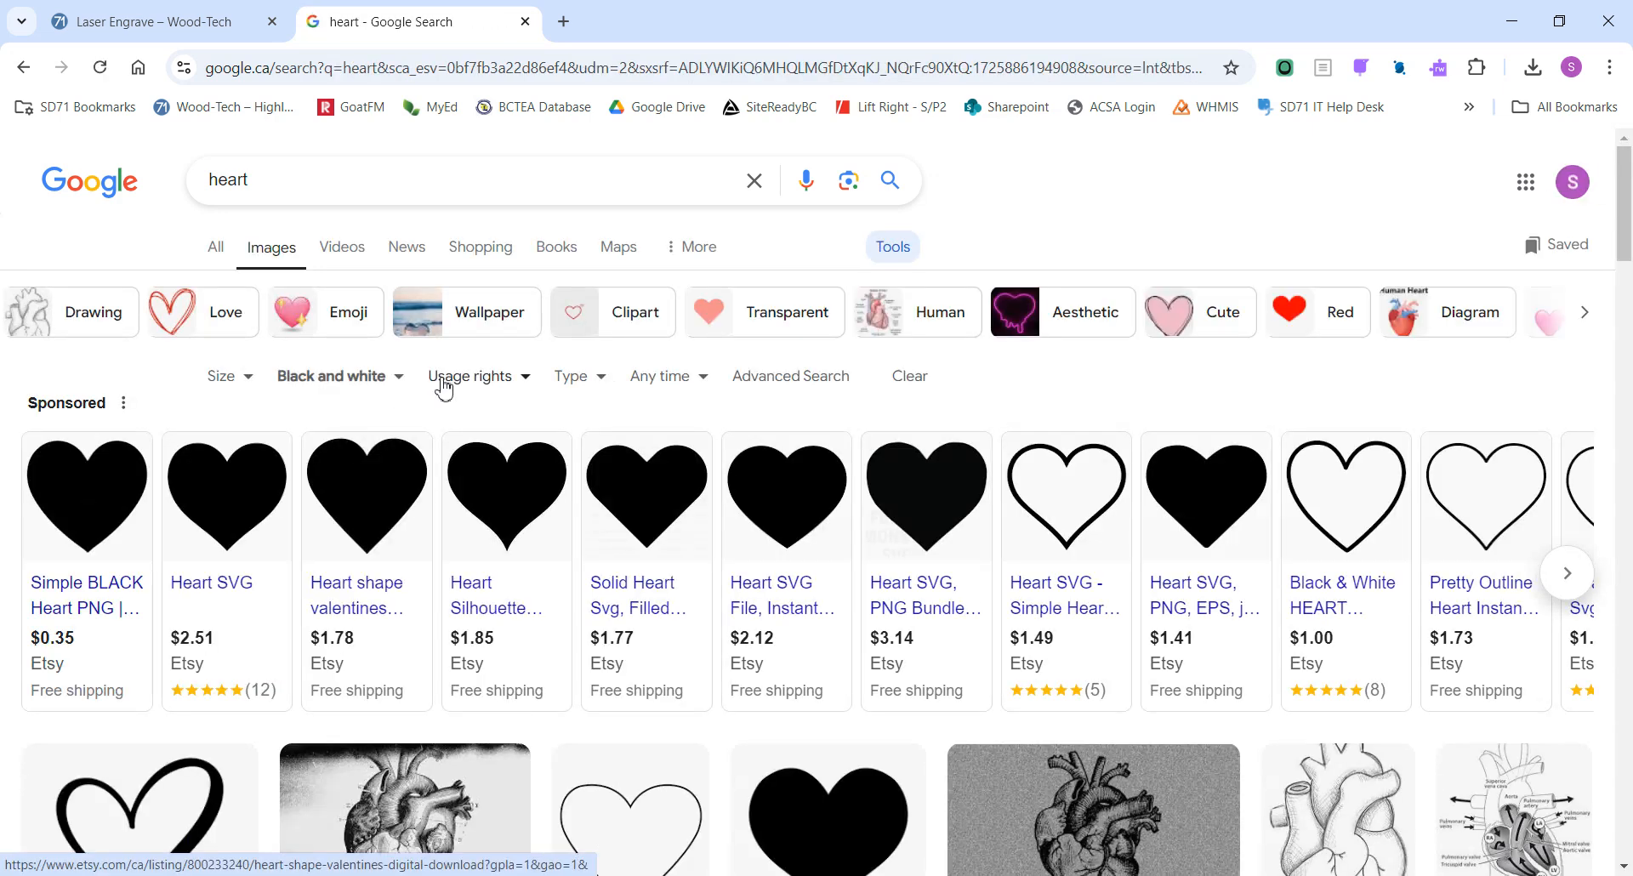
click(569, 376)
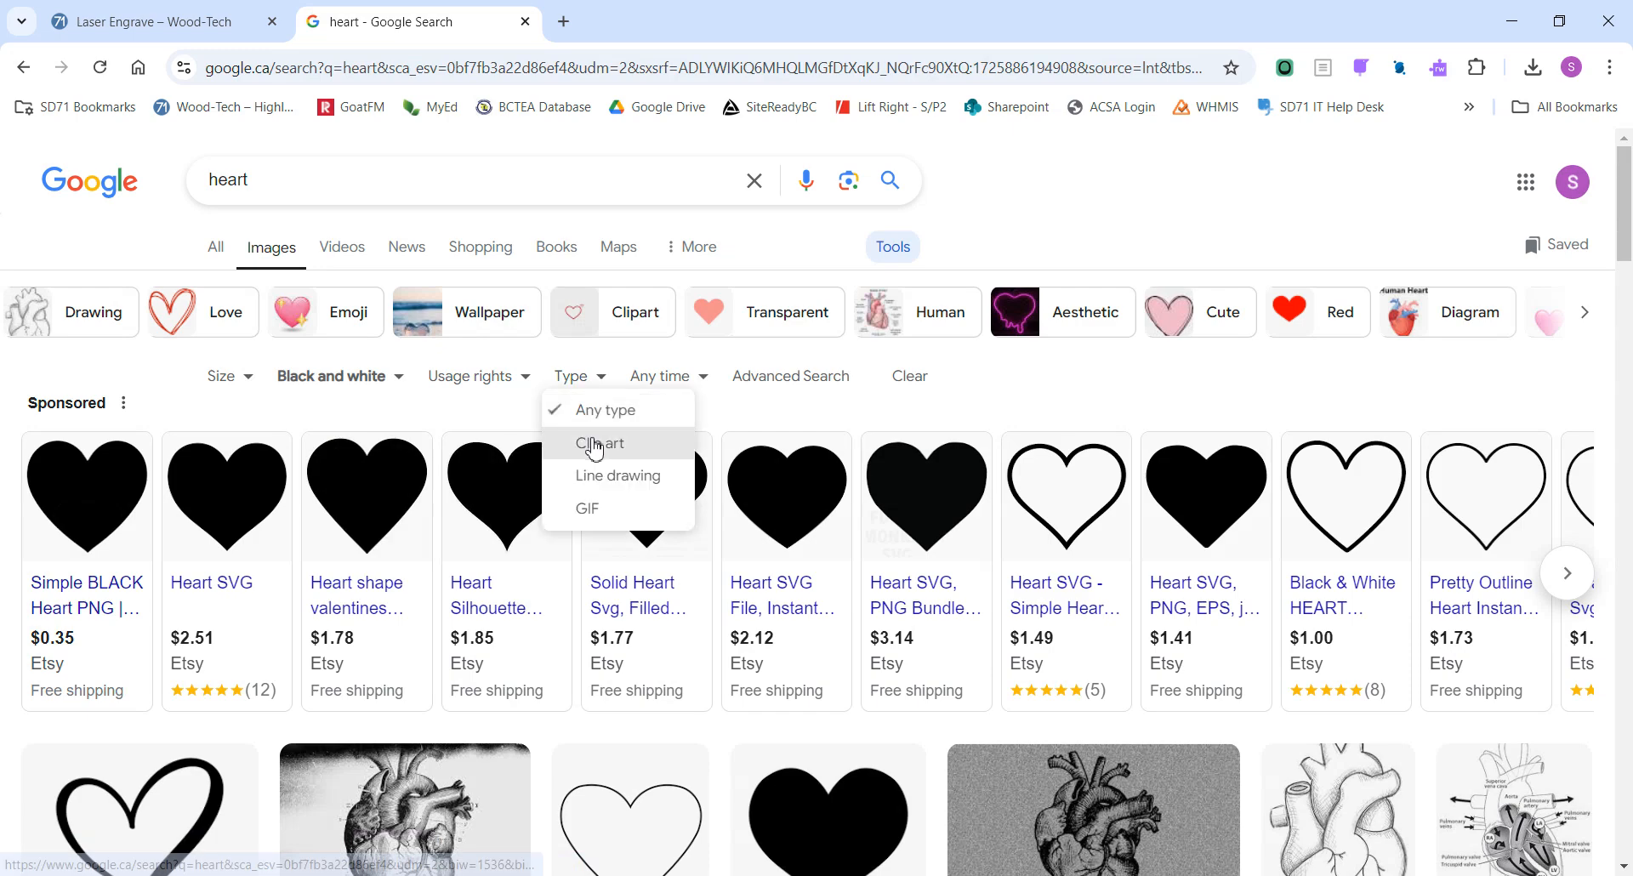
click(594, 442)
scroll(762, 654, down, 8)
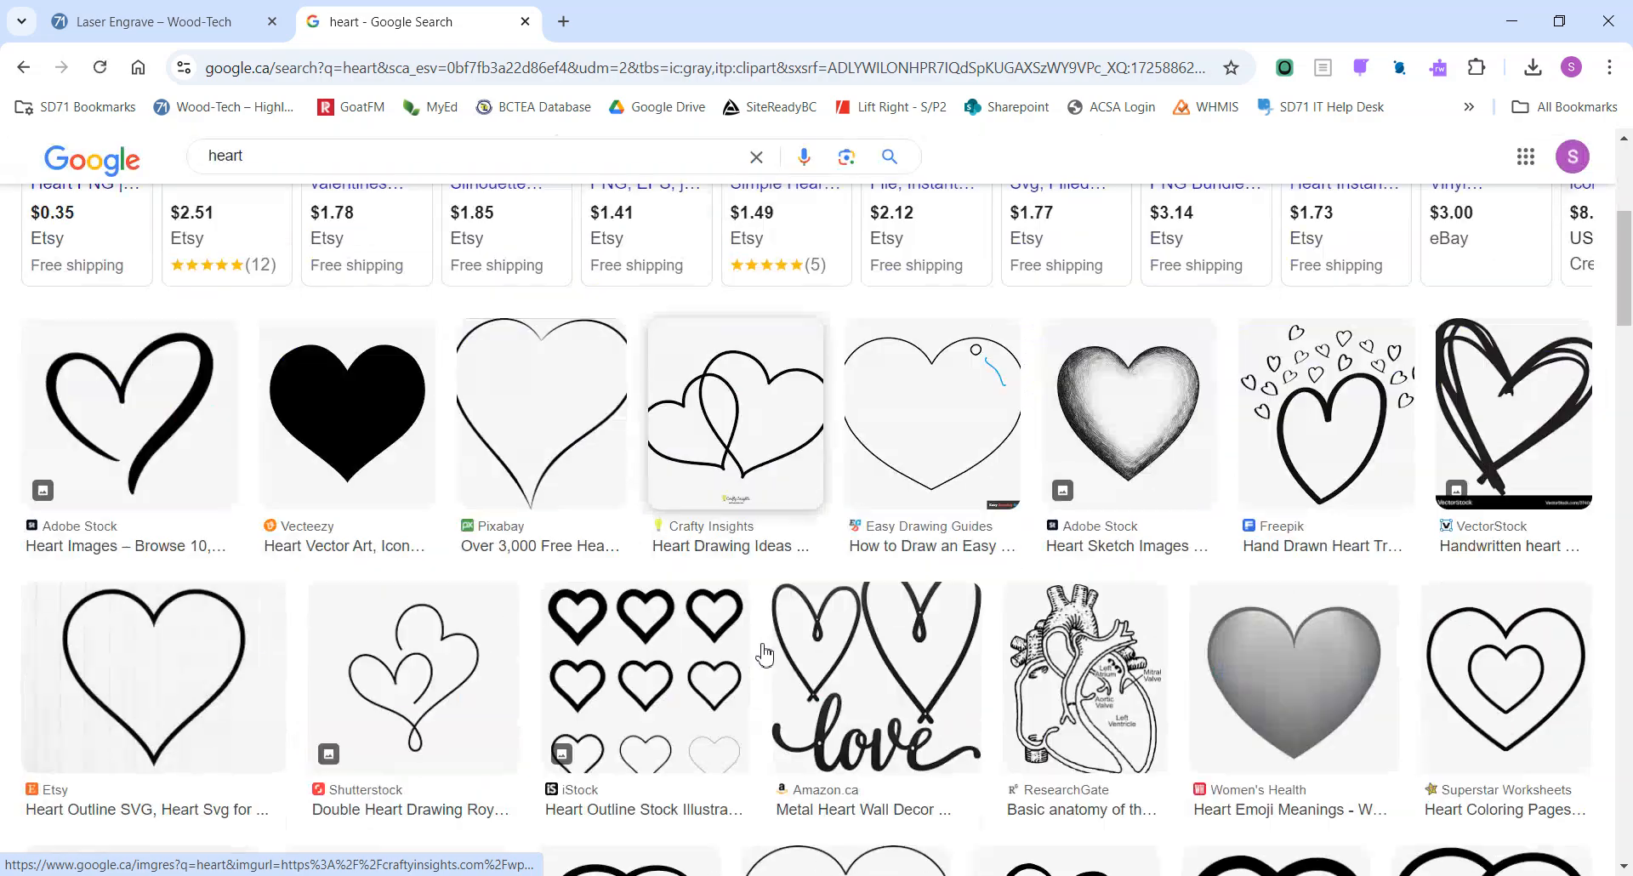
scroll(762, 654, down, 12)
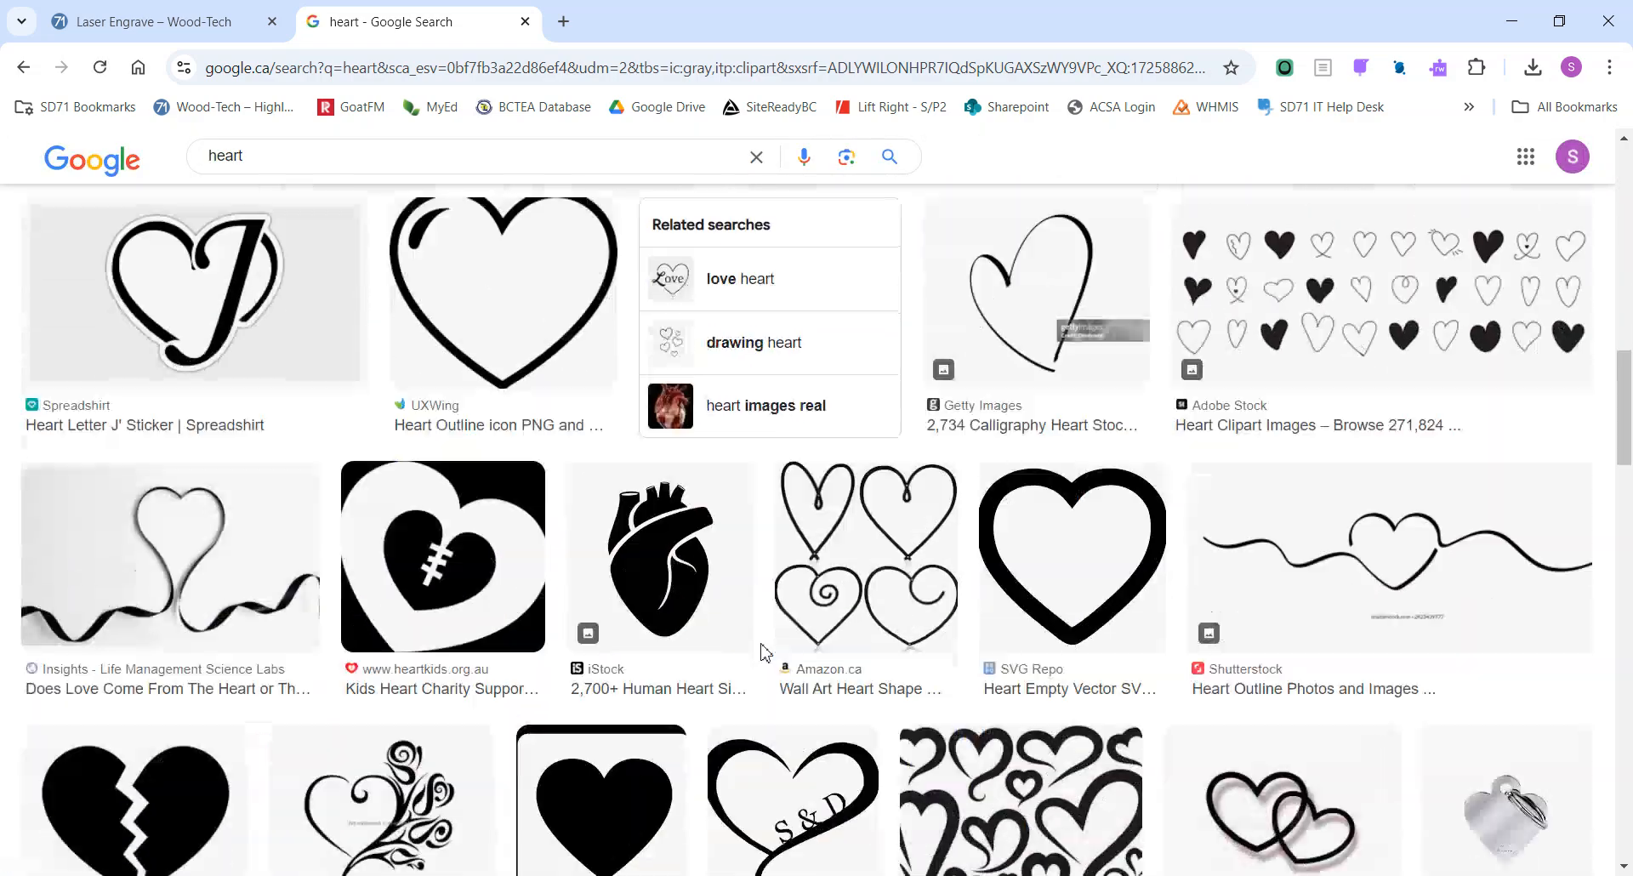
scroll(762, 653, down, 3)
Refine the image search to "heart silloutte" and browse the results.
scroll(763, 650, up, 15)
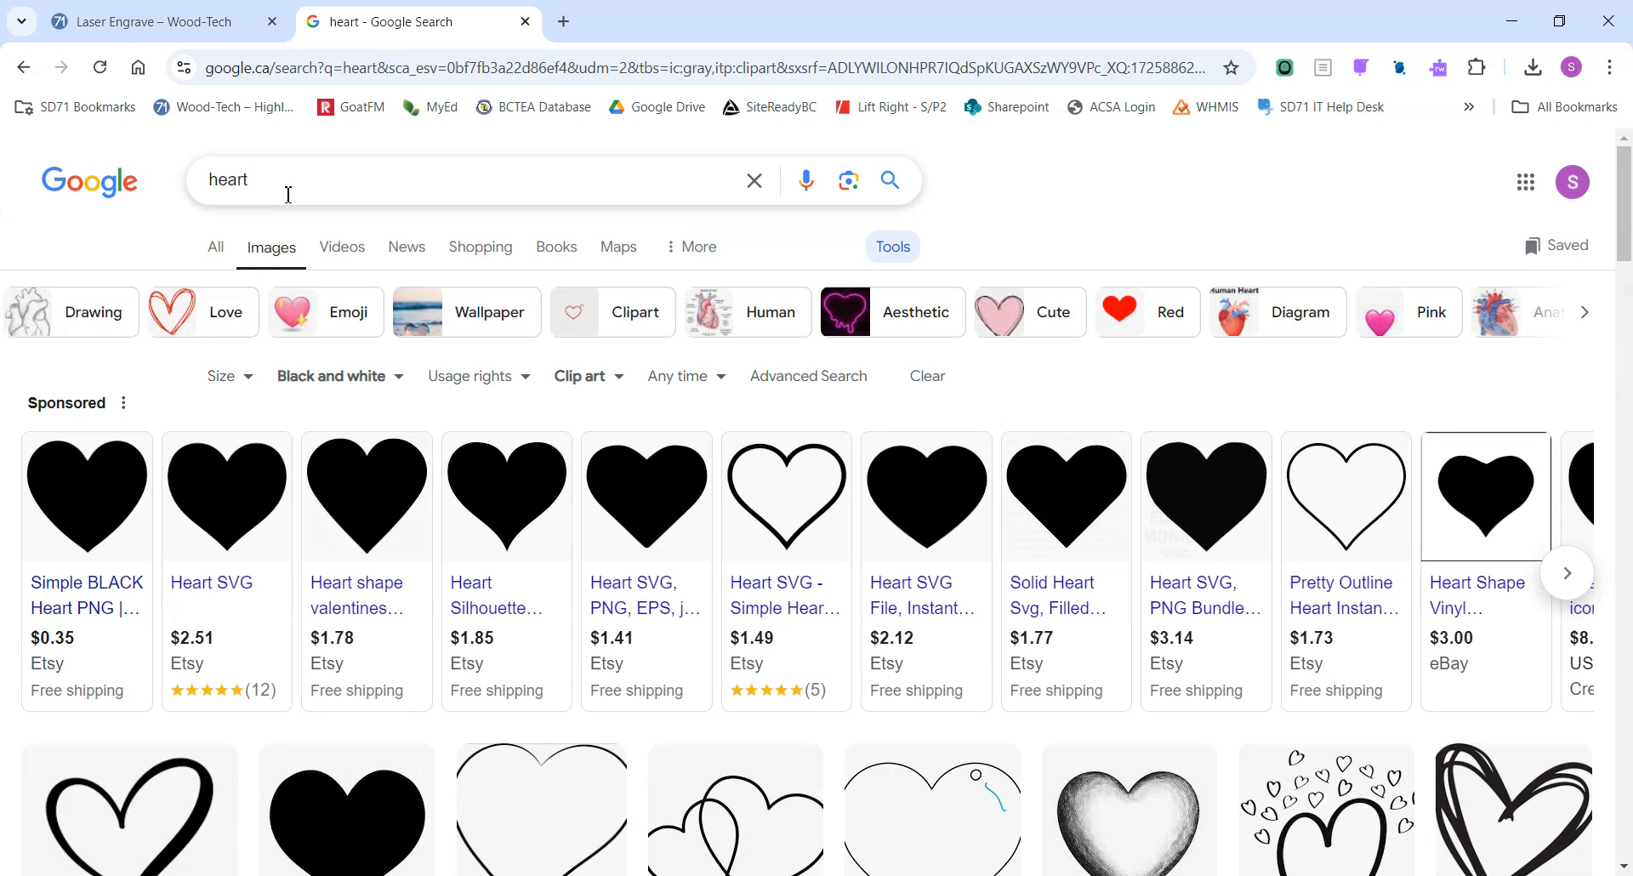
click(288, 195)
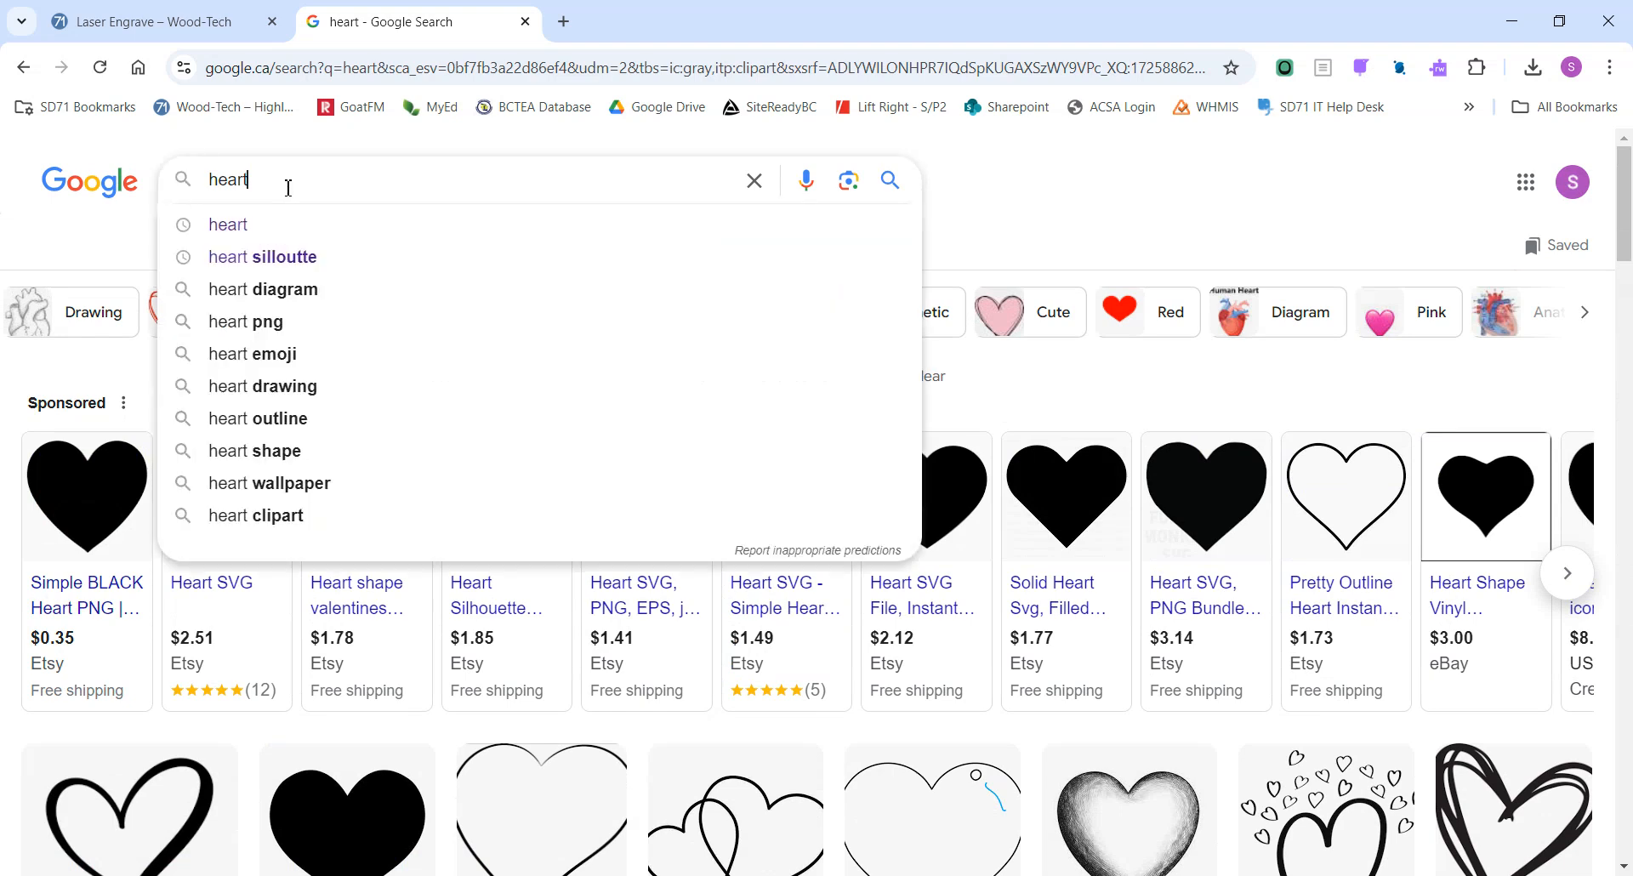
text(sillou)
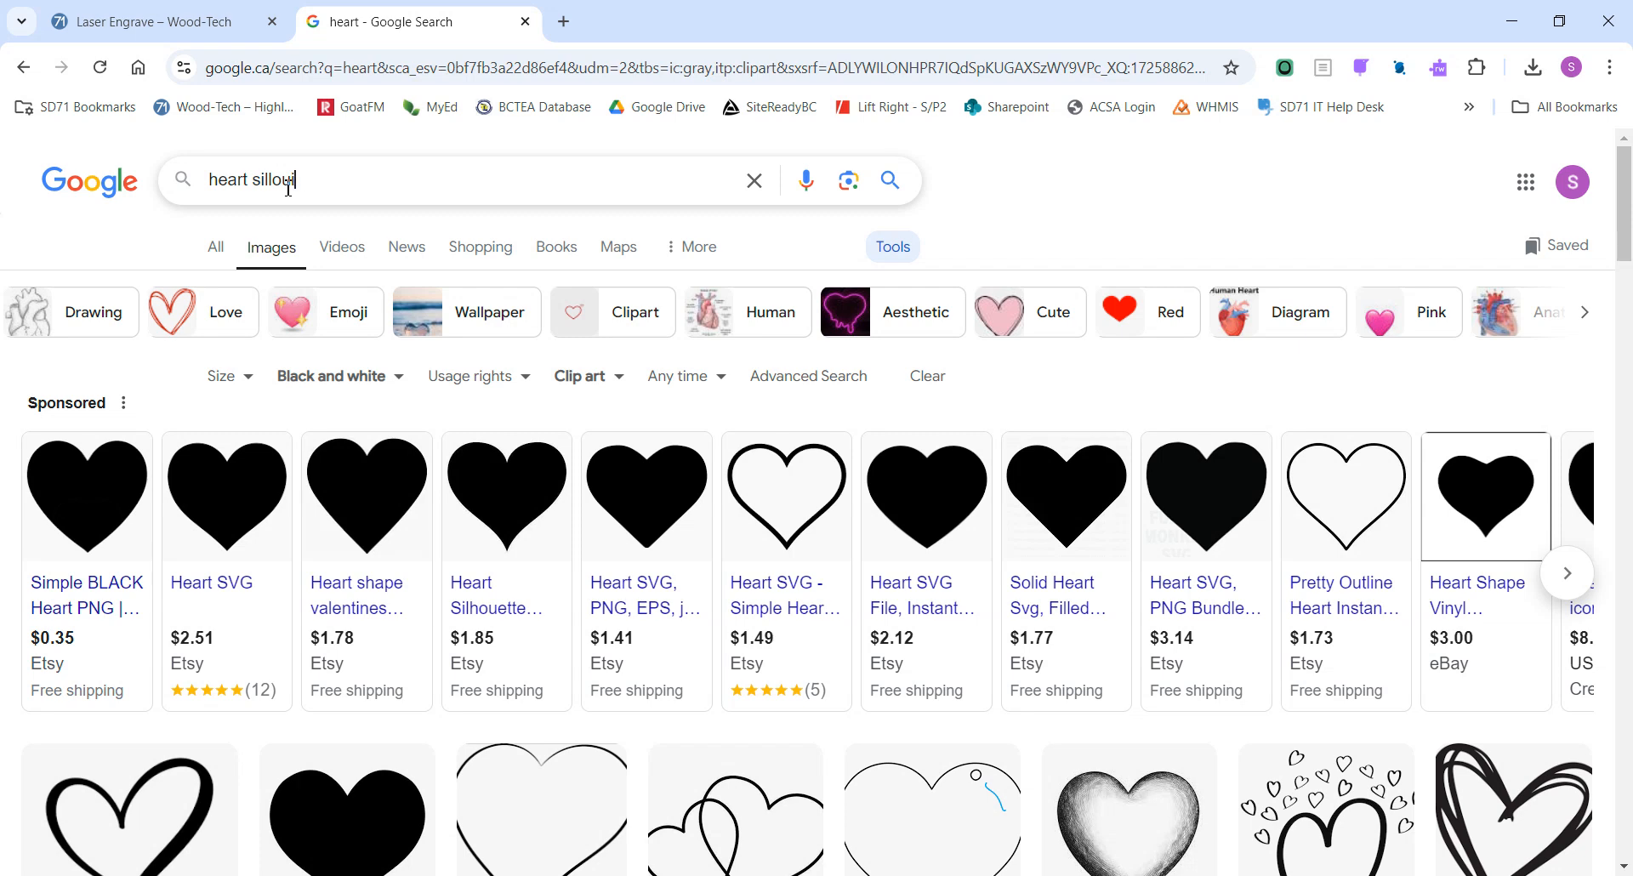
text(ittte)
key(Return)
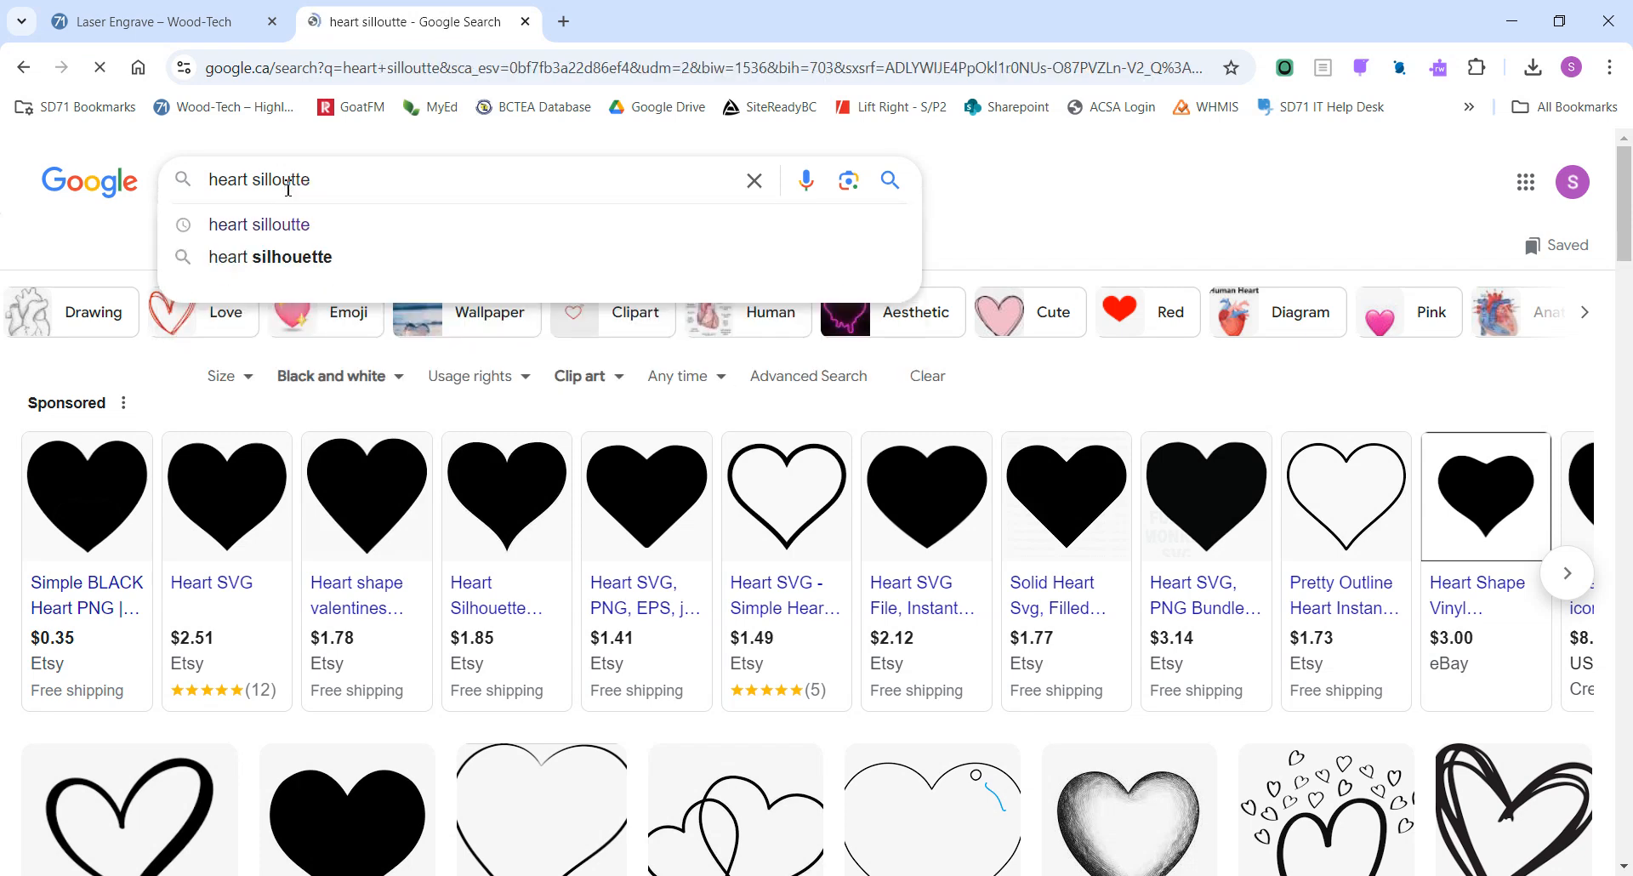
scroll(691, 646, down, 10)
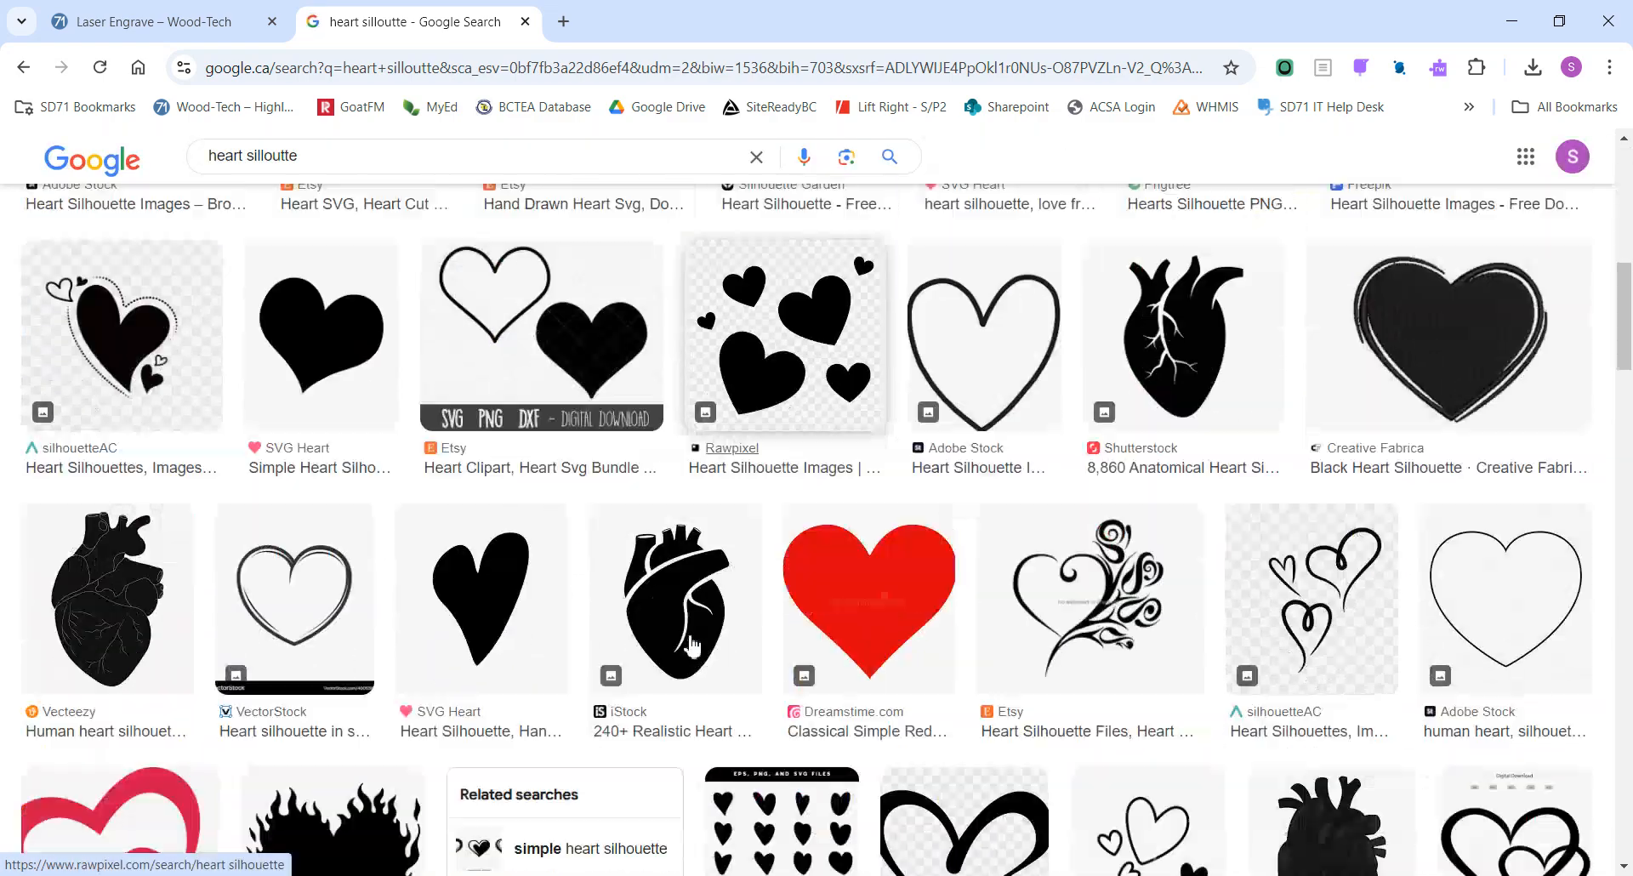
scroll(690, 639, up, 10)
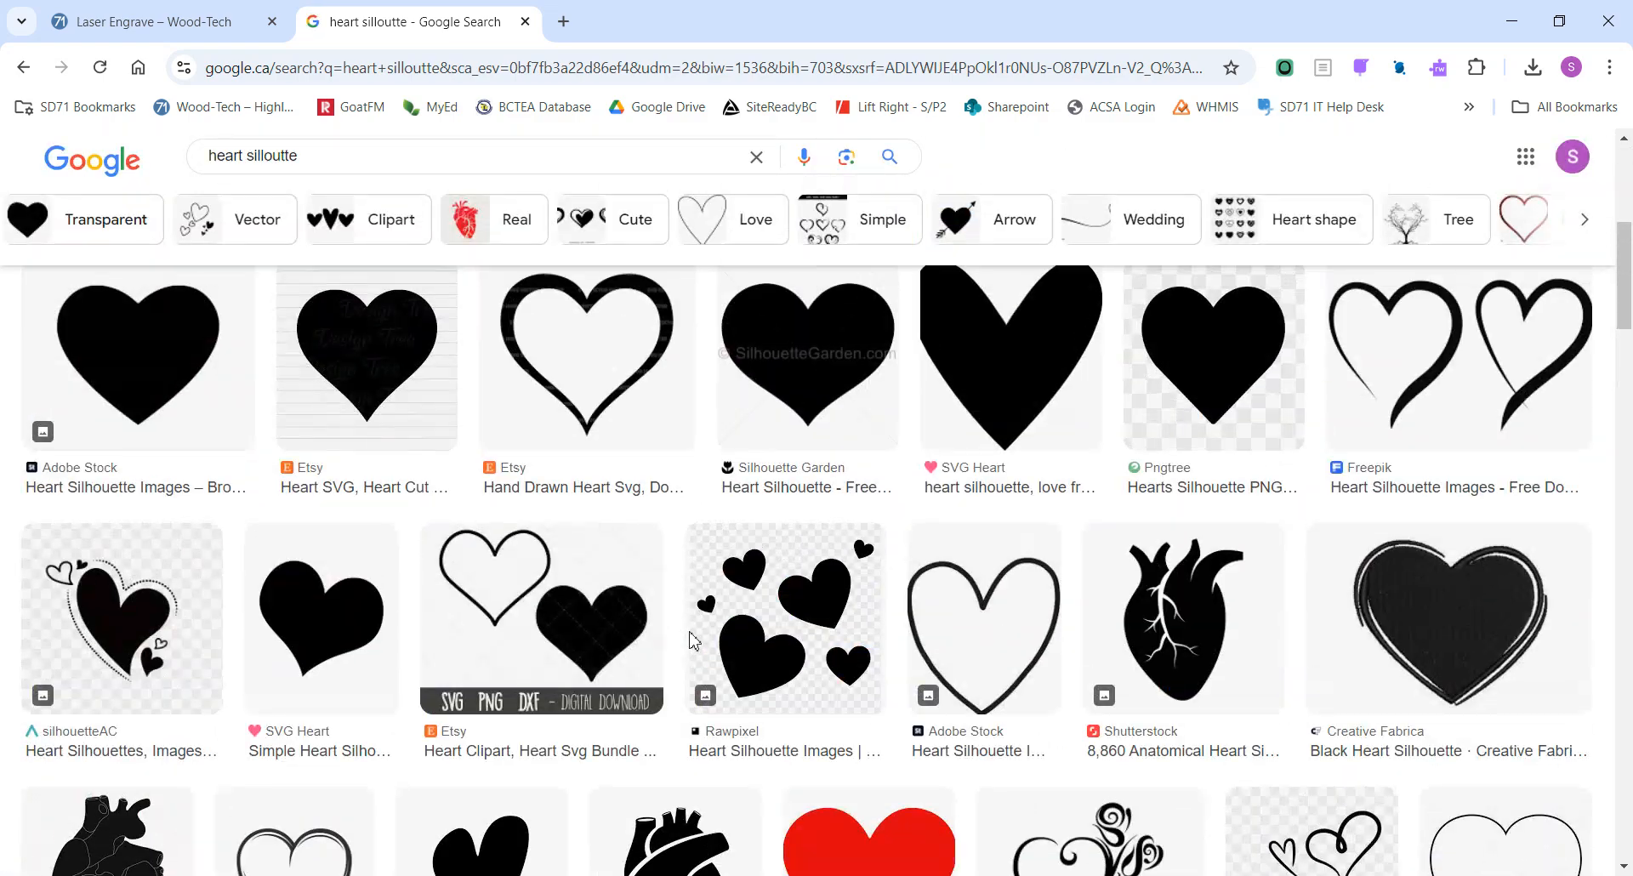
scroll(408, 572, down, 5)
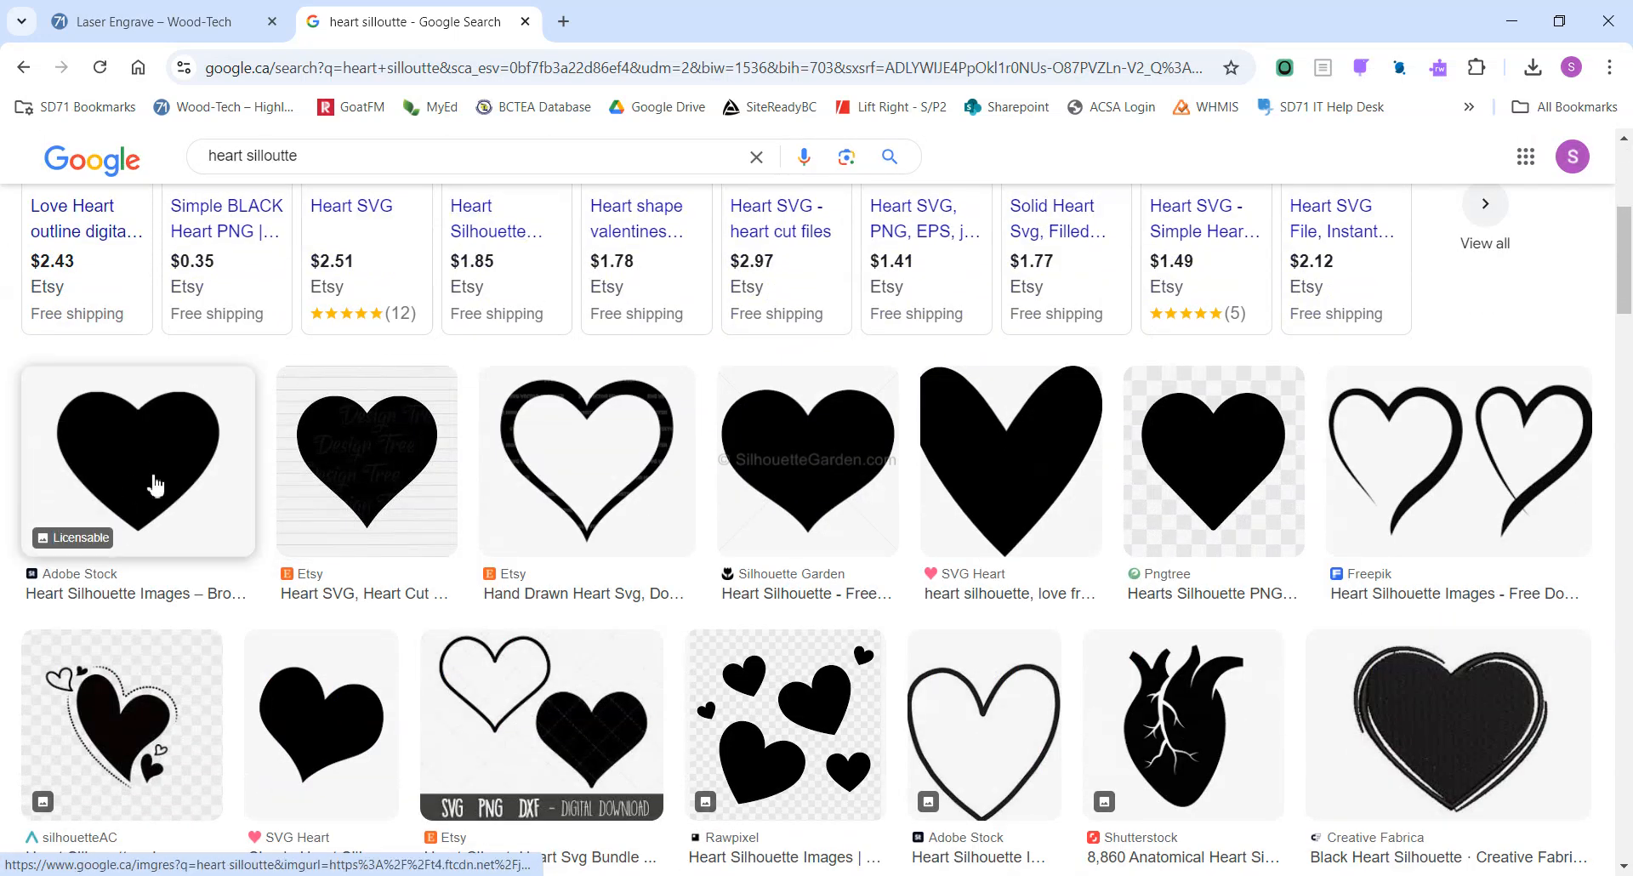
Open the solid black Adobe Stock heart from the results and copy its preview image.
click(156, 483)
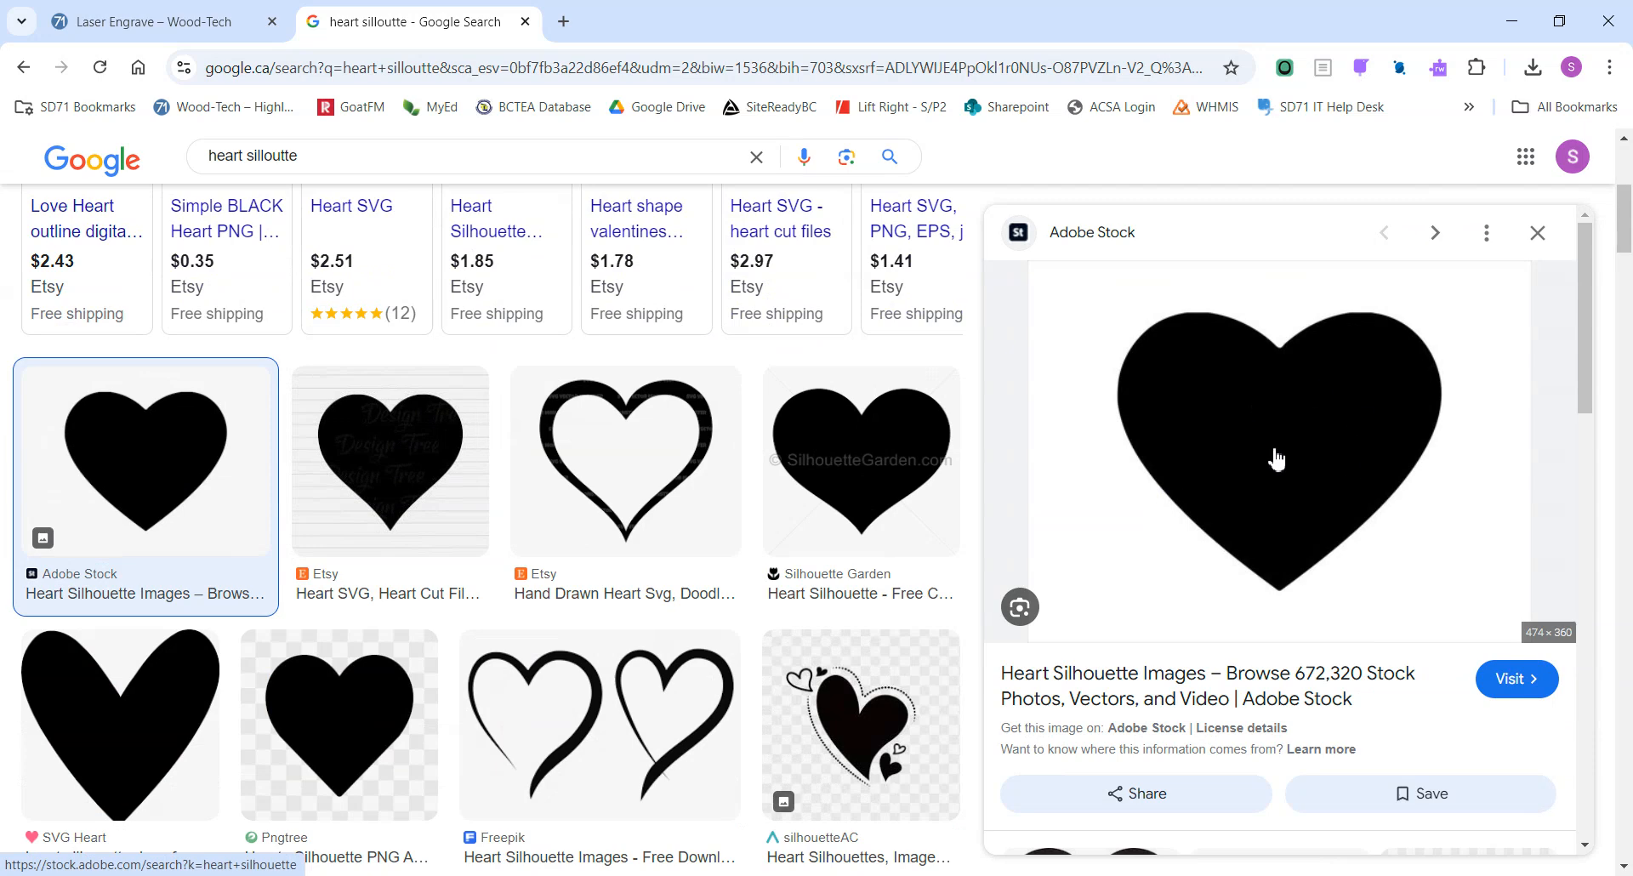
right_click(1274, 457)
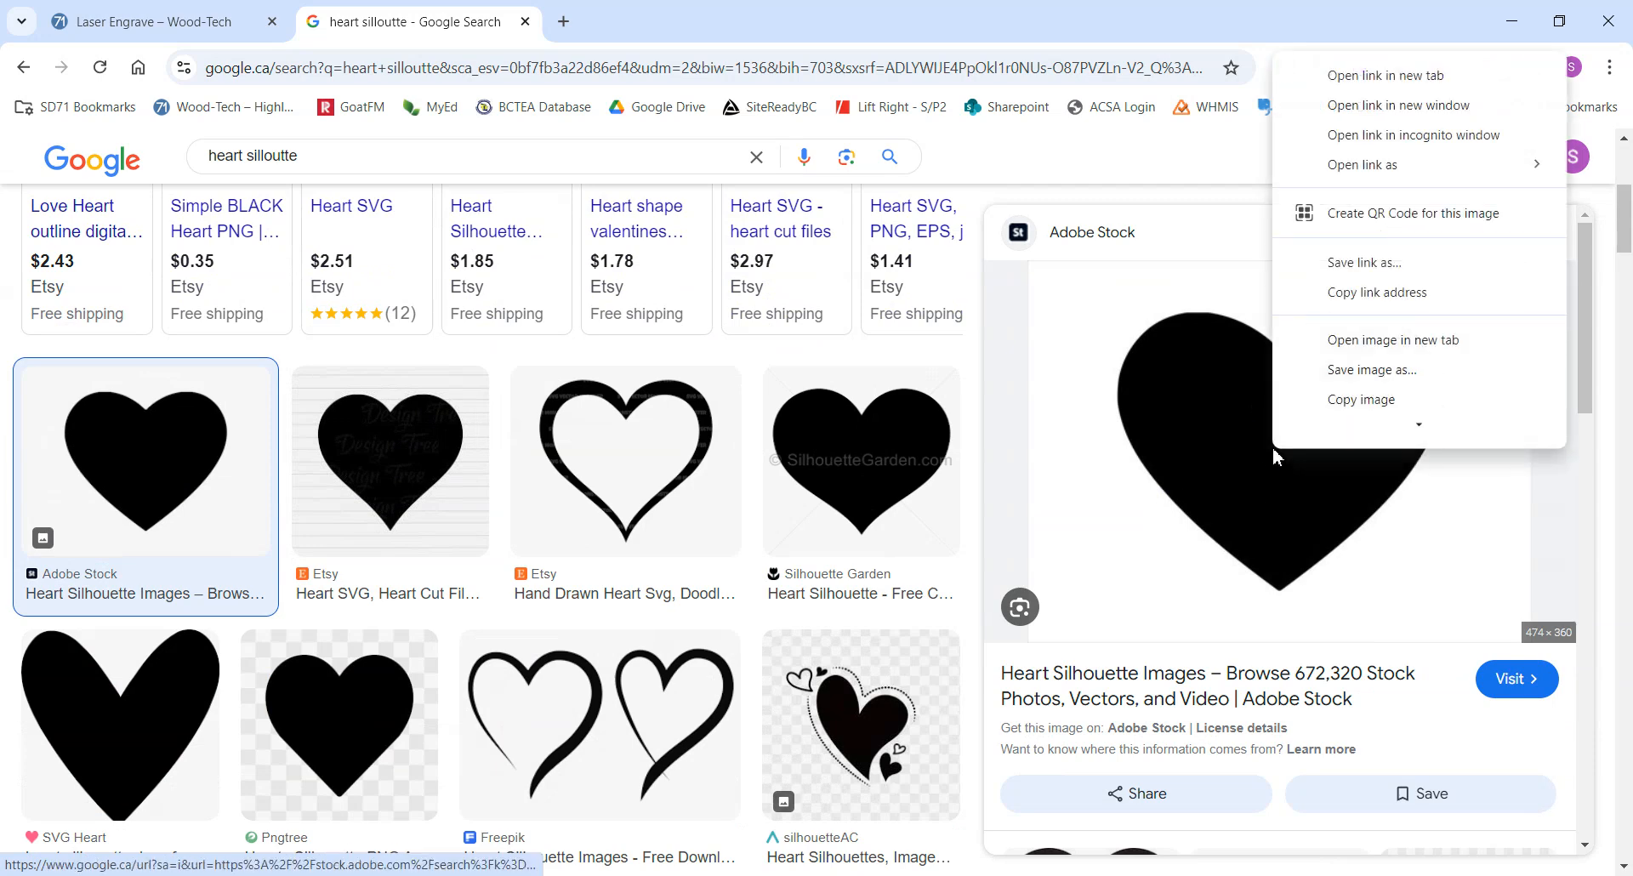
click(1379, 367)
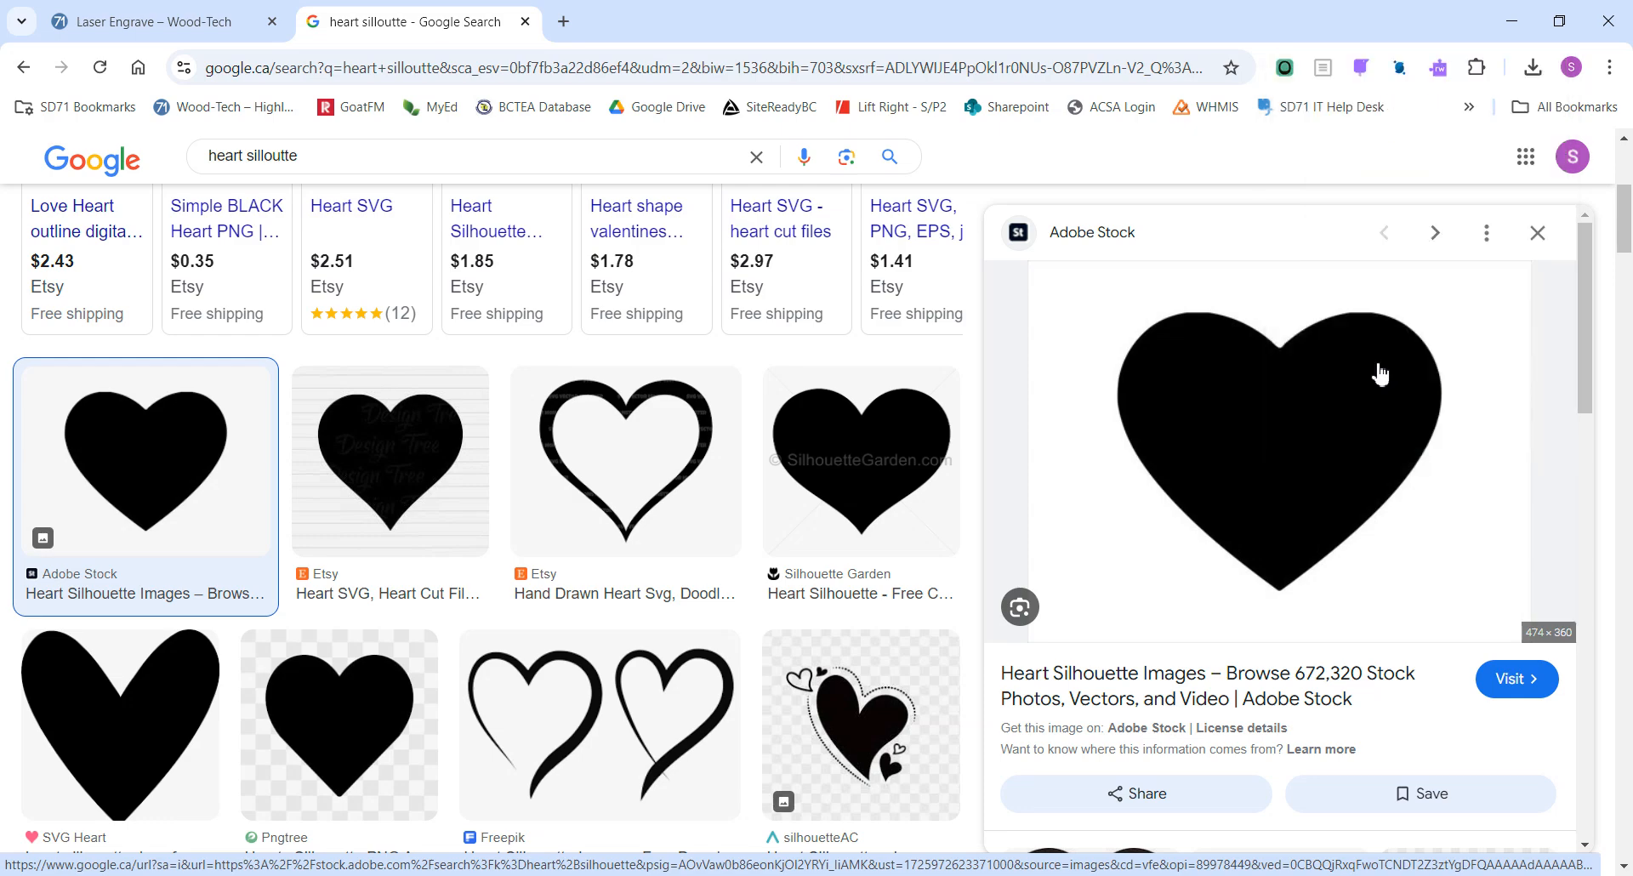
Switch to Inkscape, paste the heart image, and place it beside the Hello World box at about X 9.8, Y 2.2 in.
key(alt+Tab)
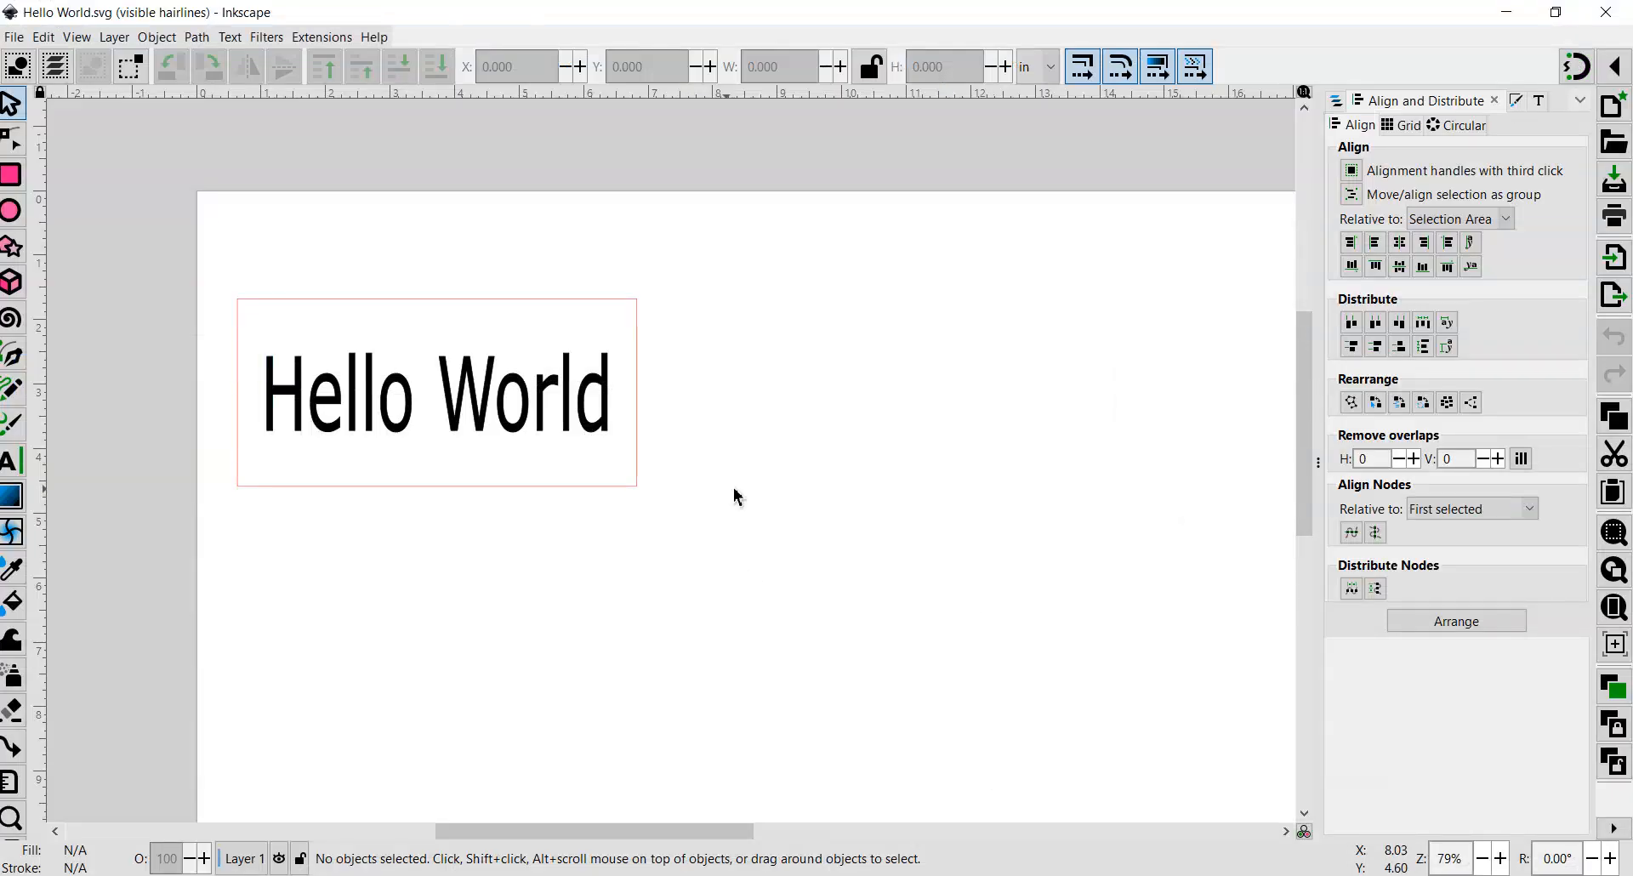
scroll(832, 484, down, 2)
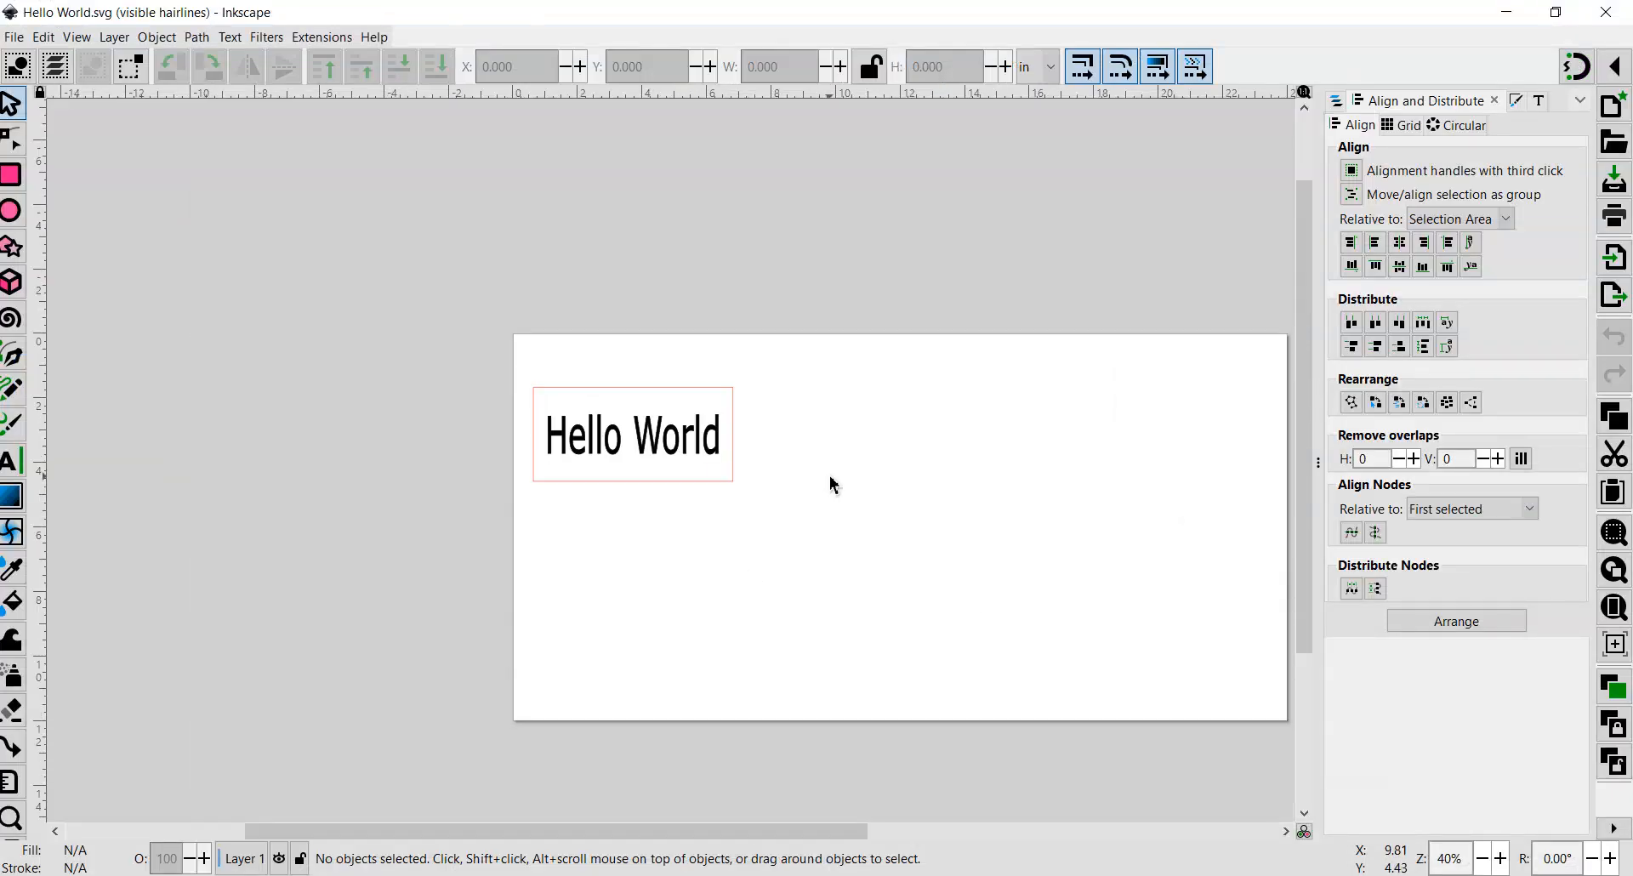
right_click(874, 498)
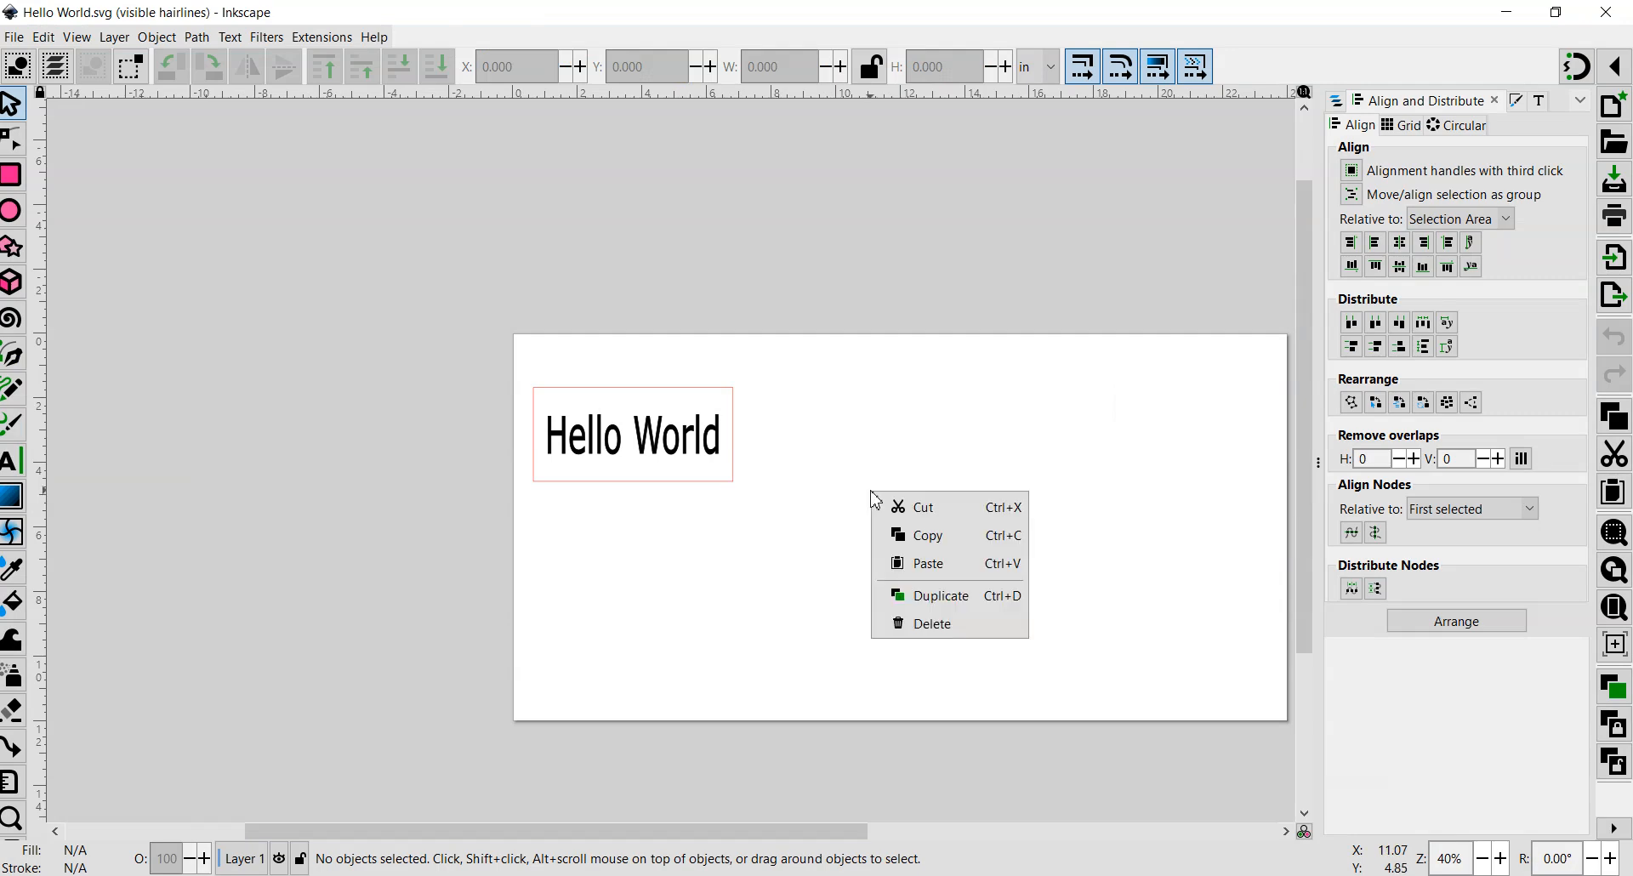
click(915, 563)
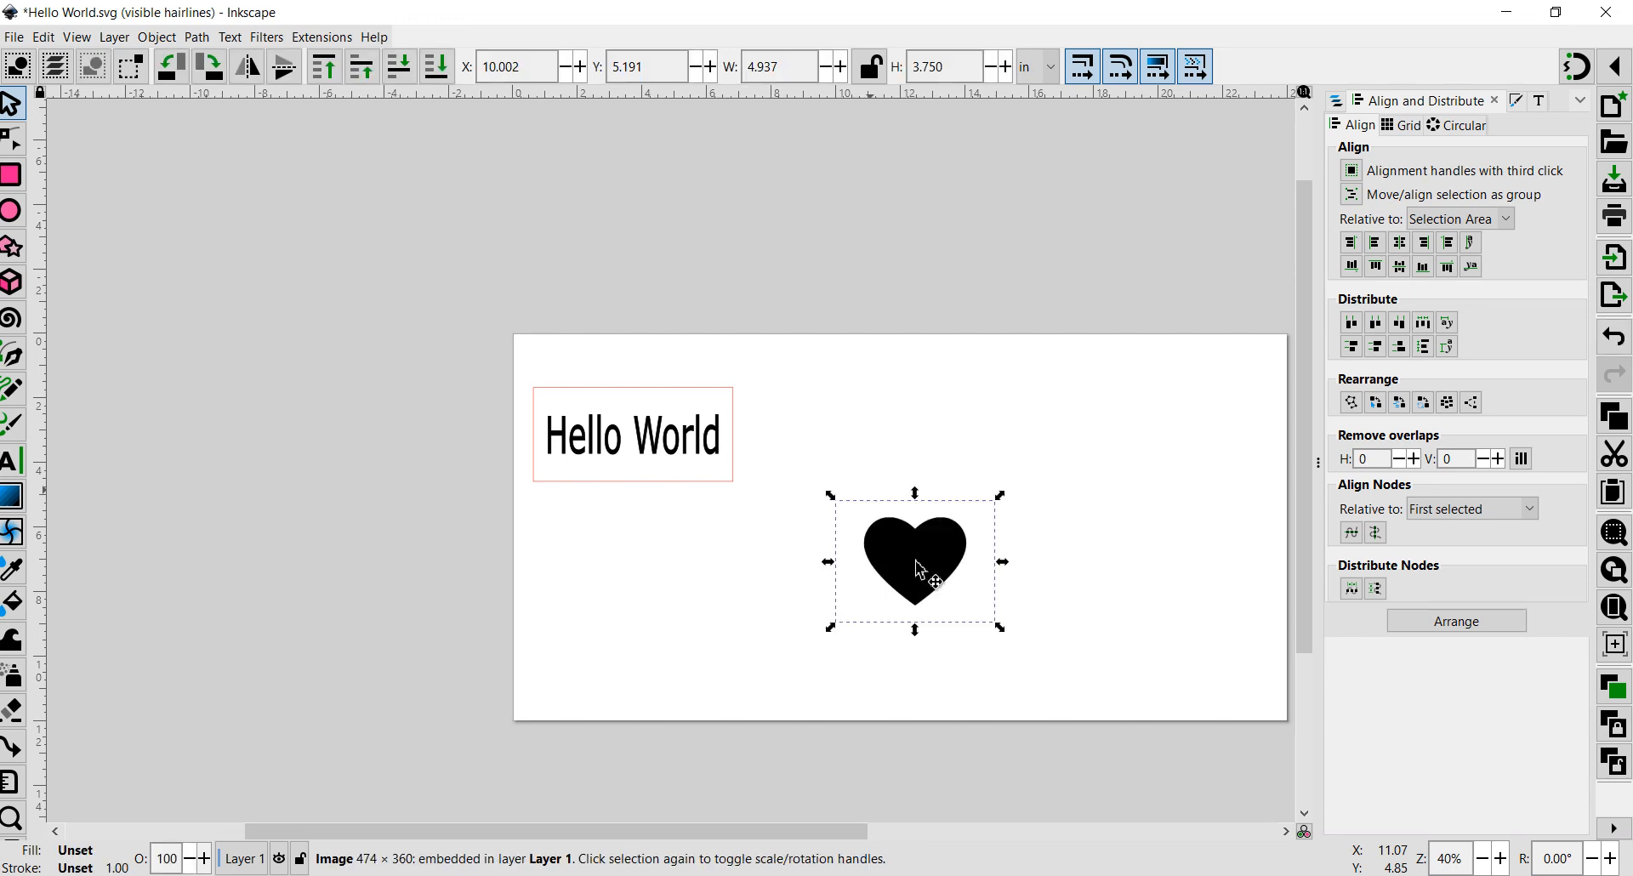
drag(906, 563, 901, 468)
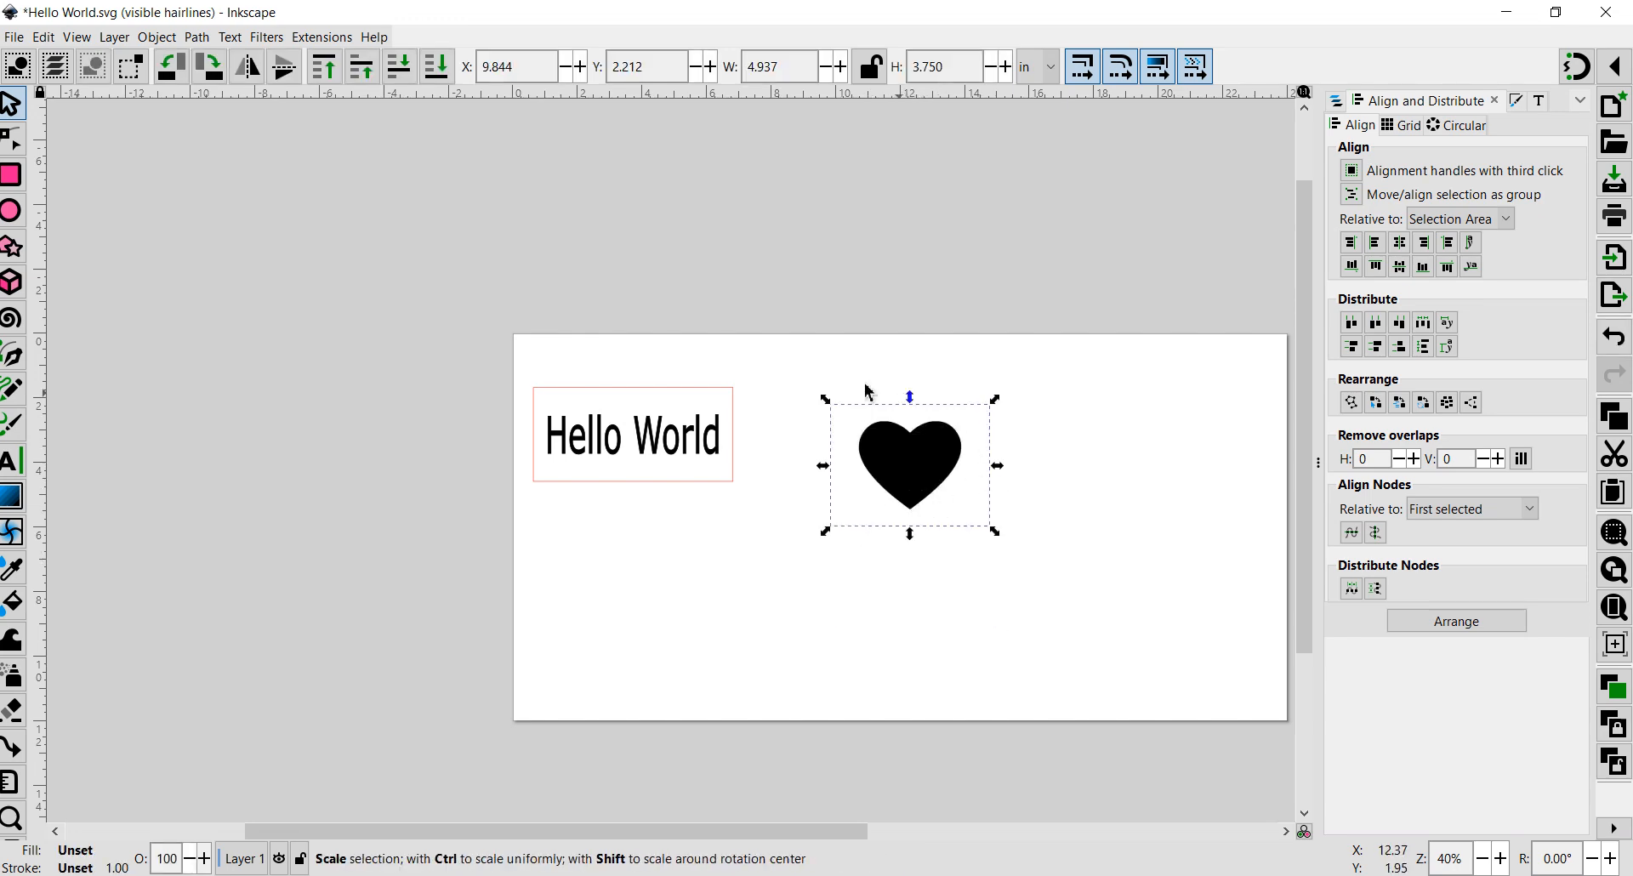
Trace the heart bitmap as a single scan with brightness cutoff and move the traced heart to about X 14.1, Y 4.5 in.
right_click(929, 469)
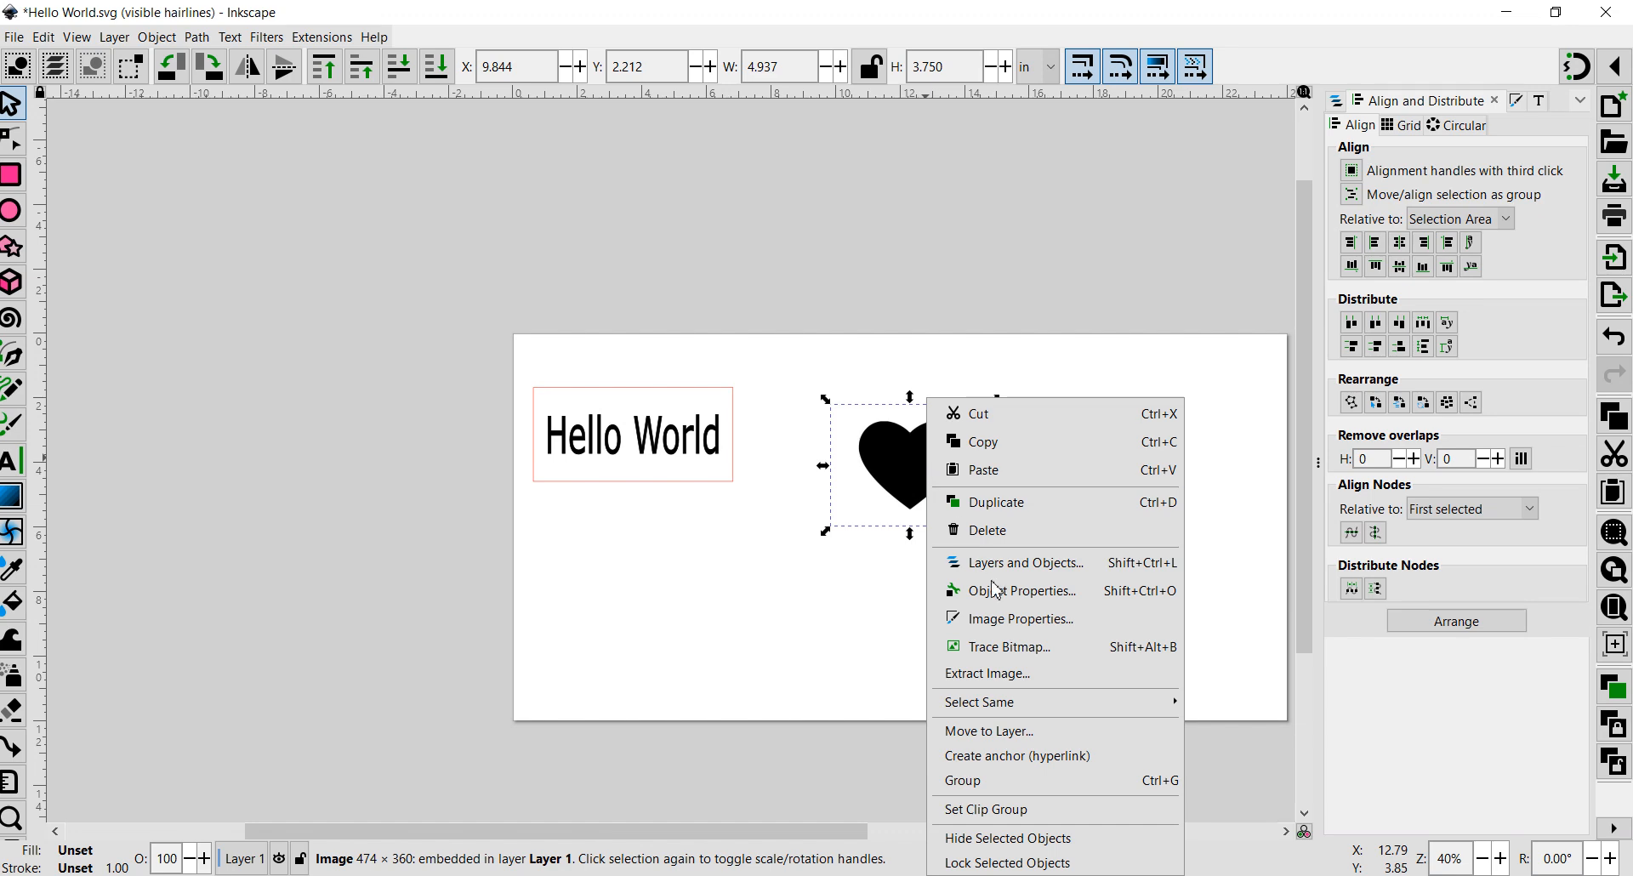
click(1023, 661)
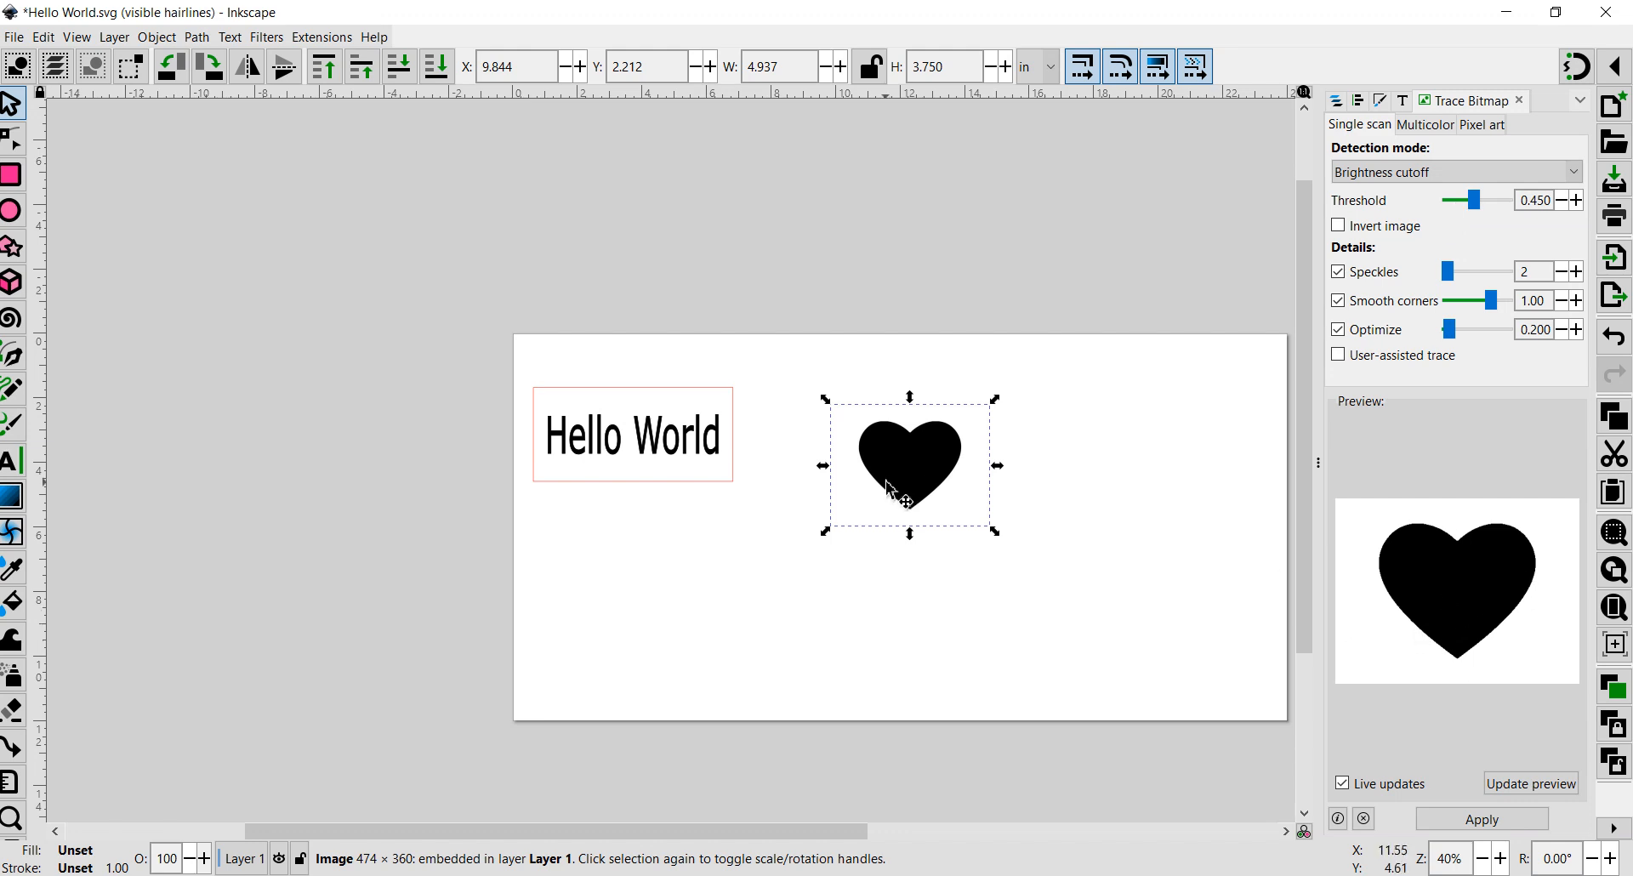
click(1445, 818)
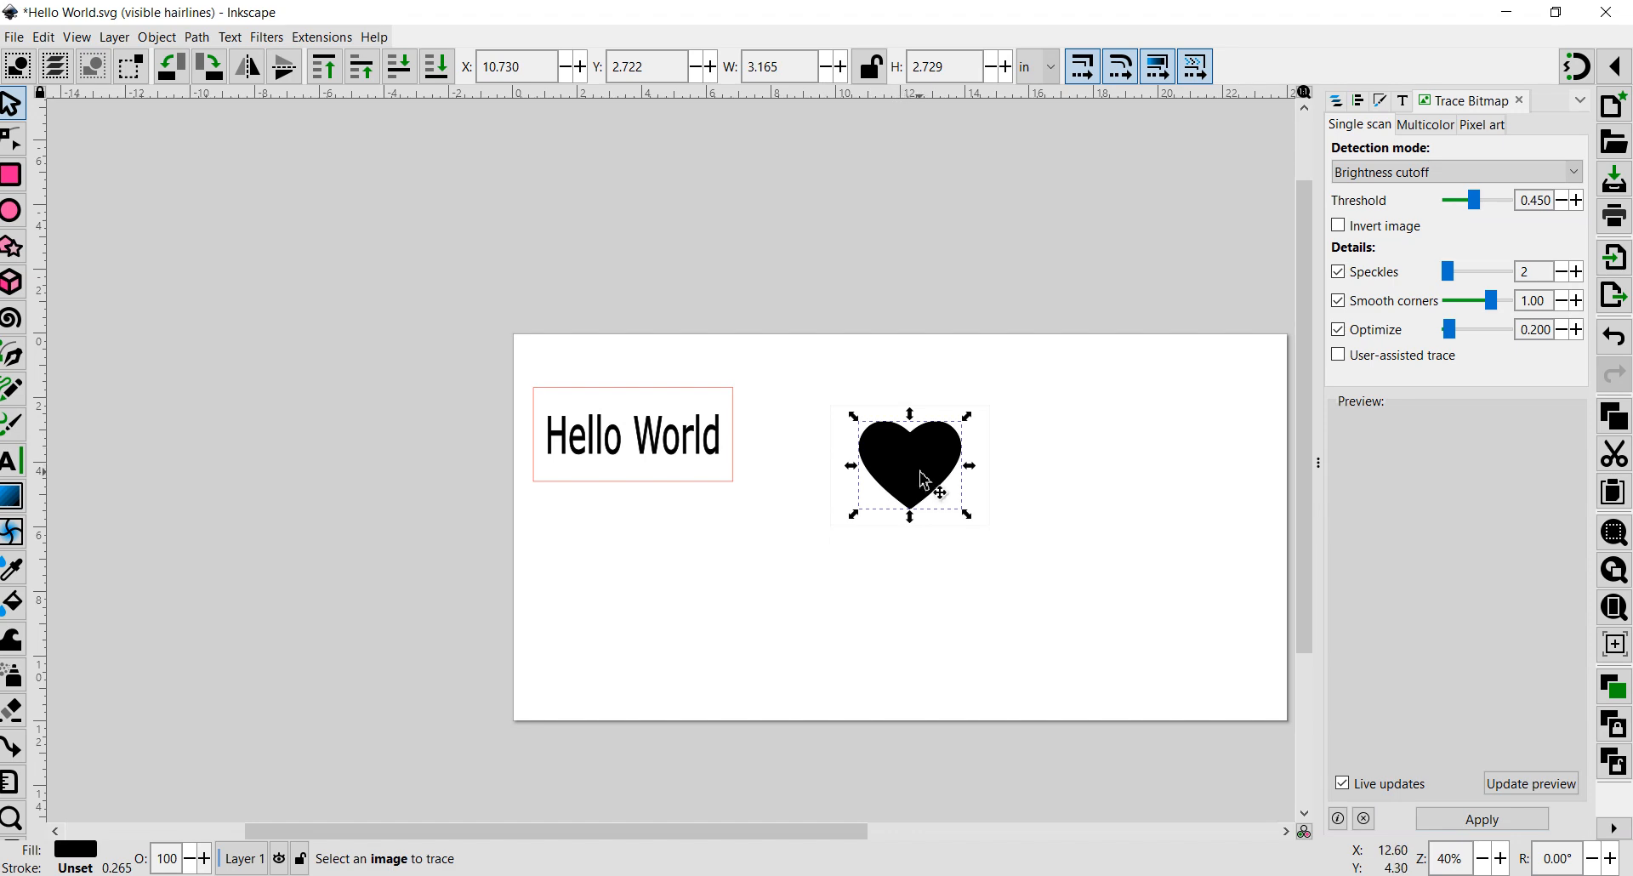
drag(925, 480, 1036, 538)
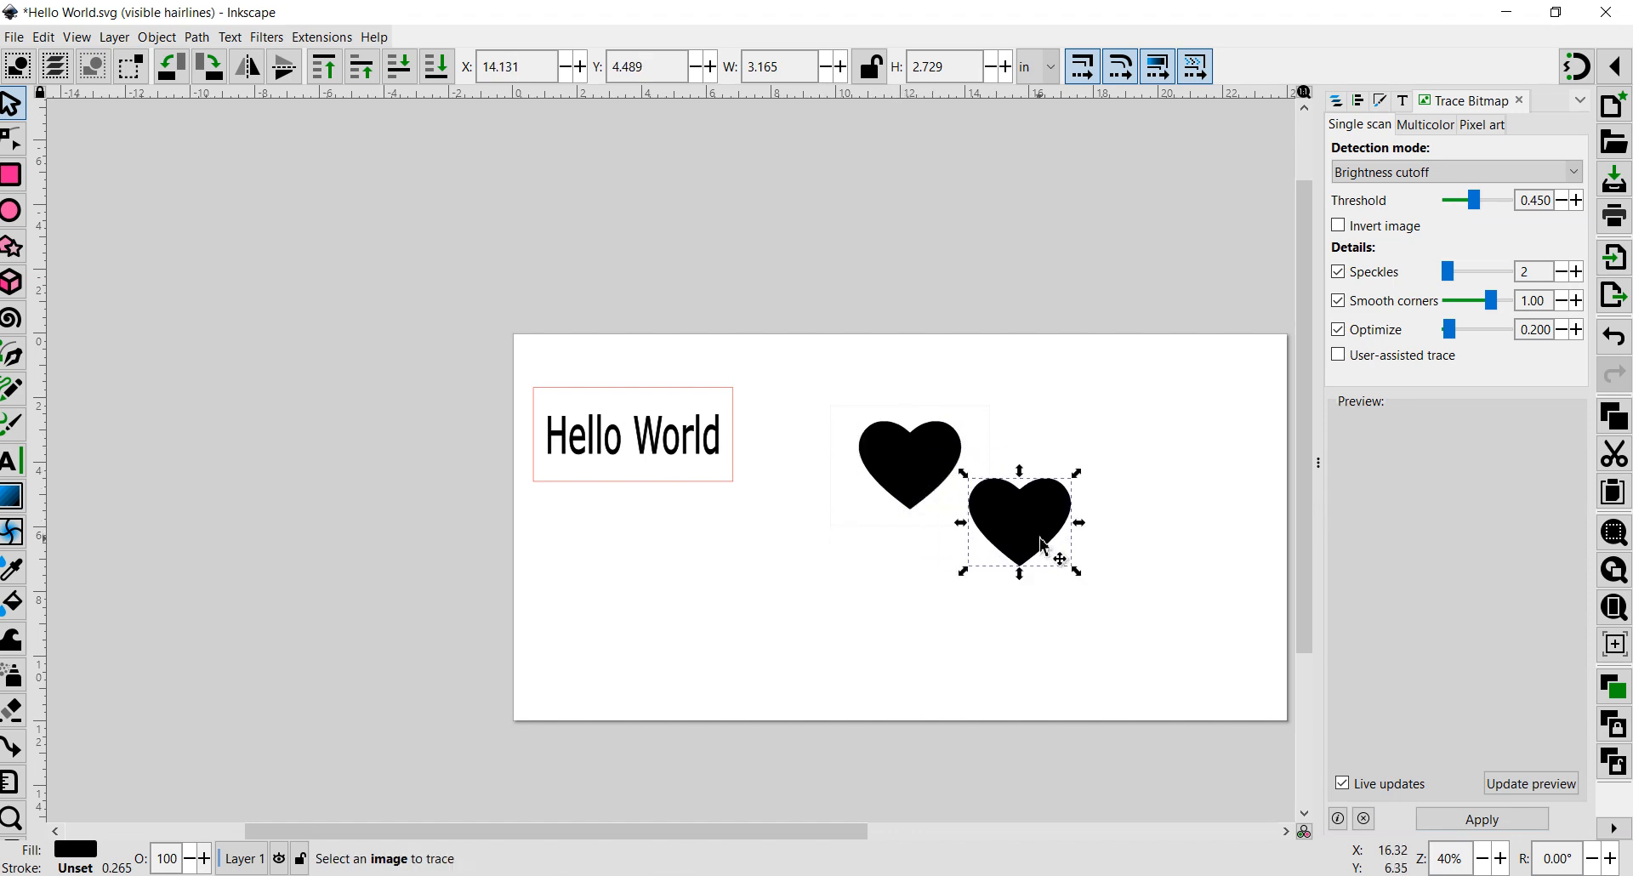
Compare the two hearts, shifting the bitmap to about X 10.2, Y 3.1 in and the traced heart to about X 14.5, Y 4.2 in.
click(895, 461)
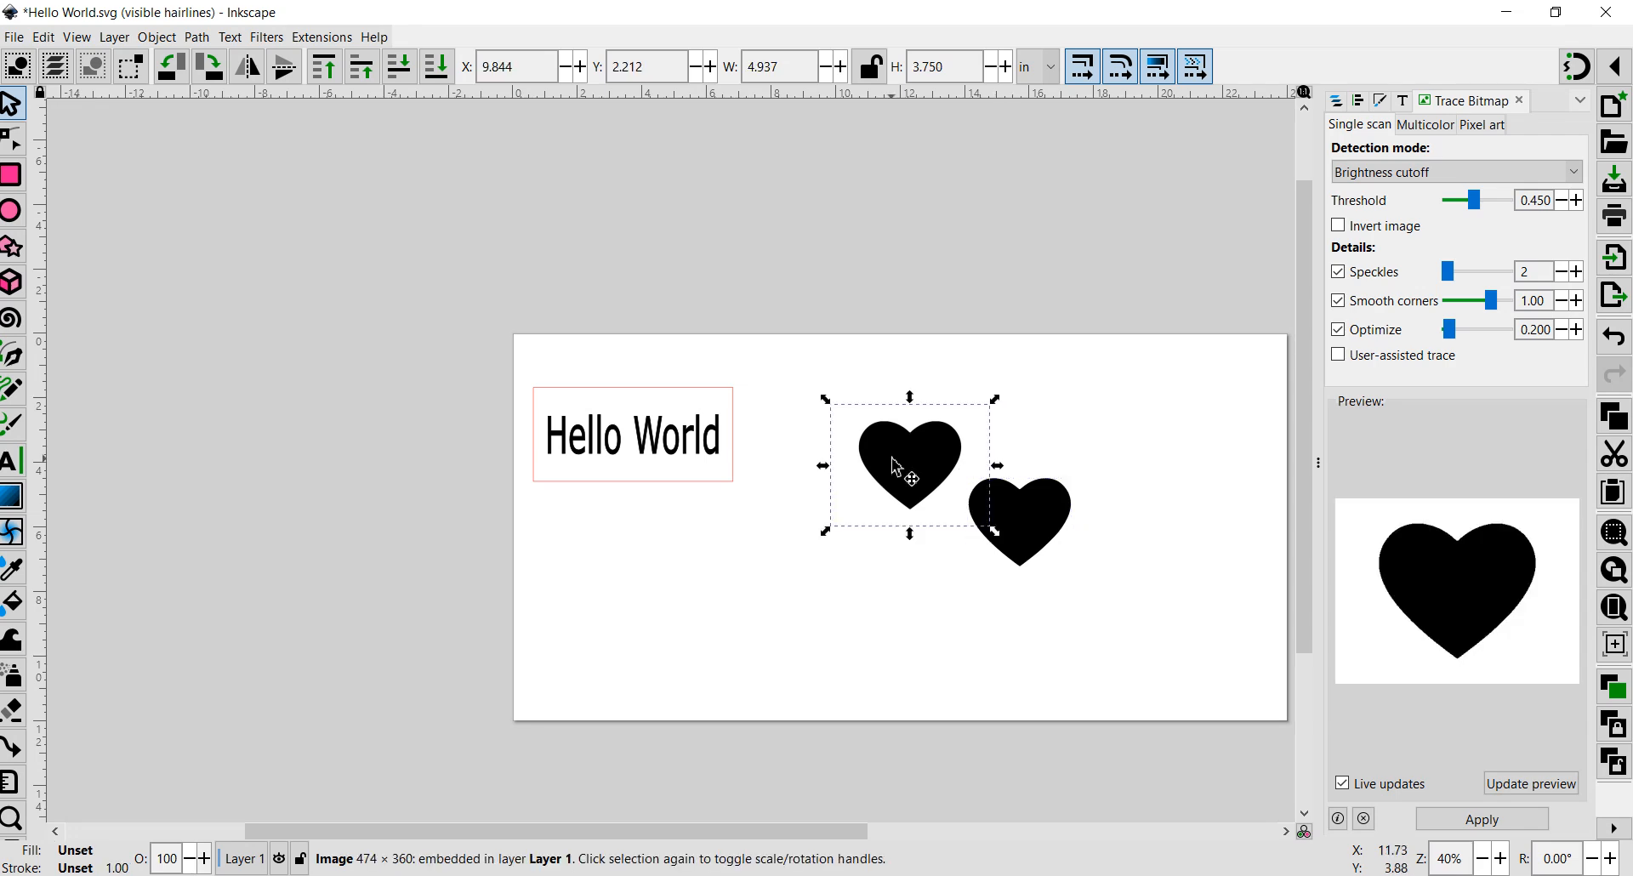
click(1039, 533)
click(1039, 533)
click(1021, 621)
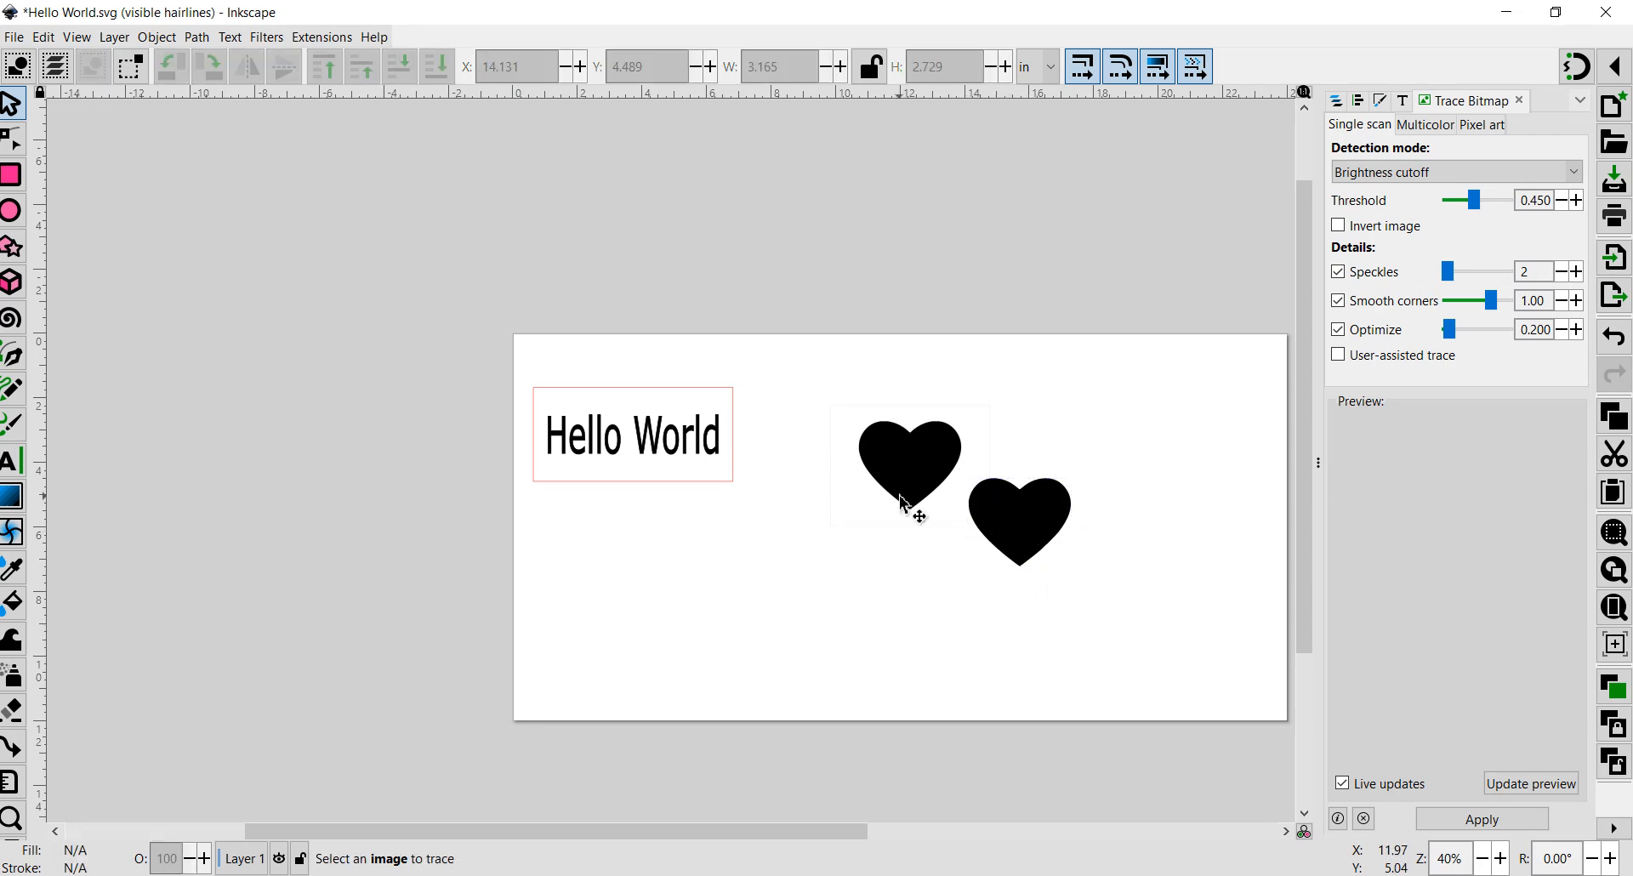
mouse_move(912, 482)
mouse_down()
mouse_move(955, 528)
mouse_move(923, 510)
mouse_up()
mouse_move(1027, 534)
mouse_down()
mouse_move(894, 515)
mouse_move(1054, 528)
mouse_up()
click(1054, 528)
click(911, 510)
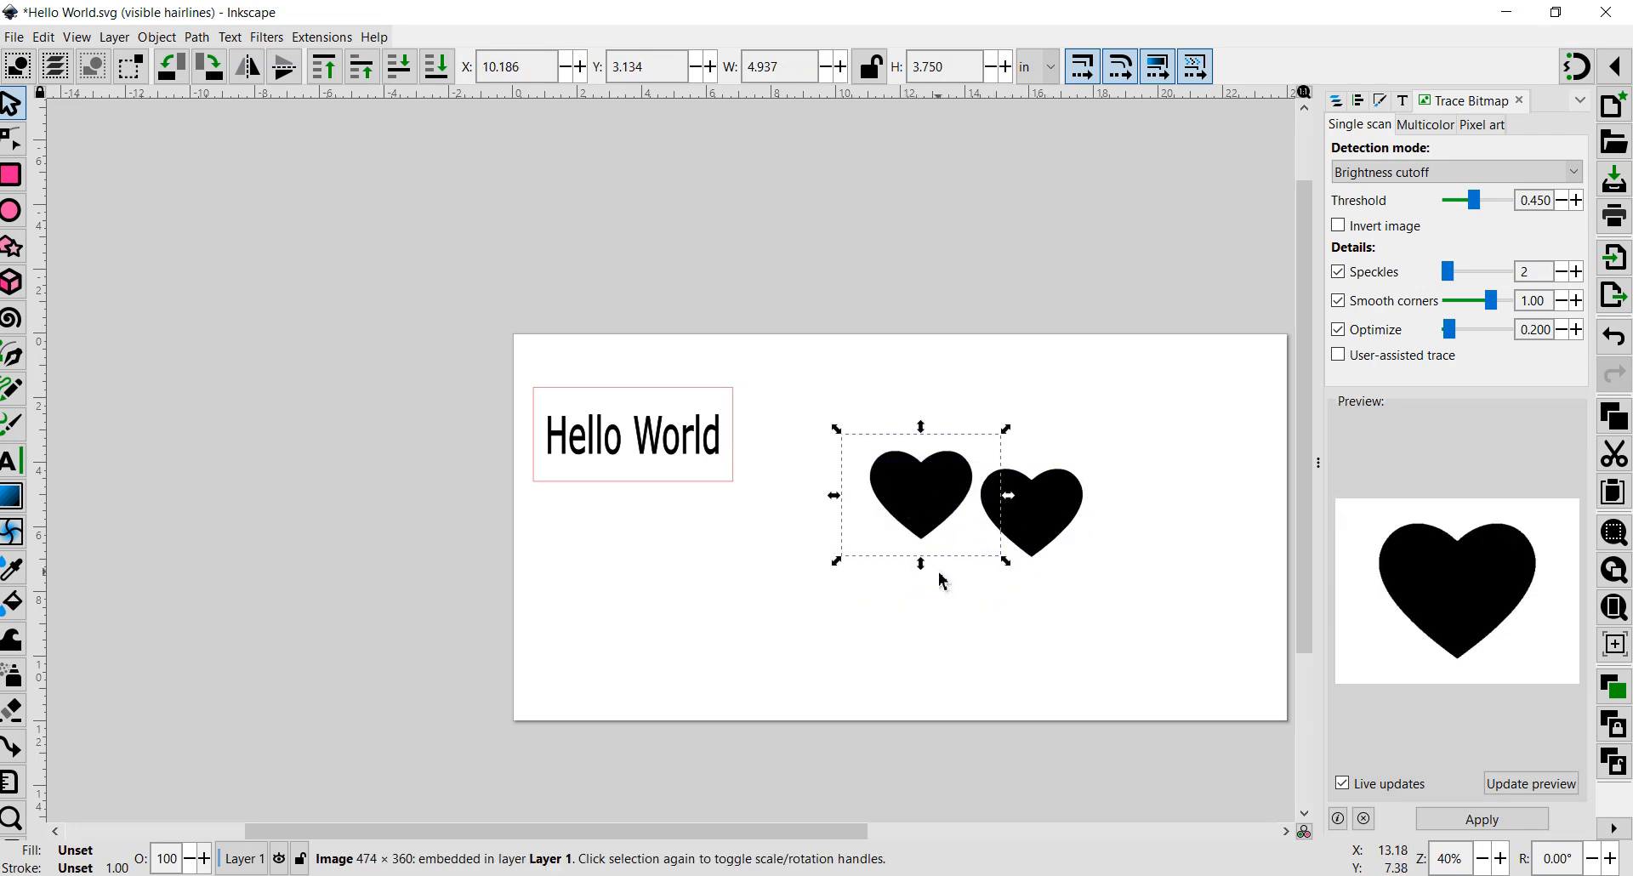
Give the traced heart a red flat fill with a red value of 193.
click(1057, 507)
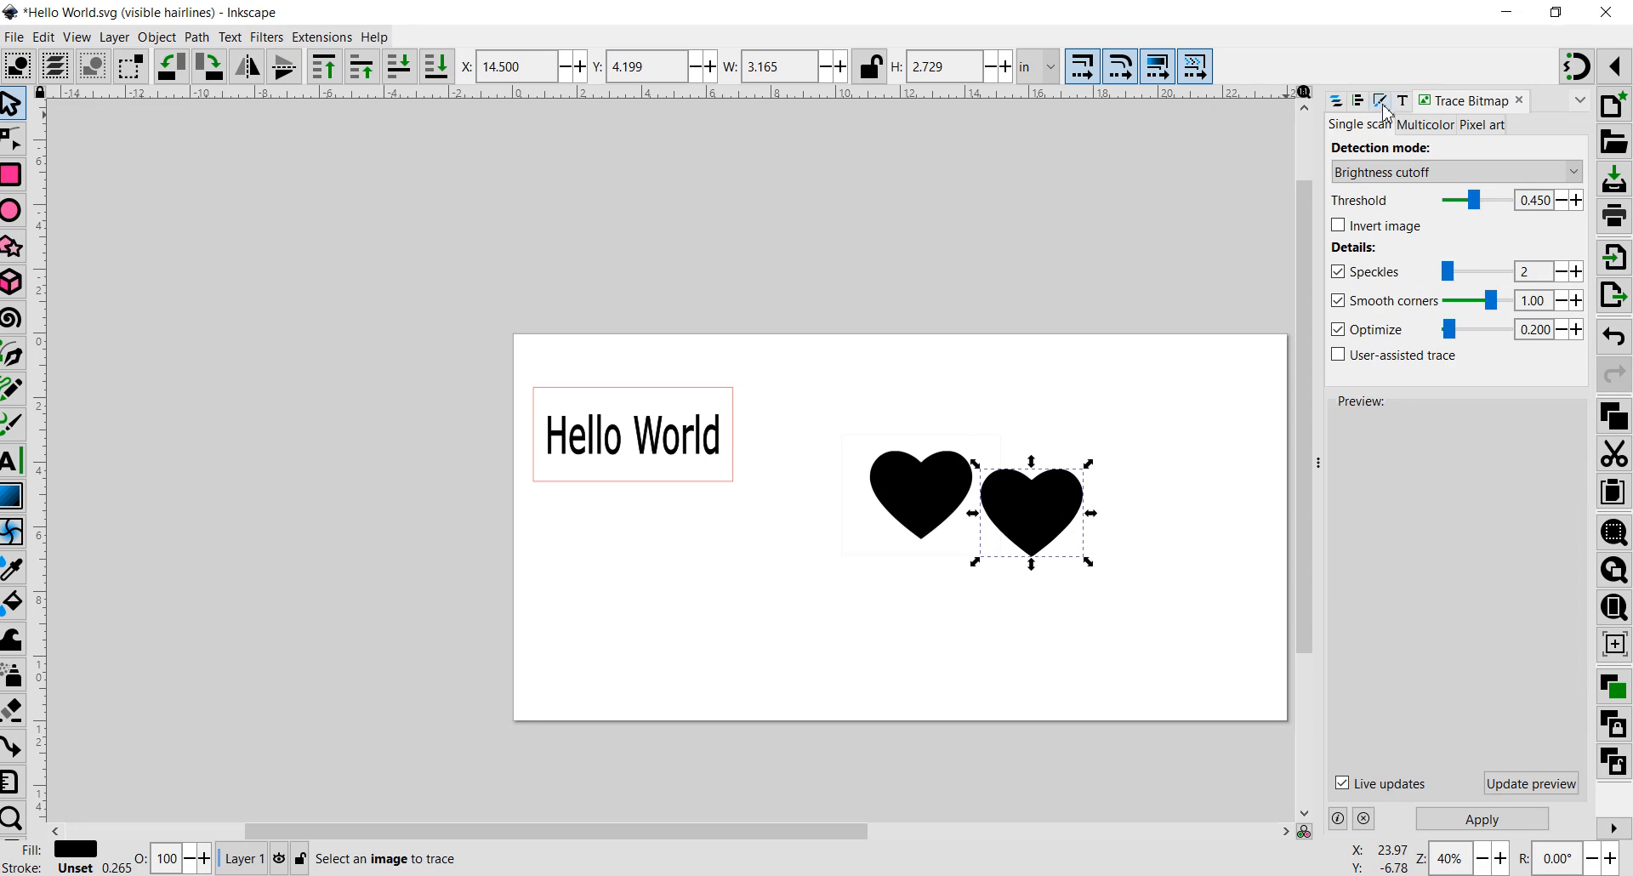
click(1383, 102)
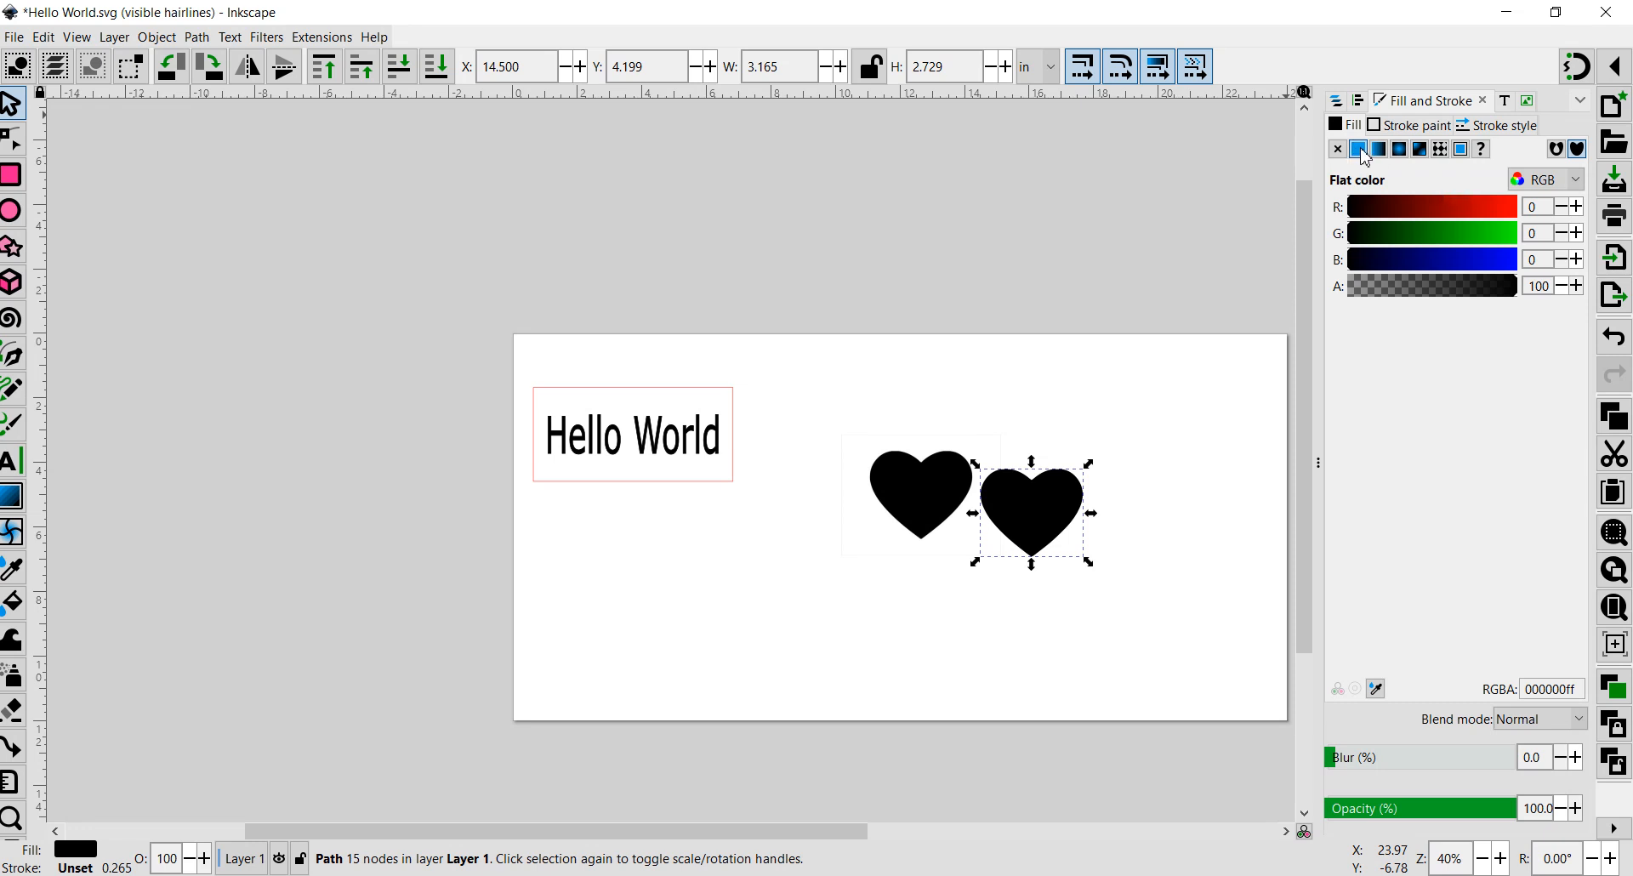
click(1476, 213)
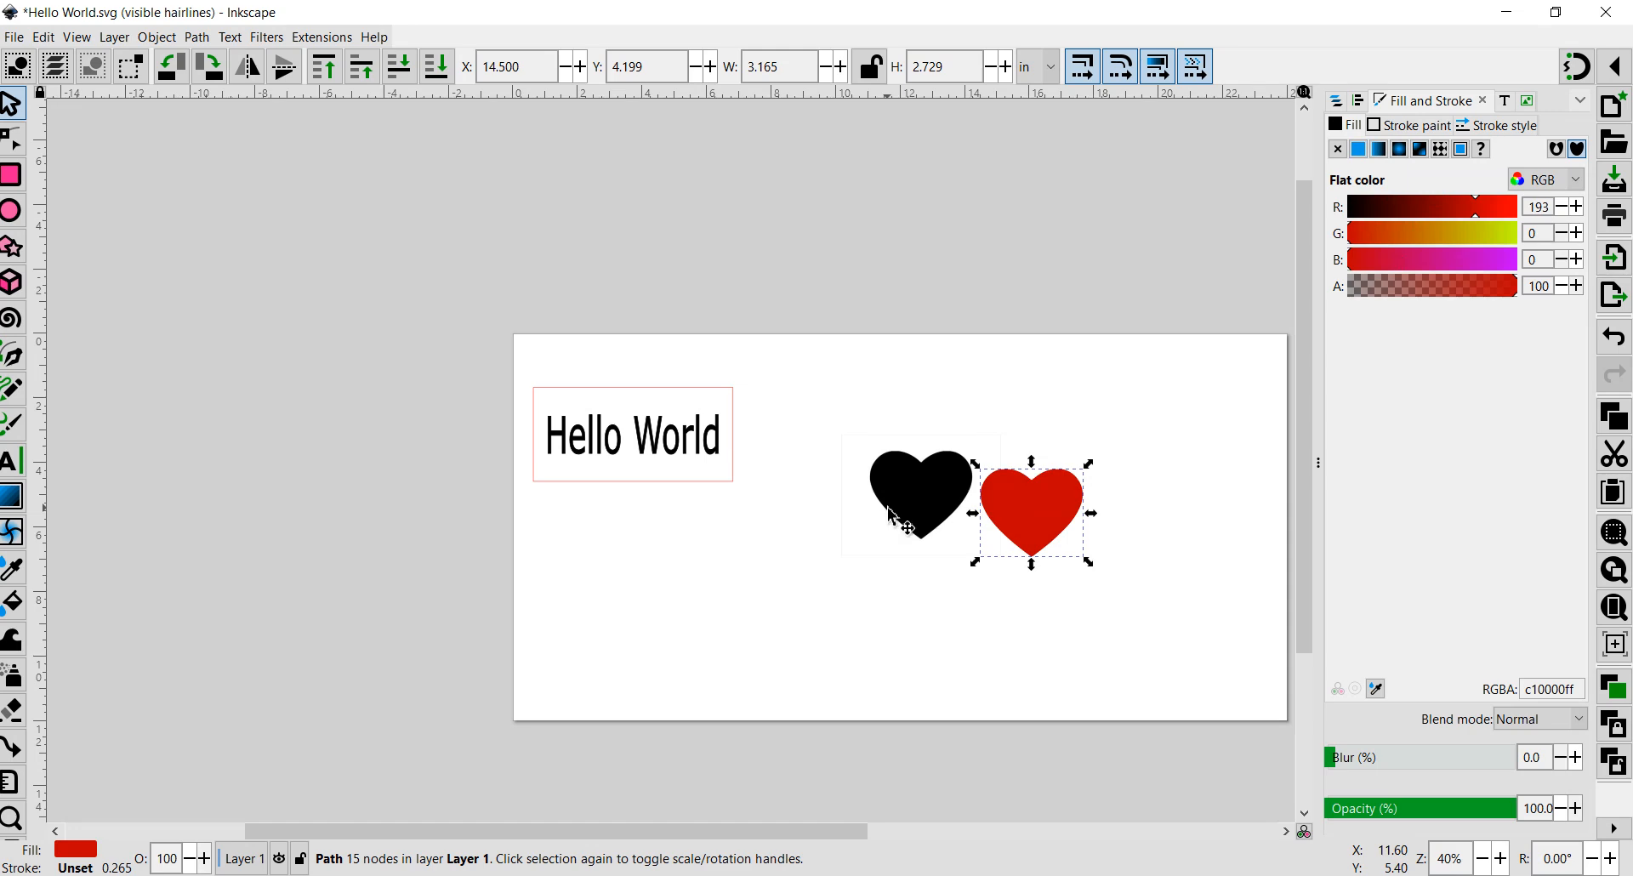
Try to apply a red flat fill to the original bitmap heart, and delete the bitmap.
click(890, 515)
click(1364, 150)
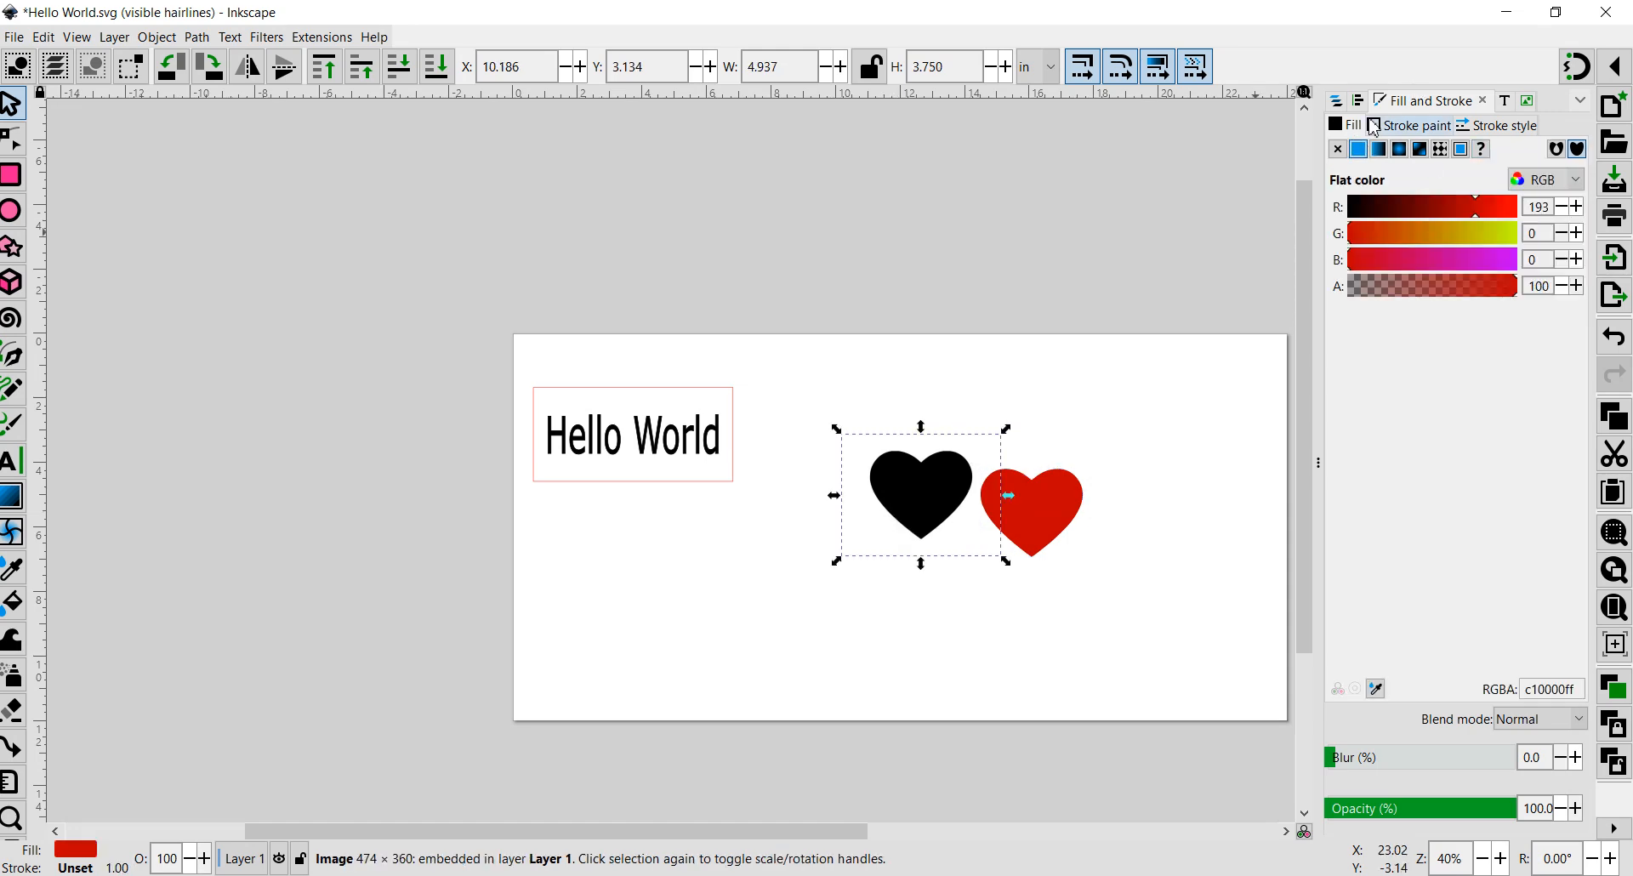
click(1454, 208)
drag(1481, 224, 1468, 248)
click(904, 487)
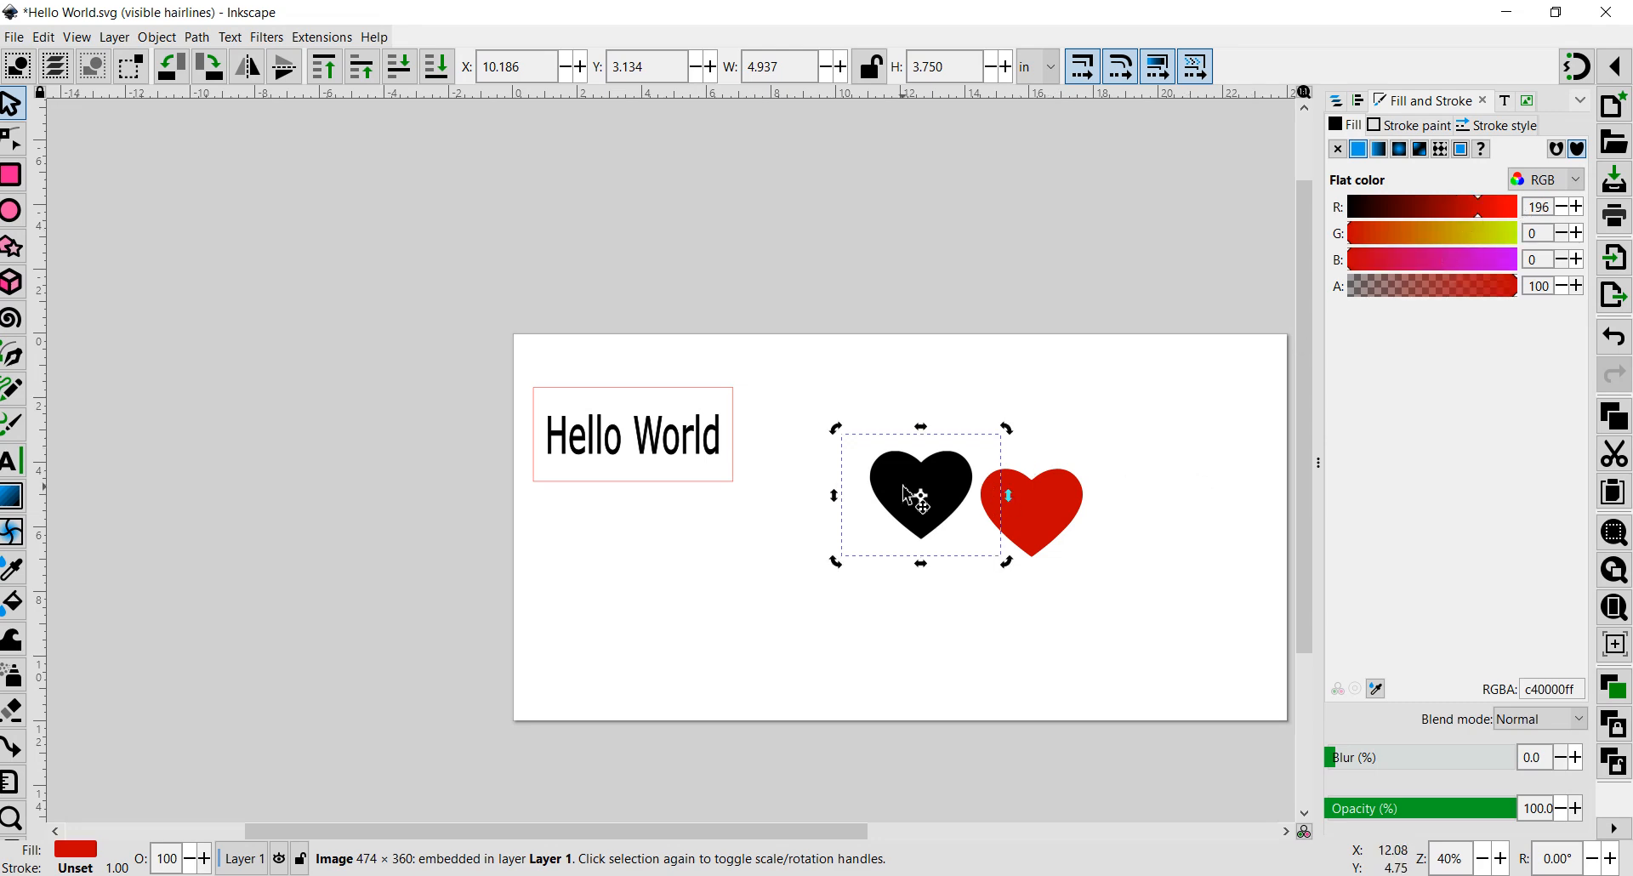
key(Delete)
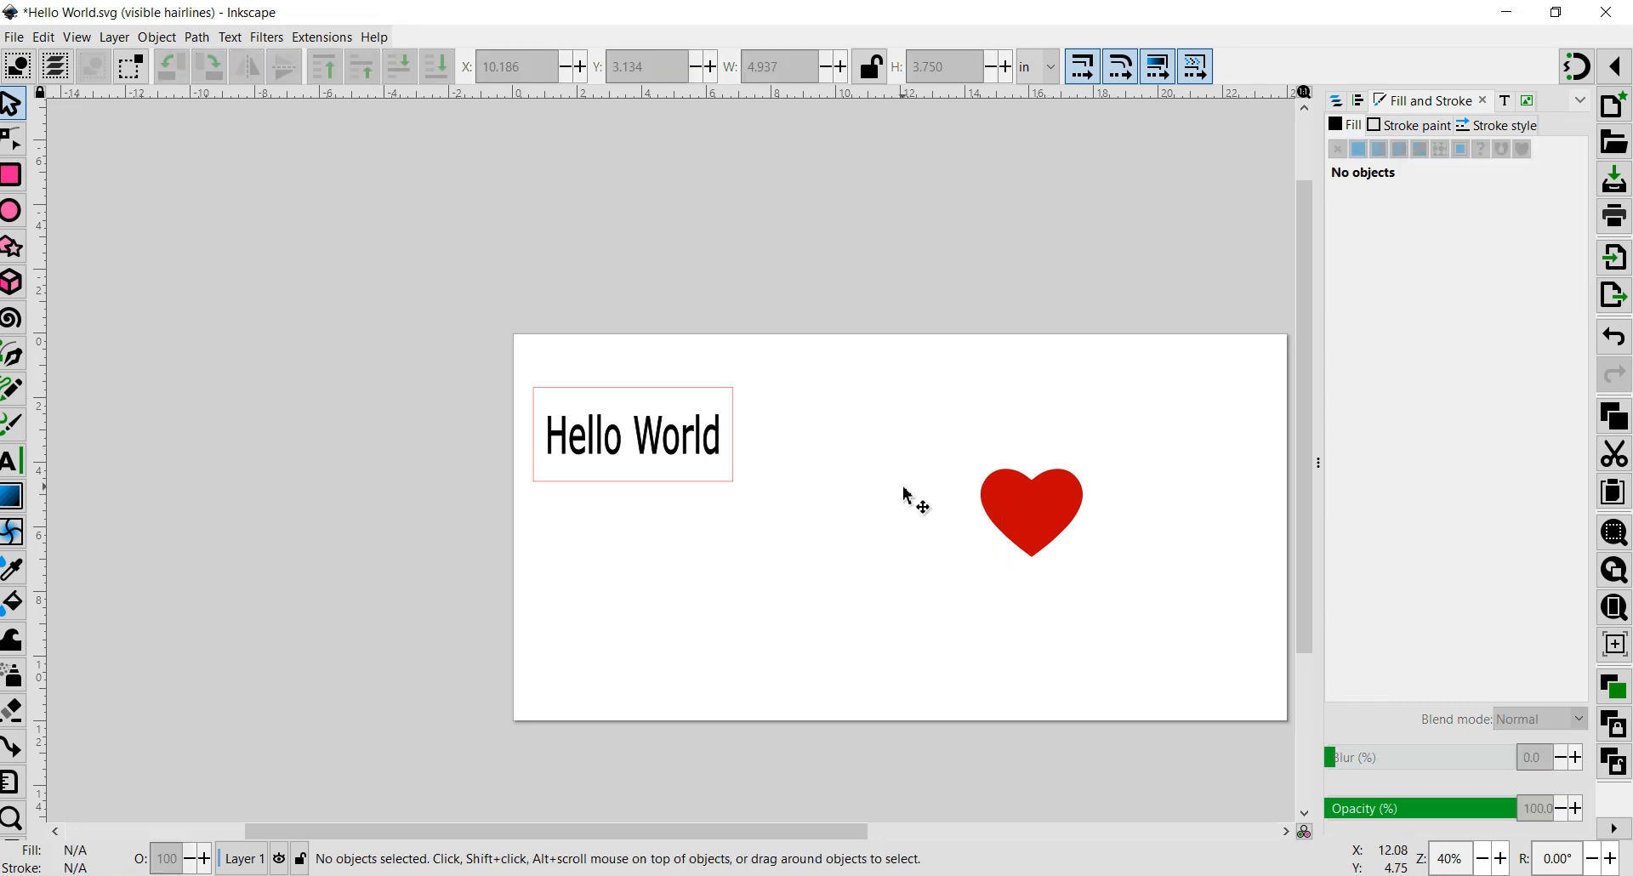
Remove the traced heart's fill and give it a flat red stroke with R 255, G 0, B 0.
click(1049, 517)
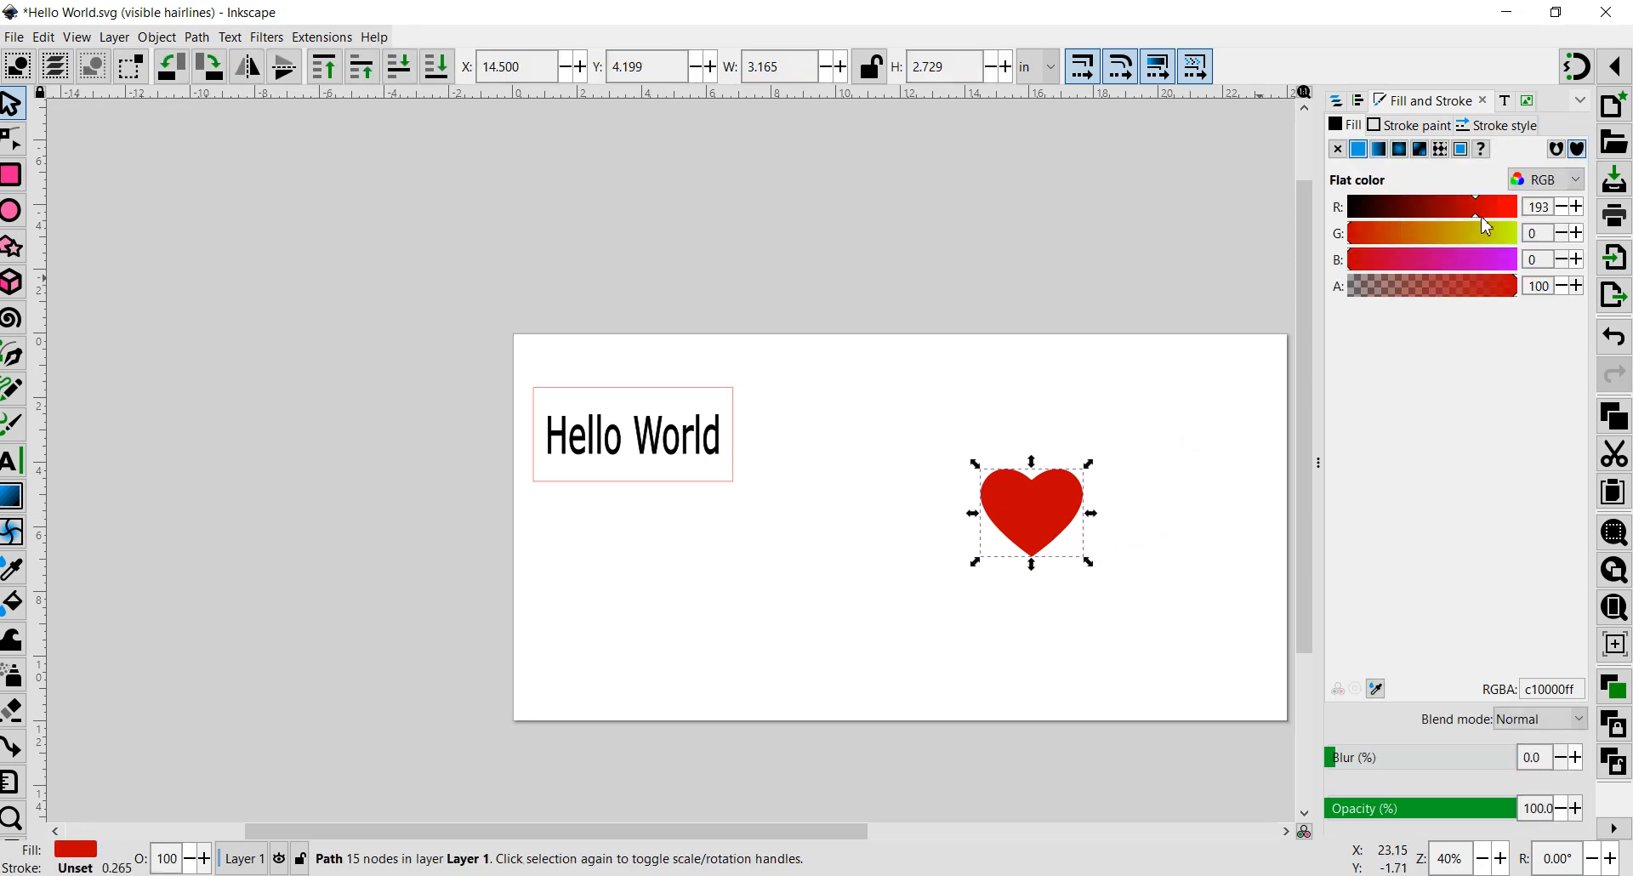
drag(1481, 217, 1342, 216)
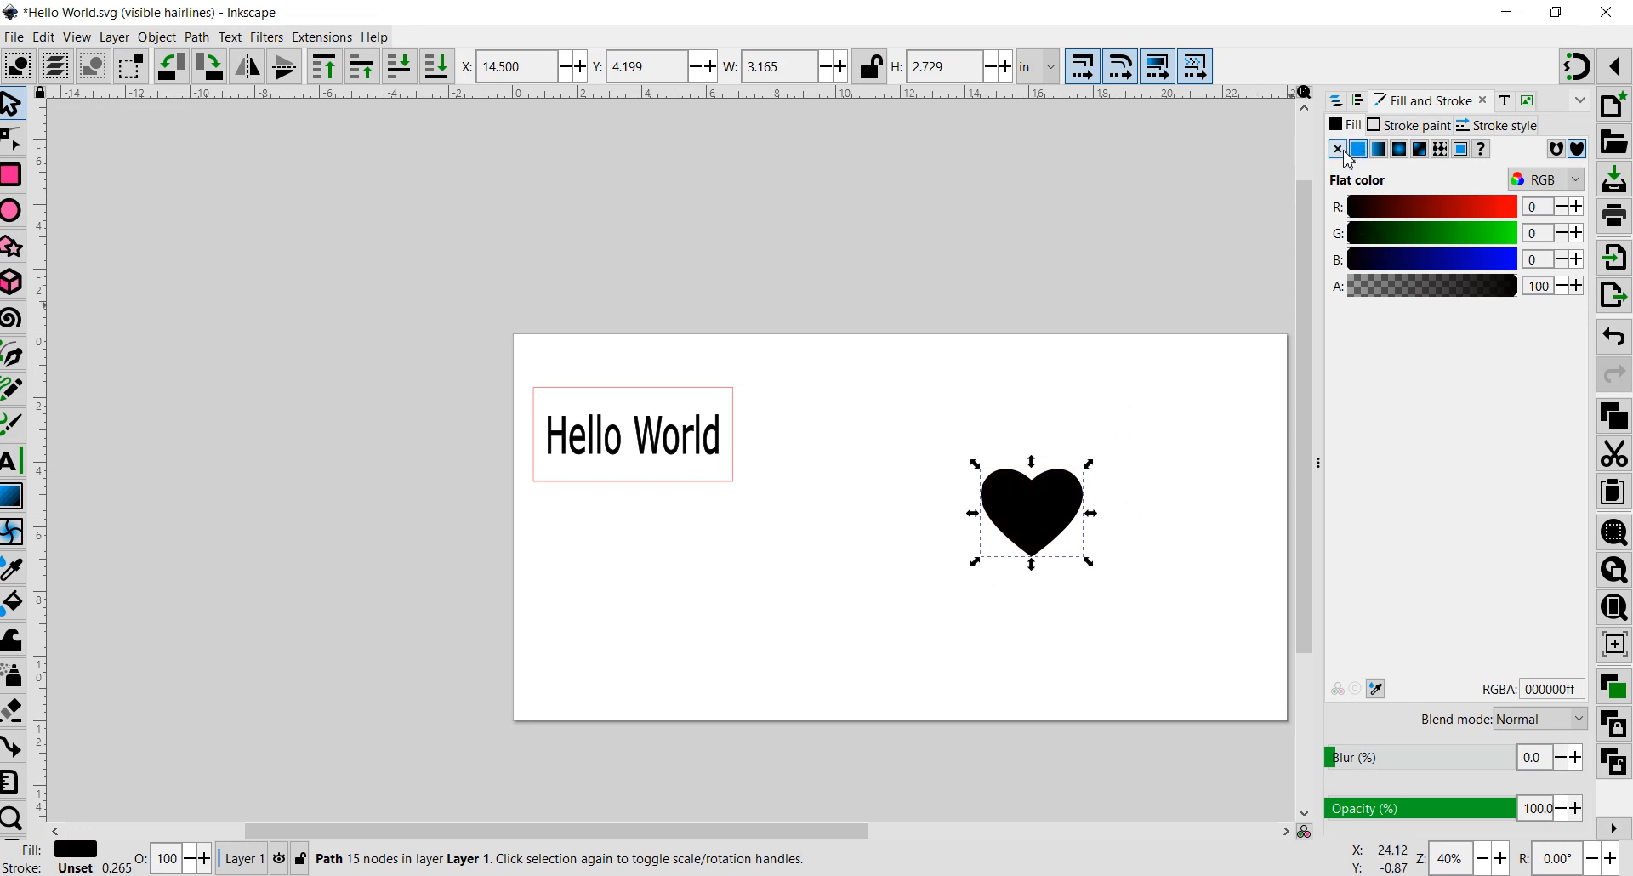
click(1339, 151)
click(1407, 132)
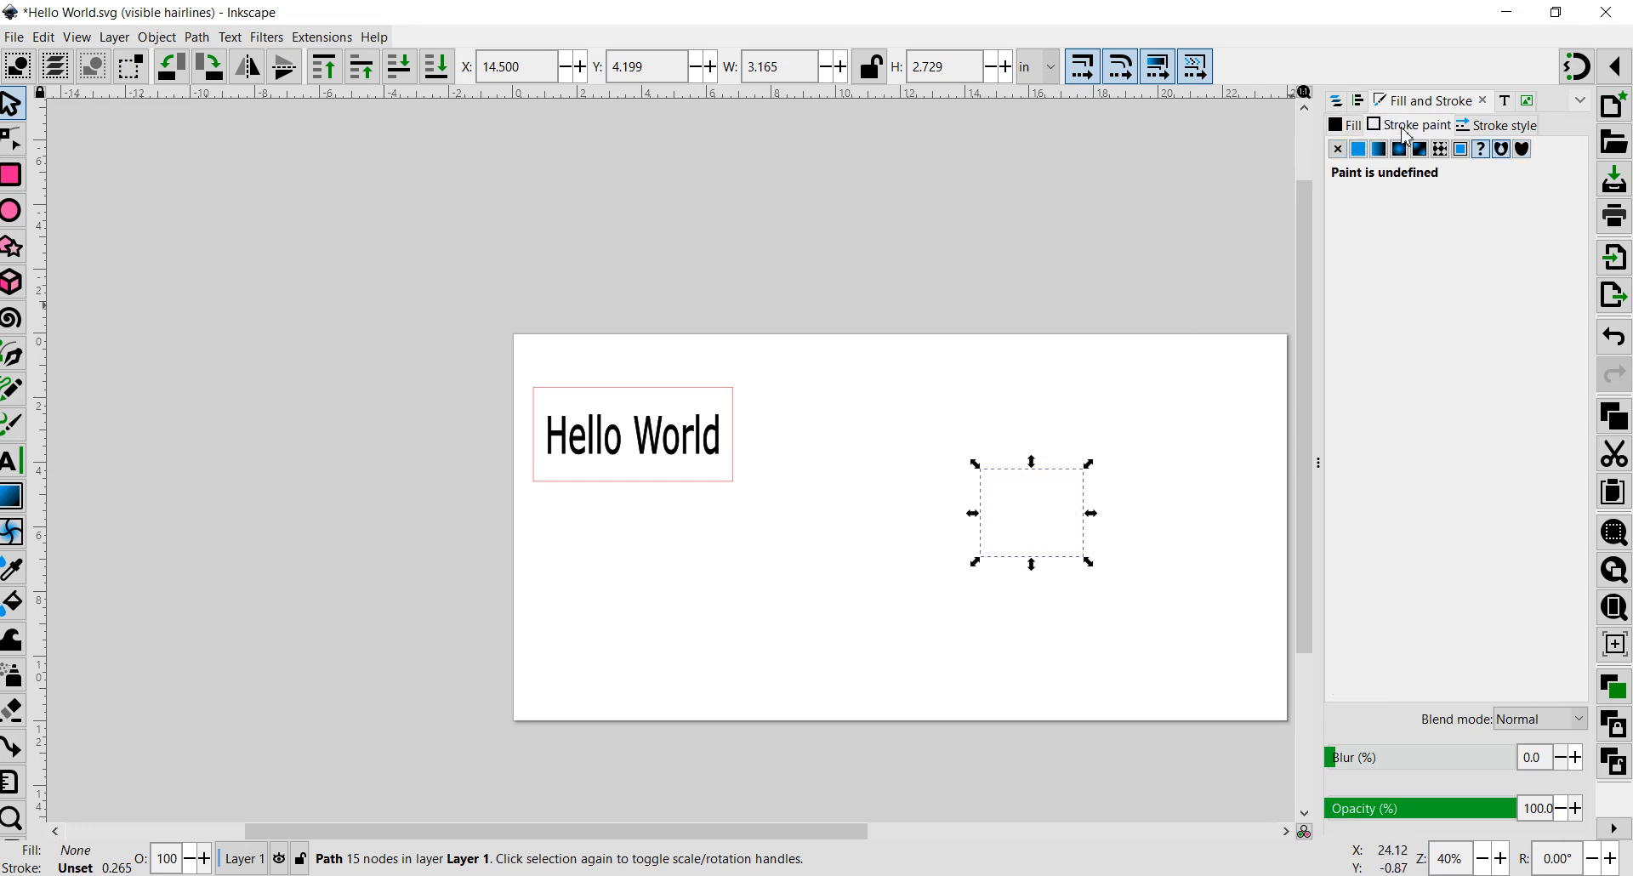
click(1361, 152)
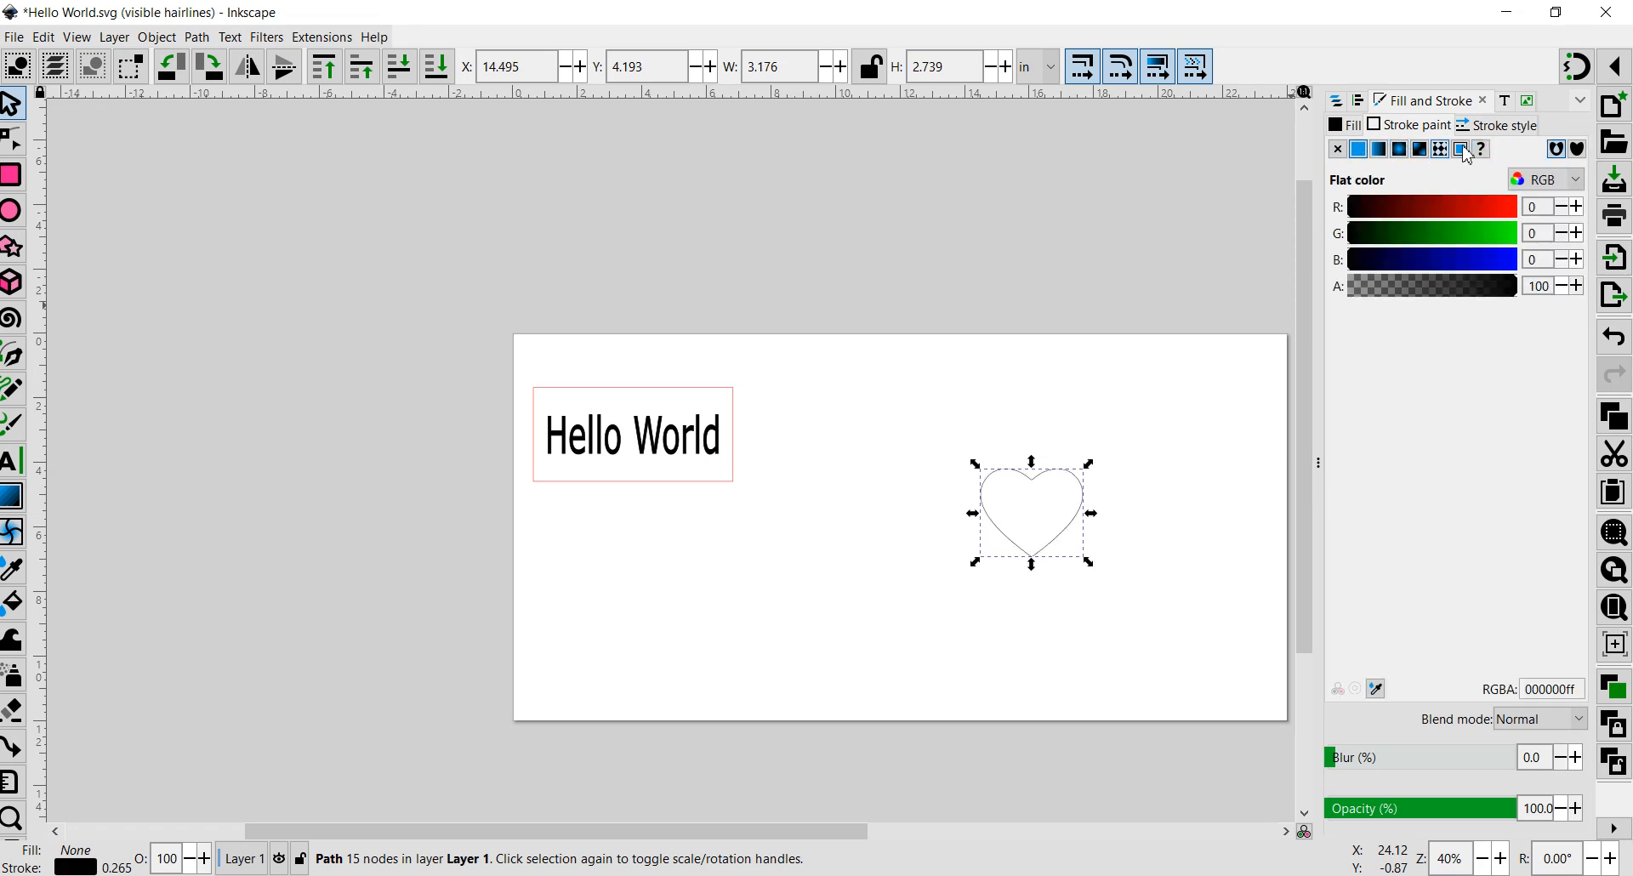
drag(1379, 219, 1550, 222)
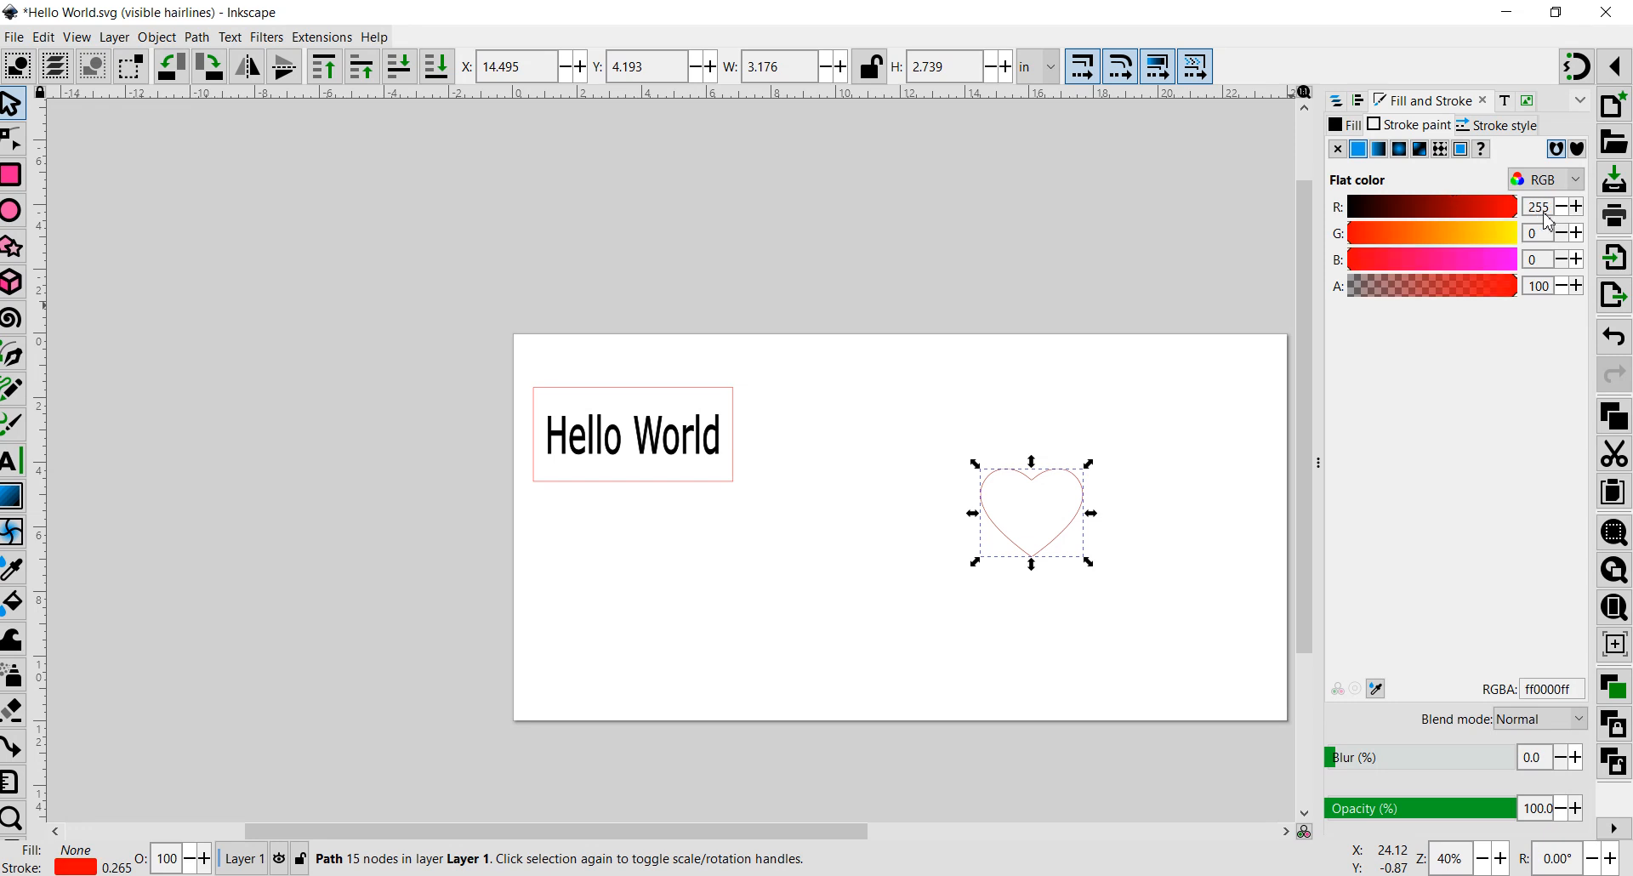
Set the heart outline's stroke width to 0.001 in.
click(1515, 128)
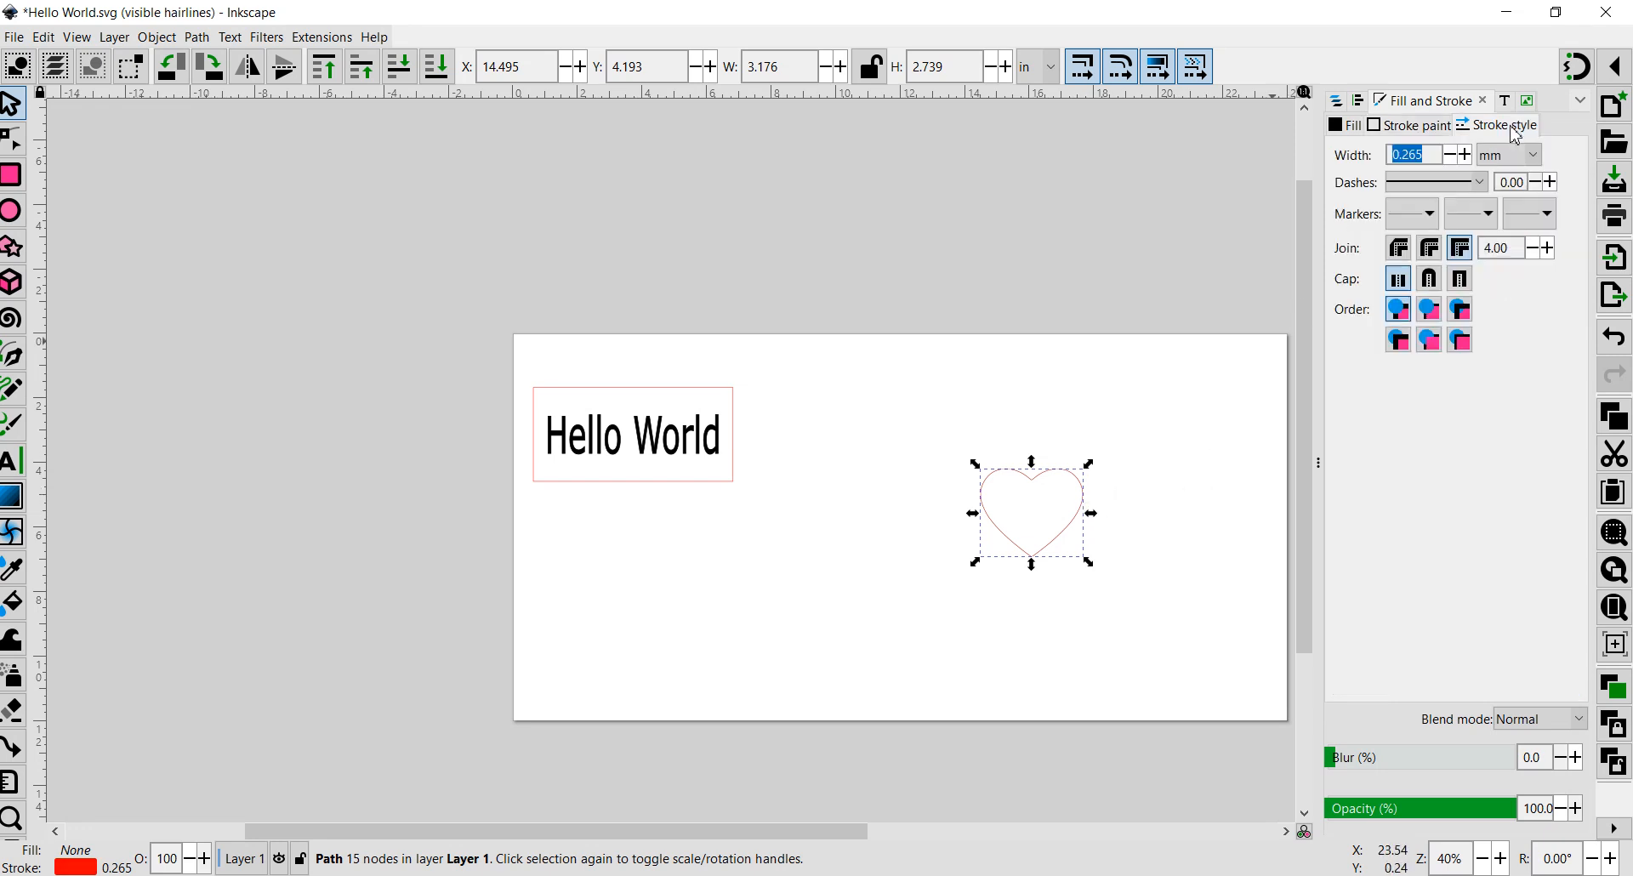
click(1537, 166)
click(1507, 104)
text(0)
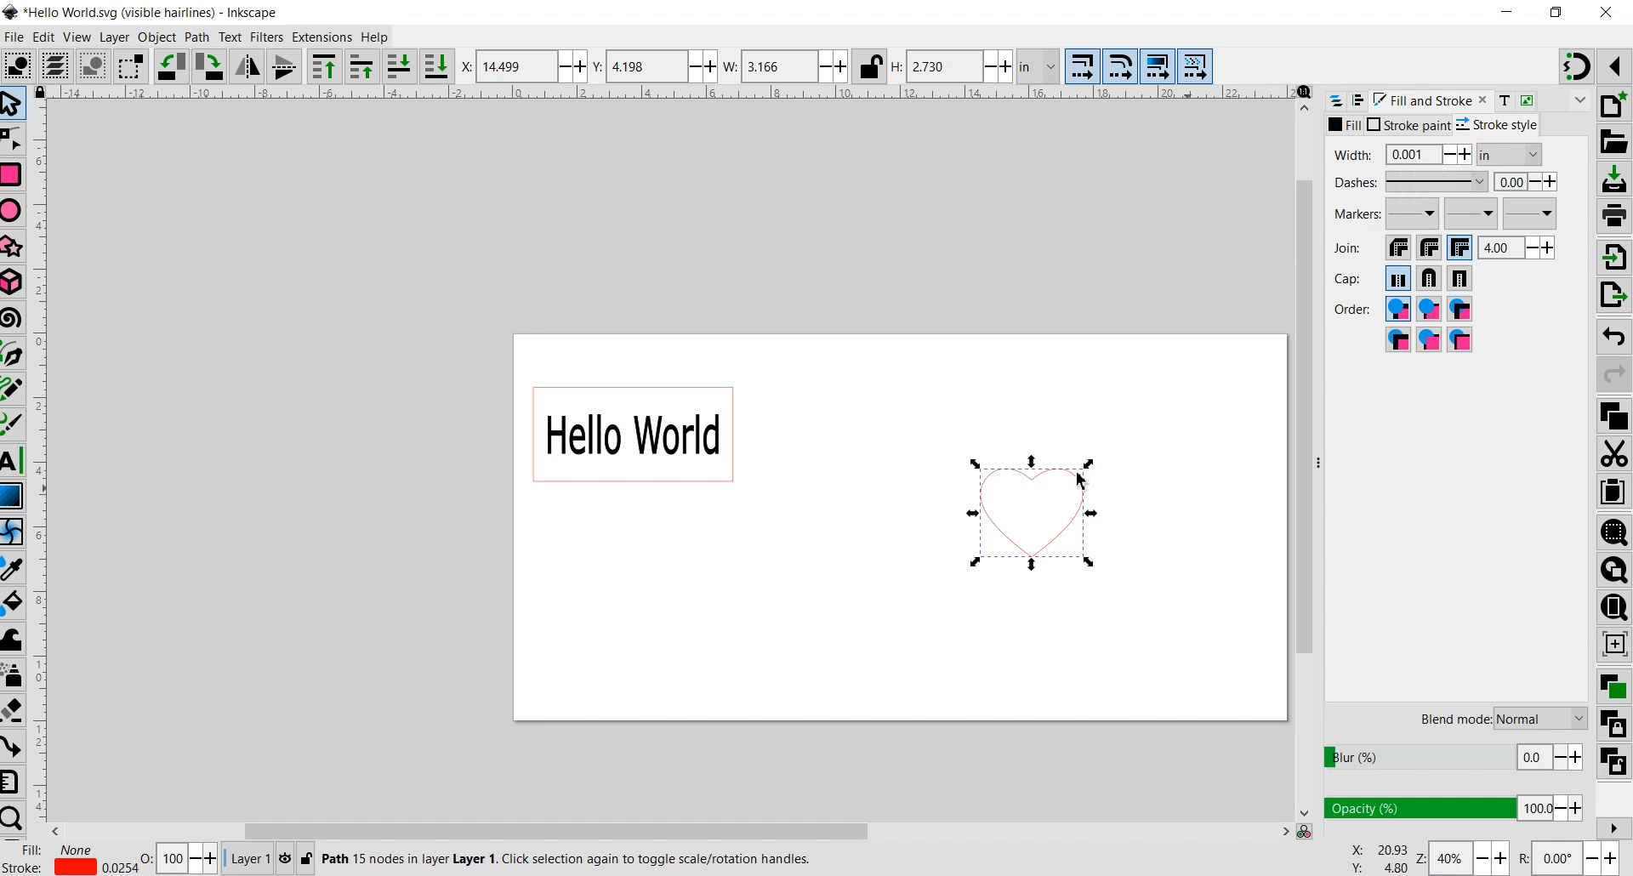
Move the heart outline beside the Hello World box, at about X 7.4, Y 1.8 in.
click(1038, 510)
click(993, 490)
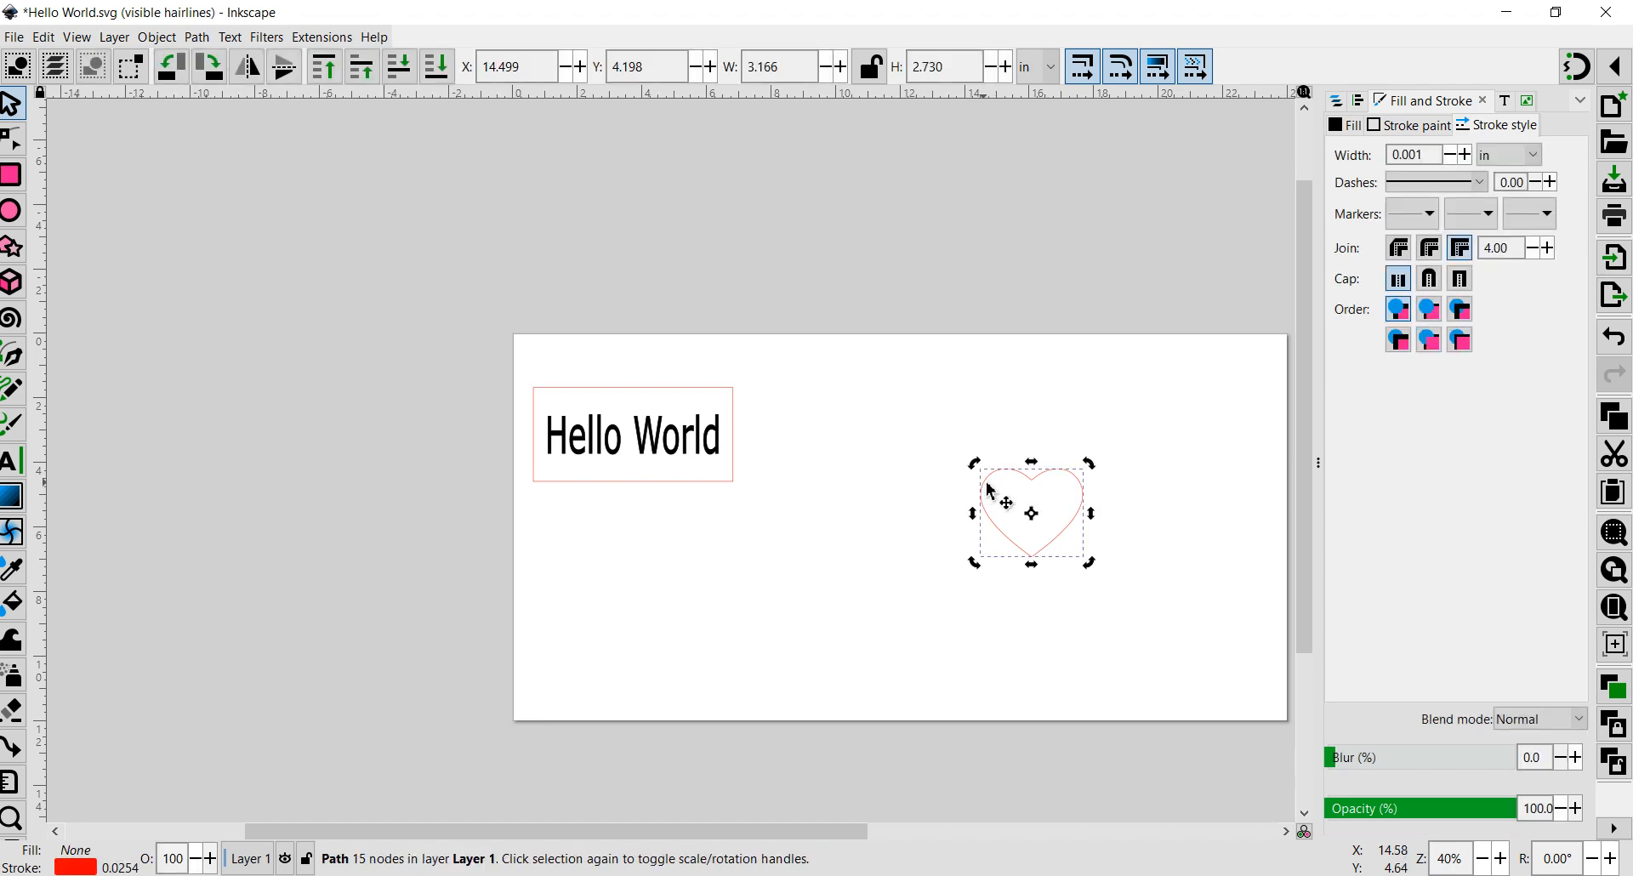
drag(992, 491, 748, 406)
click(778, 368)
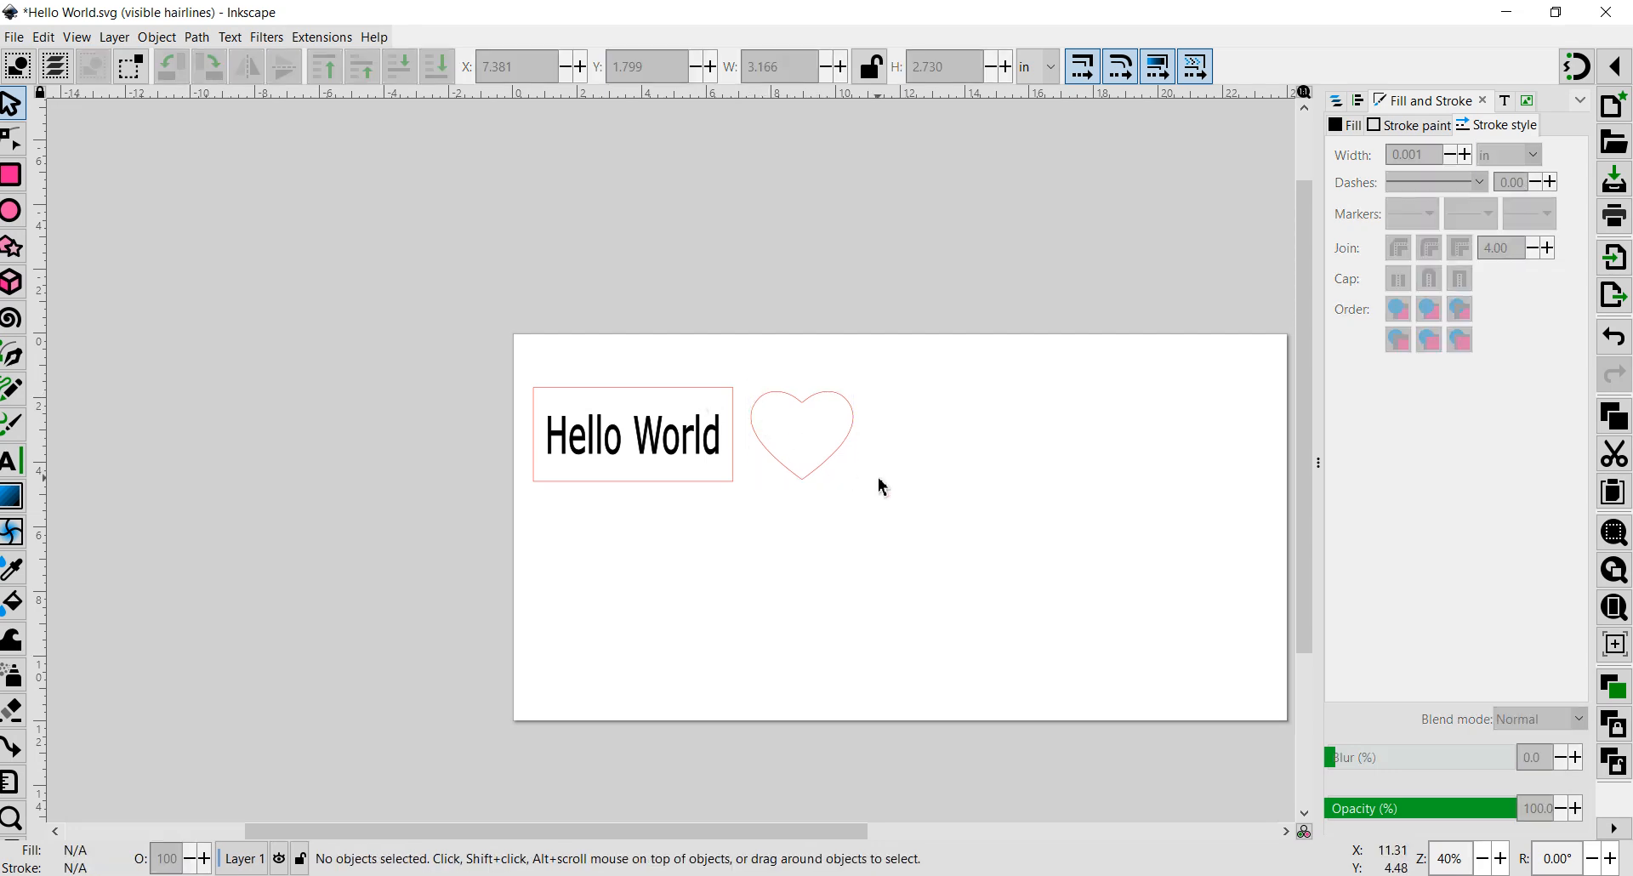
Paste another copy of the heart bitmap just below the heart outline, at about X 6.5, Y 3.3 in.
scroll(882, 486, up, 3)
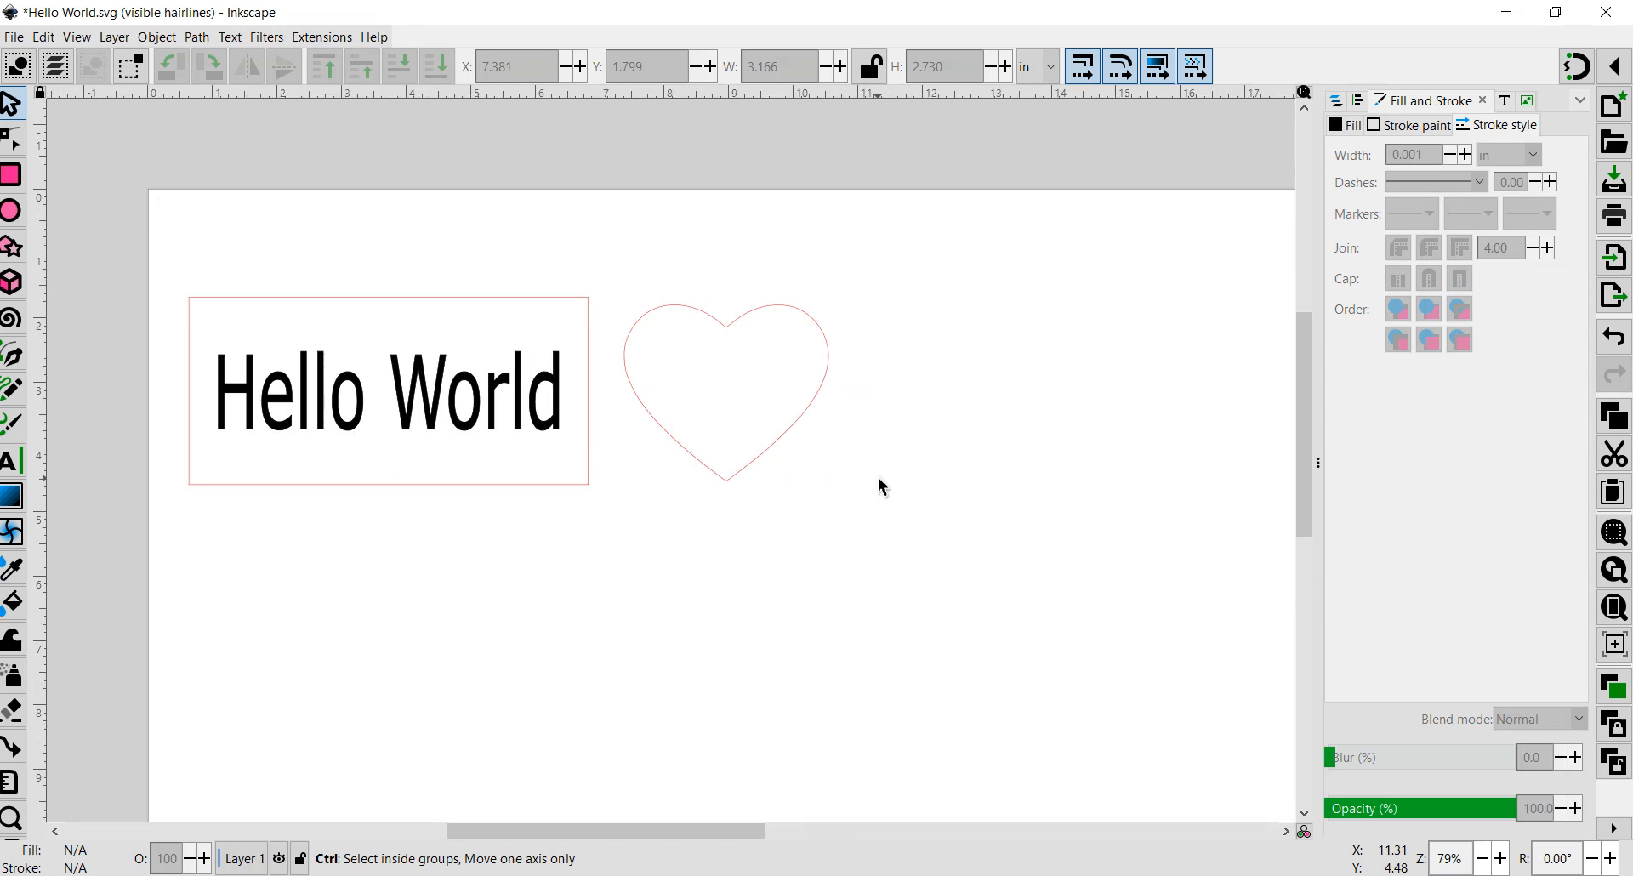
drag(744, 461, 984, 548)
scroll(864, 511, up, 1)
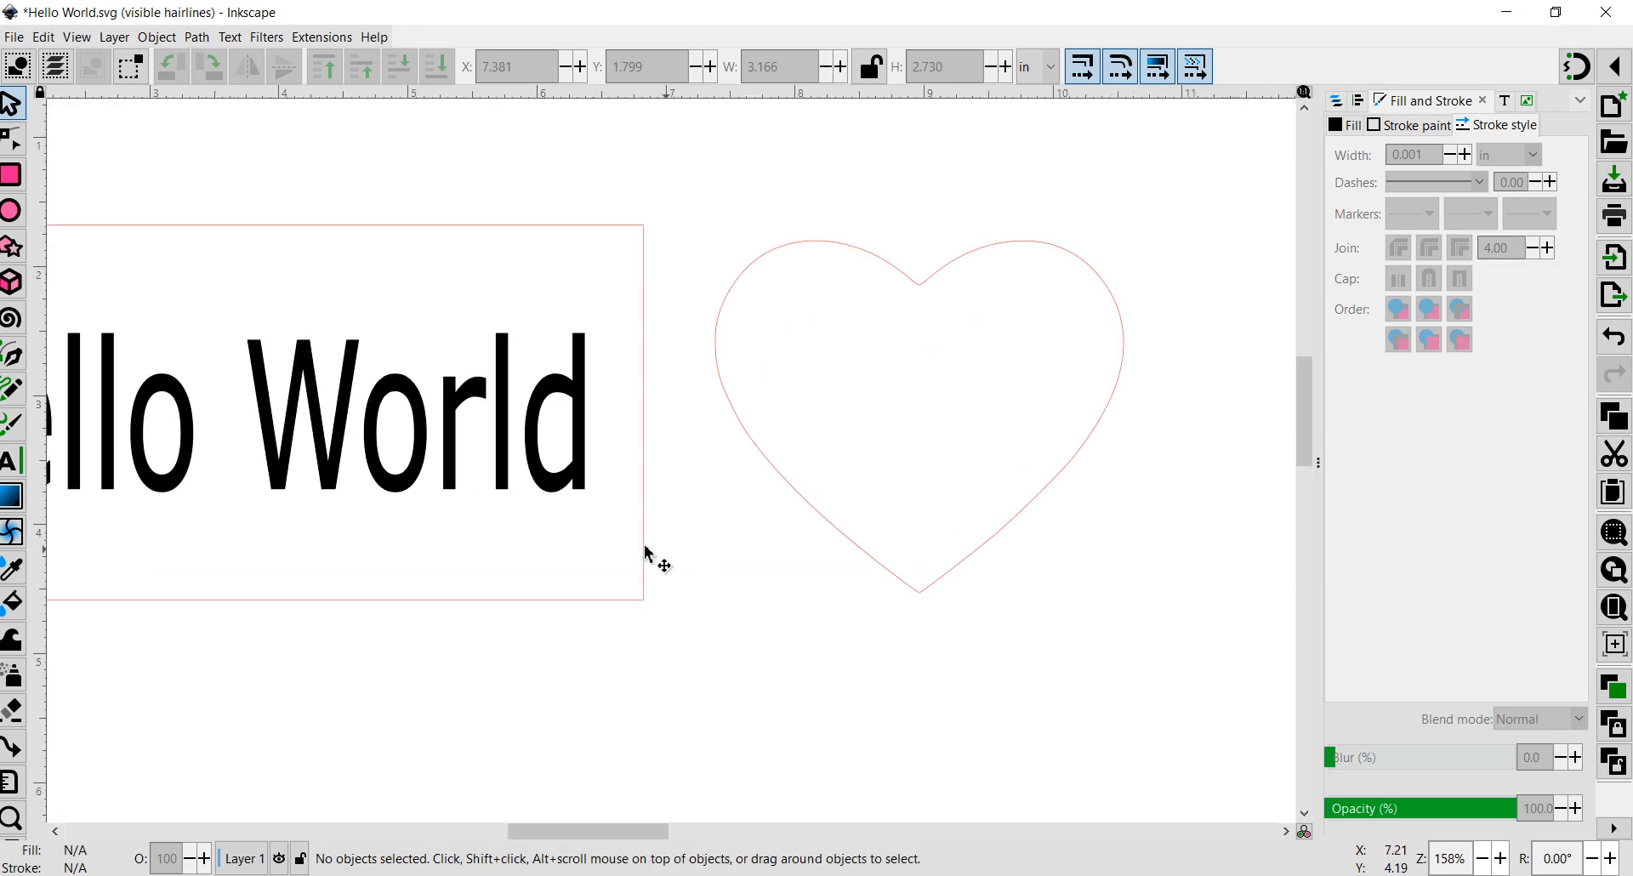
scroll(702, 545, left, 4)
scroll(752, 530, down, 1)
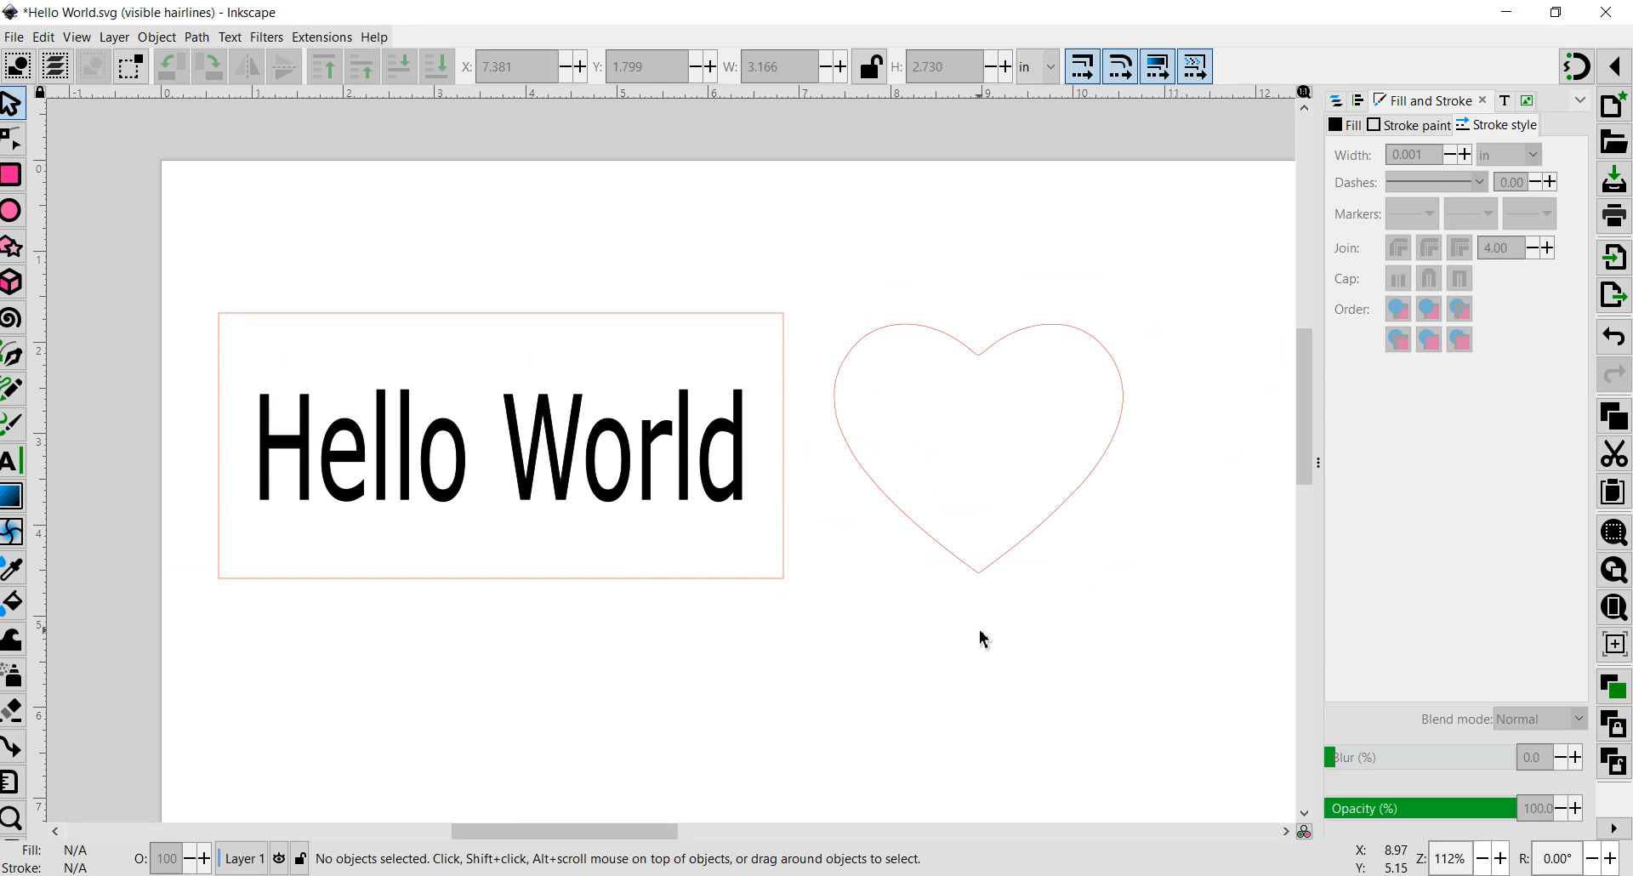
key(ctrl)
key(ctrl+v)
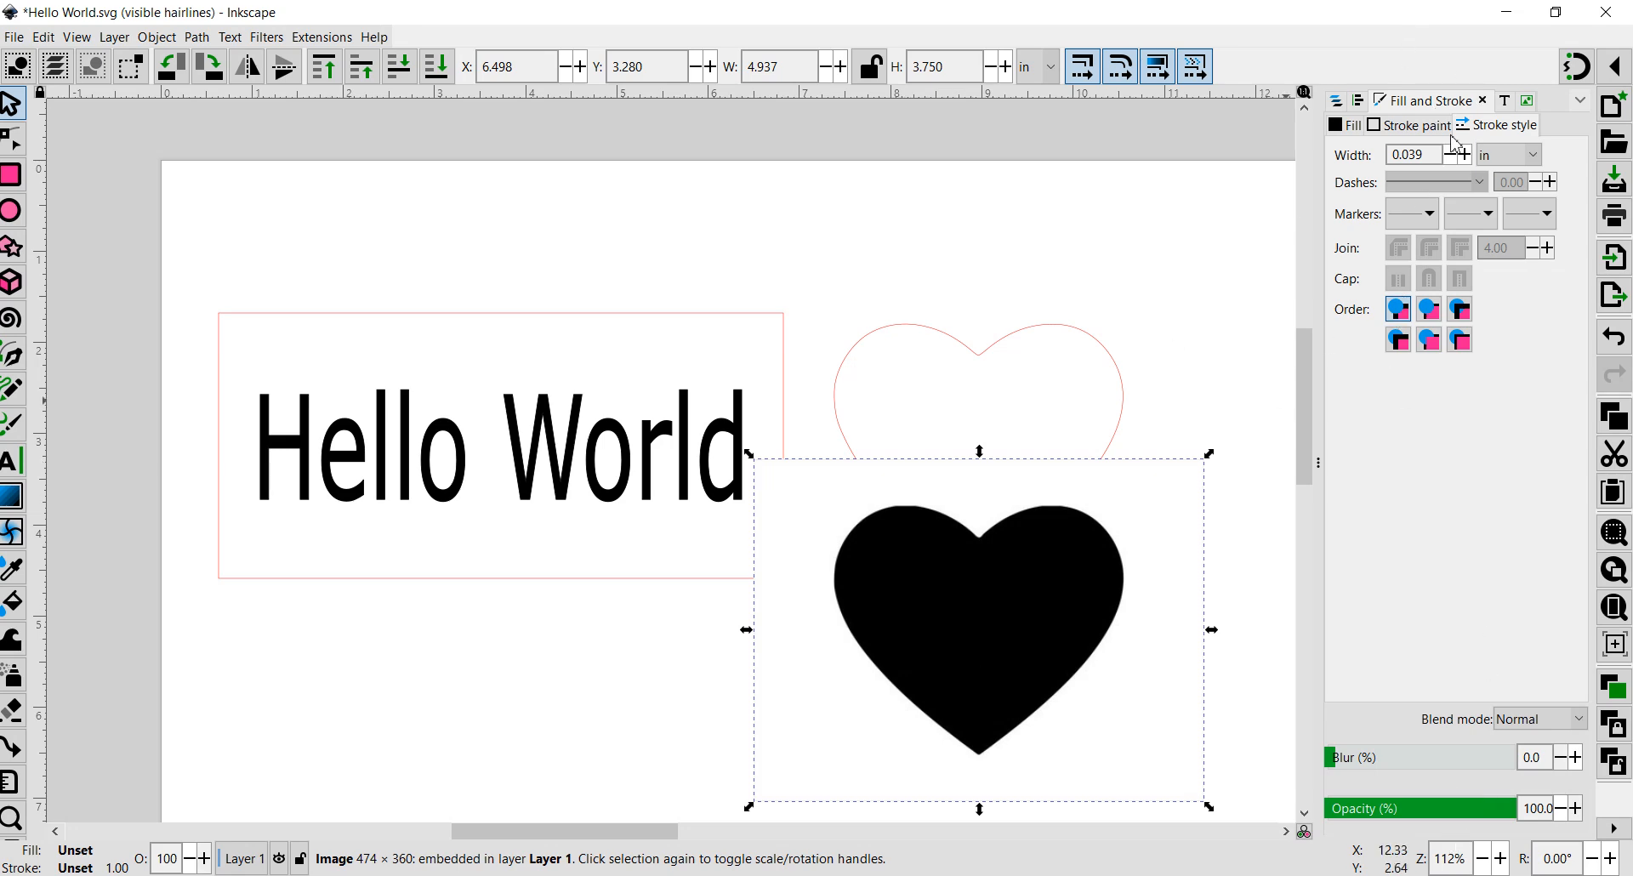
Trace the pasted heart bitmap as a single scan with brightness cutoff, move the traced heart aside and delete the bitmap.
right_click(1043, 668)
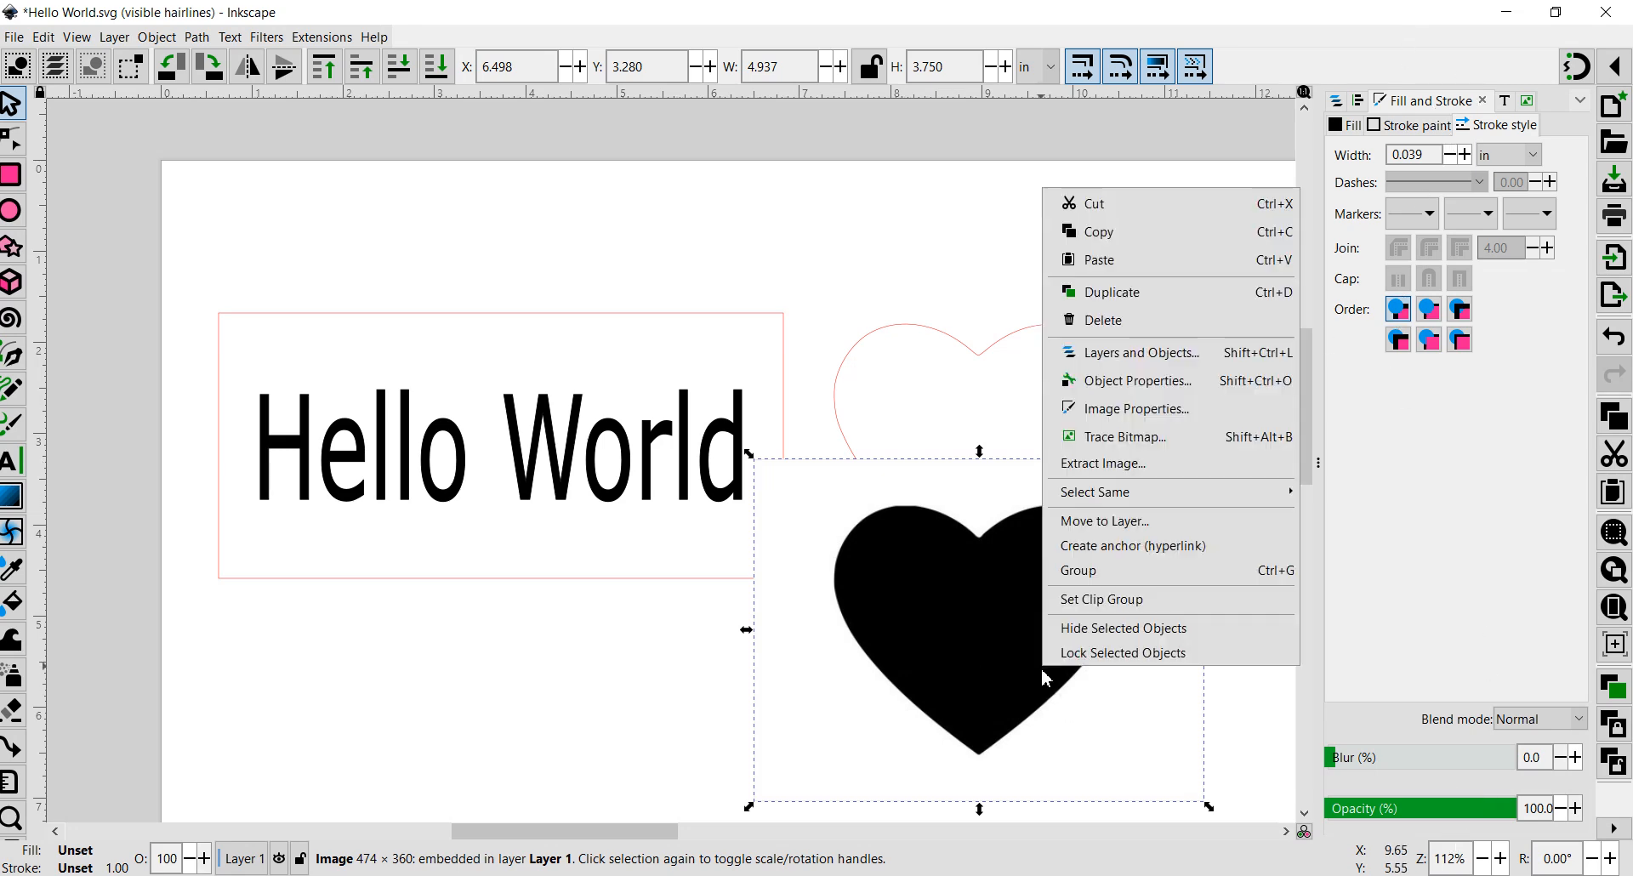
click(1116, 436)
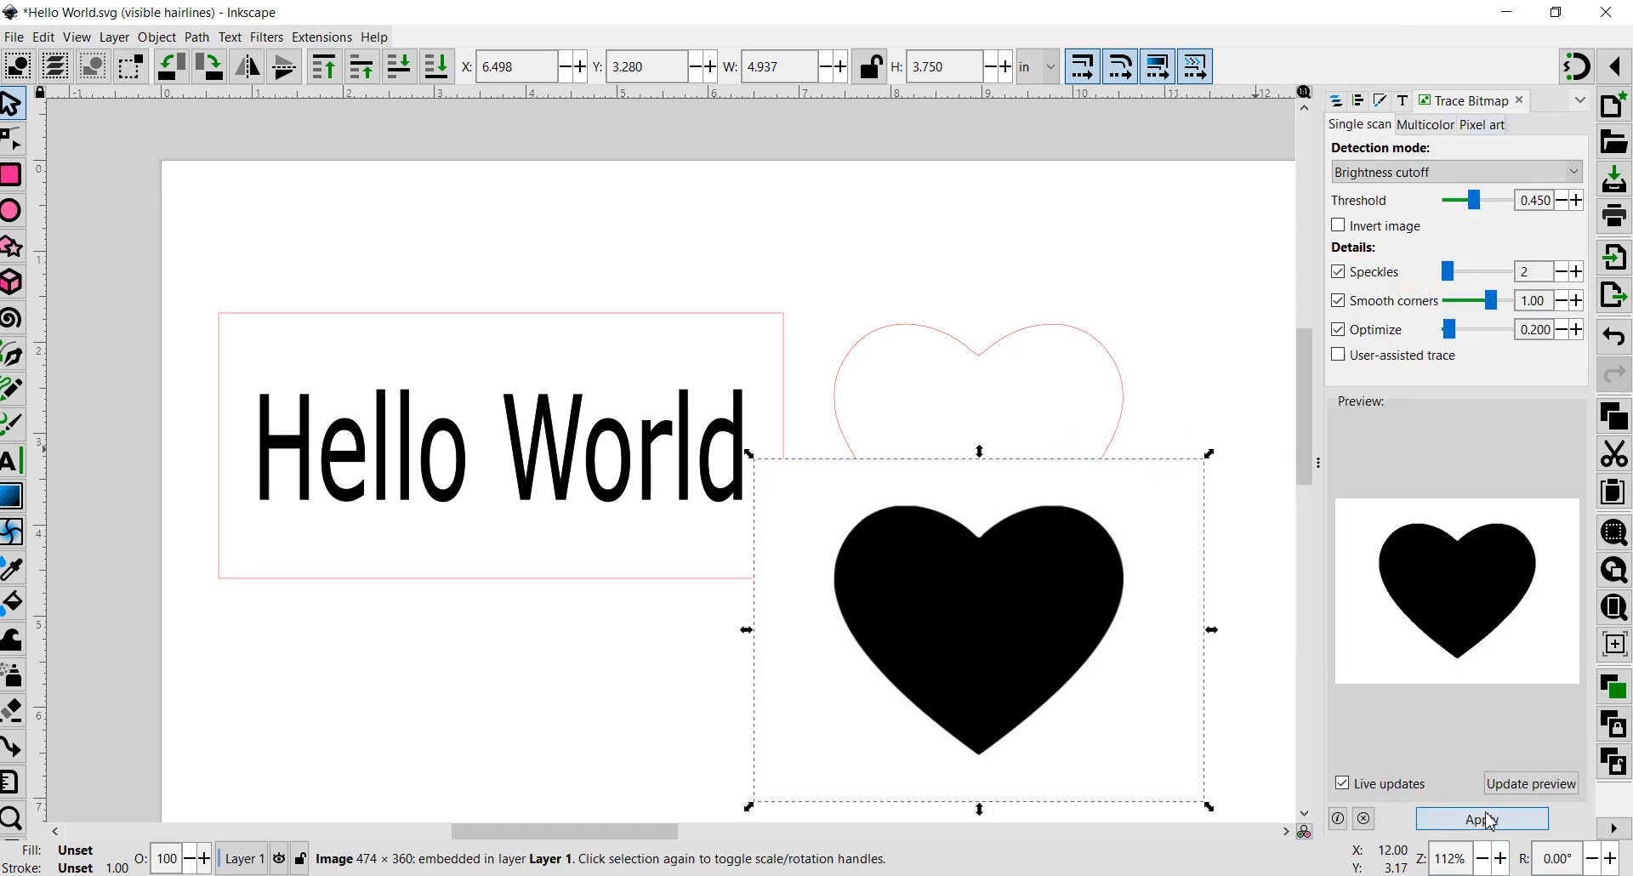
click(1488, 821)
drag(910, 612, 654, 682)
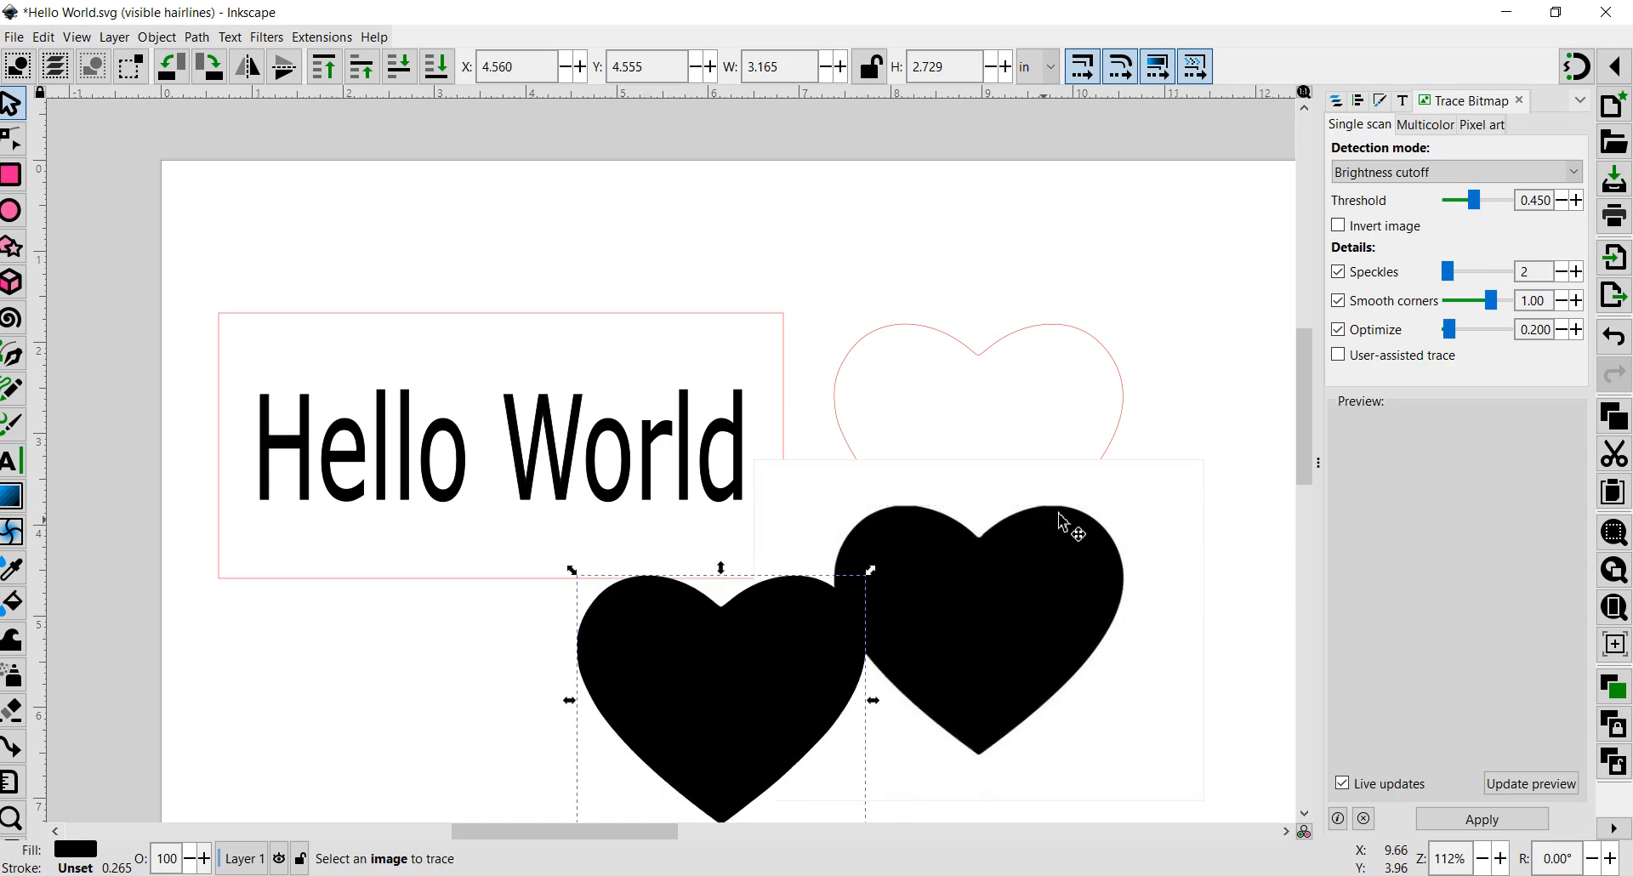
click(1127, 566)
key(Delete)
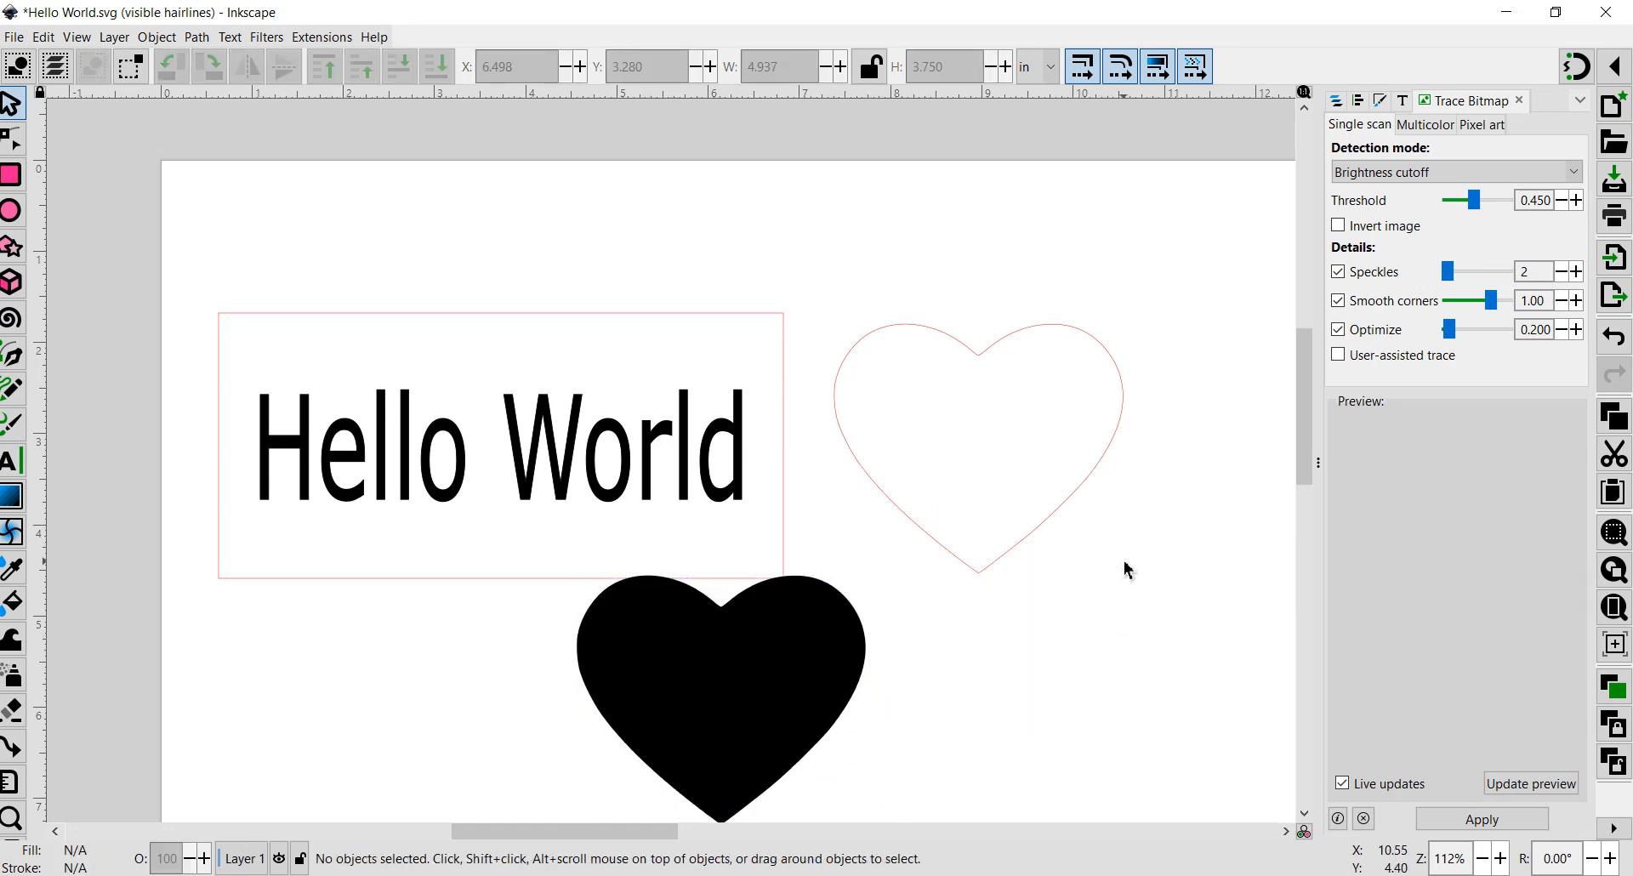
Scale the black traced heart proportionally to 1 in wide and place it inside the heart outline at about X 8.6, Y 2.6 in.
drag(838, 676, 1057, 599)
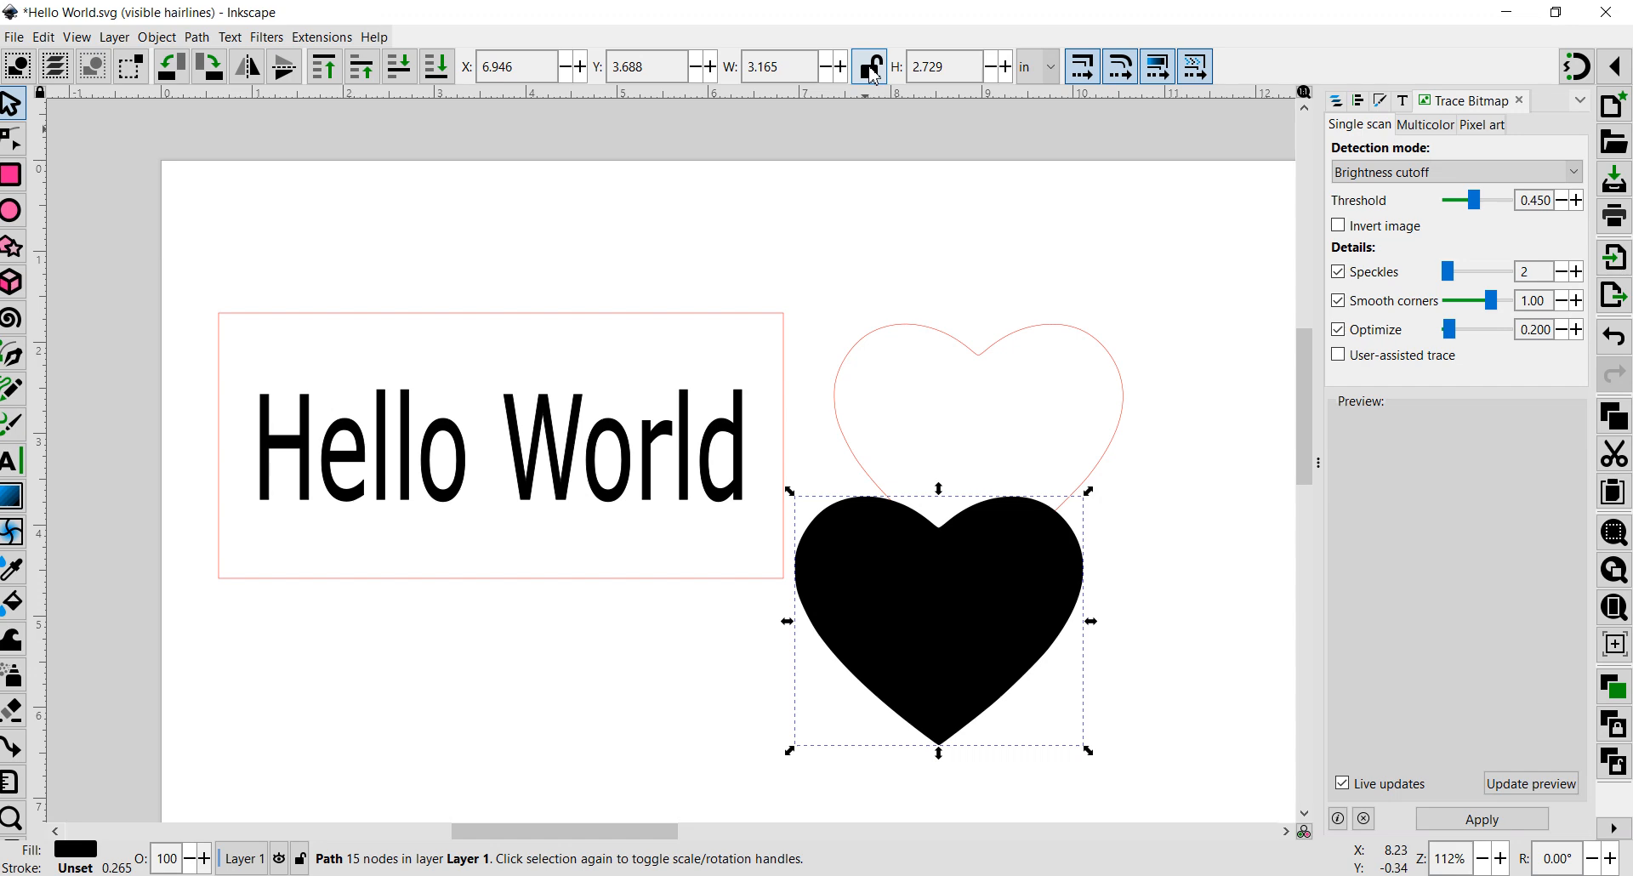
click(870, 68)
double_click(799, 61)
text(1)
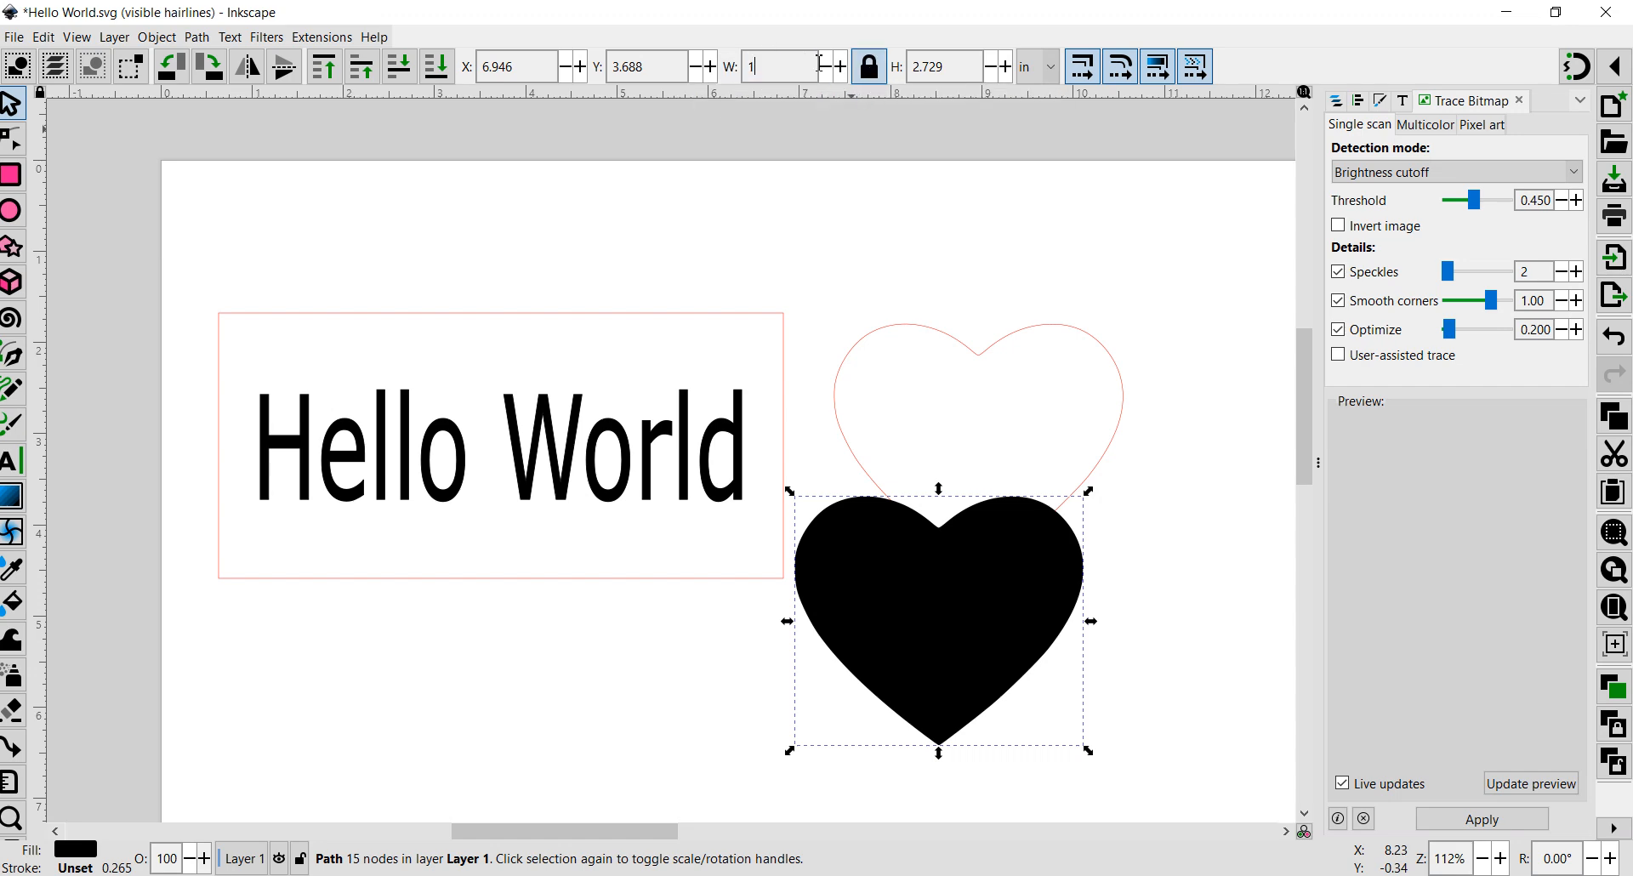
key(Return)
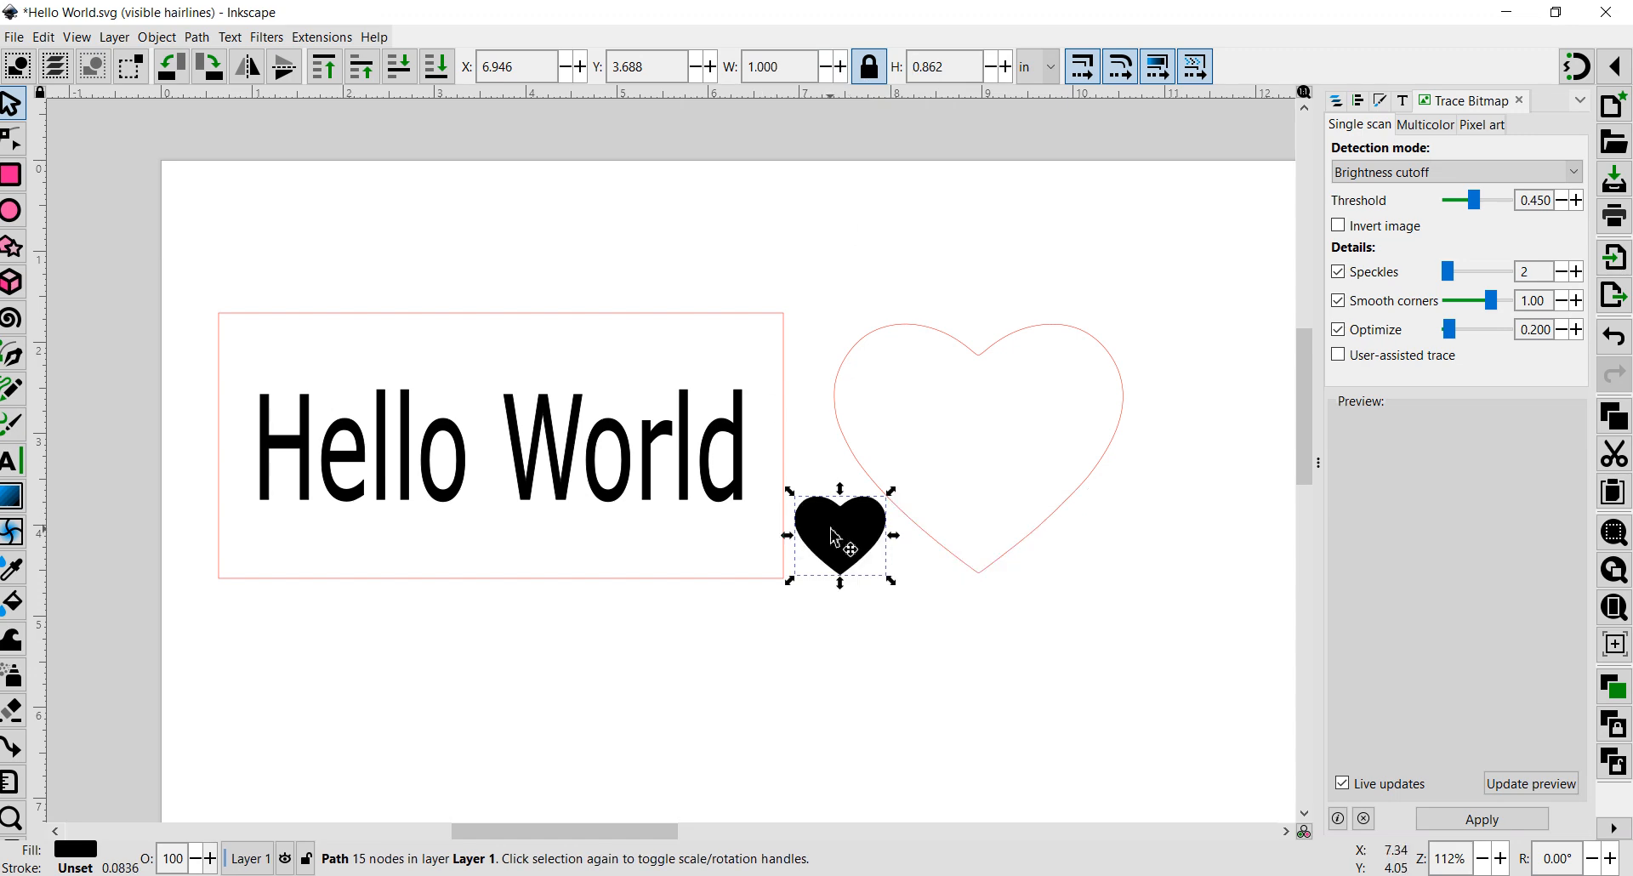
drag(838, 533, 985, 431)
click(1108, 546)
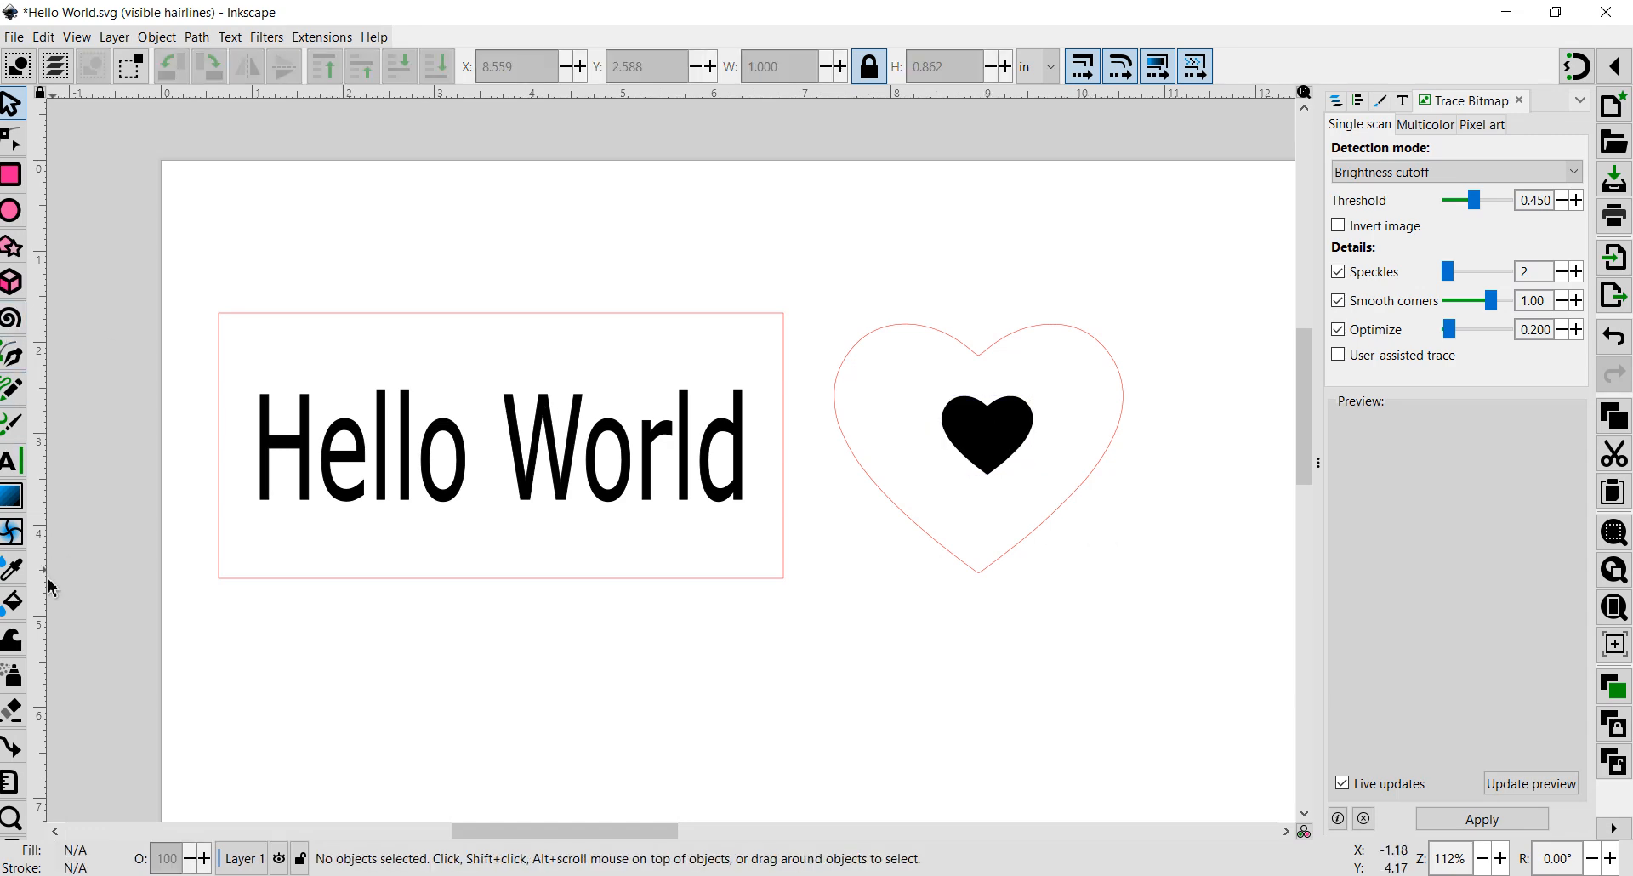
Copy and paste the Hello World text, and place the copy in the empty area below the box and heart outline.
click(270, 455)
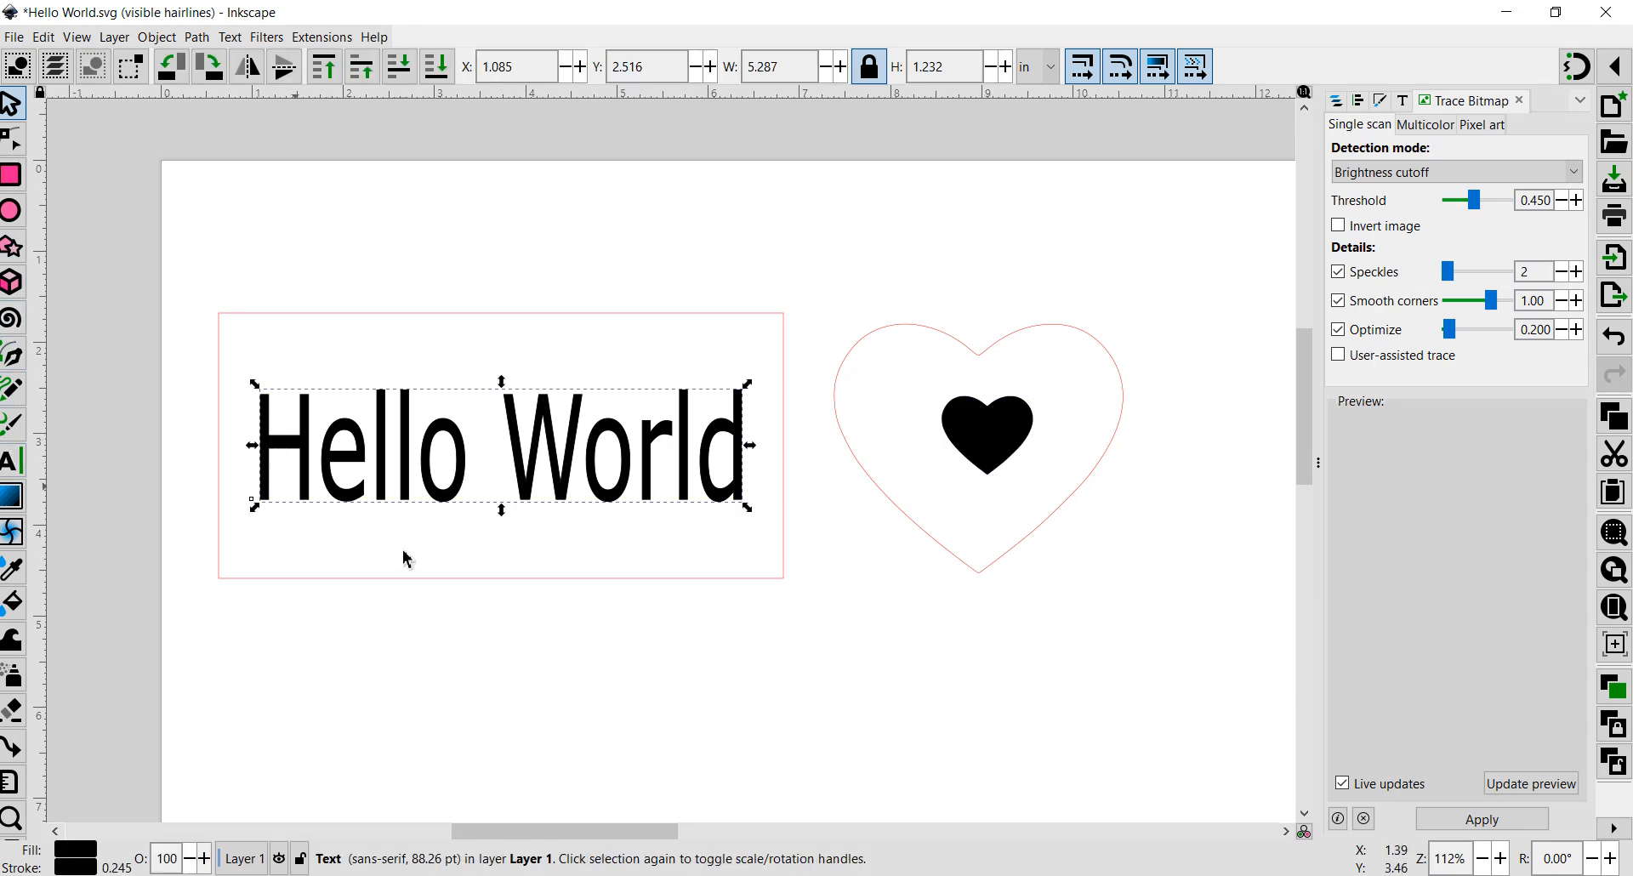
key(ctrl+c)
key(ctrl+v)
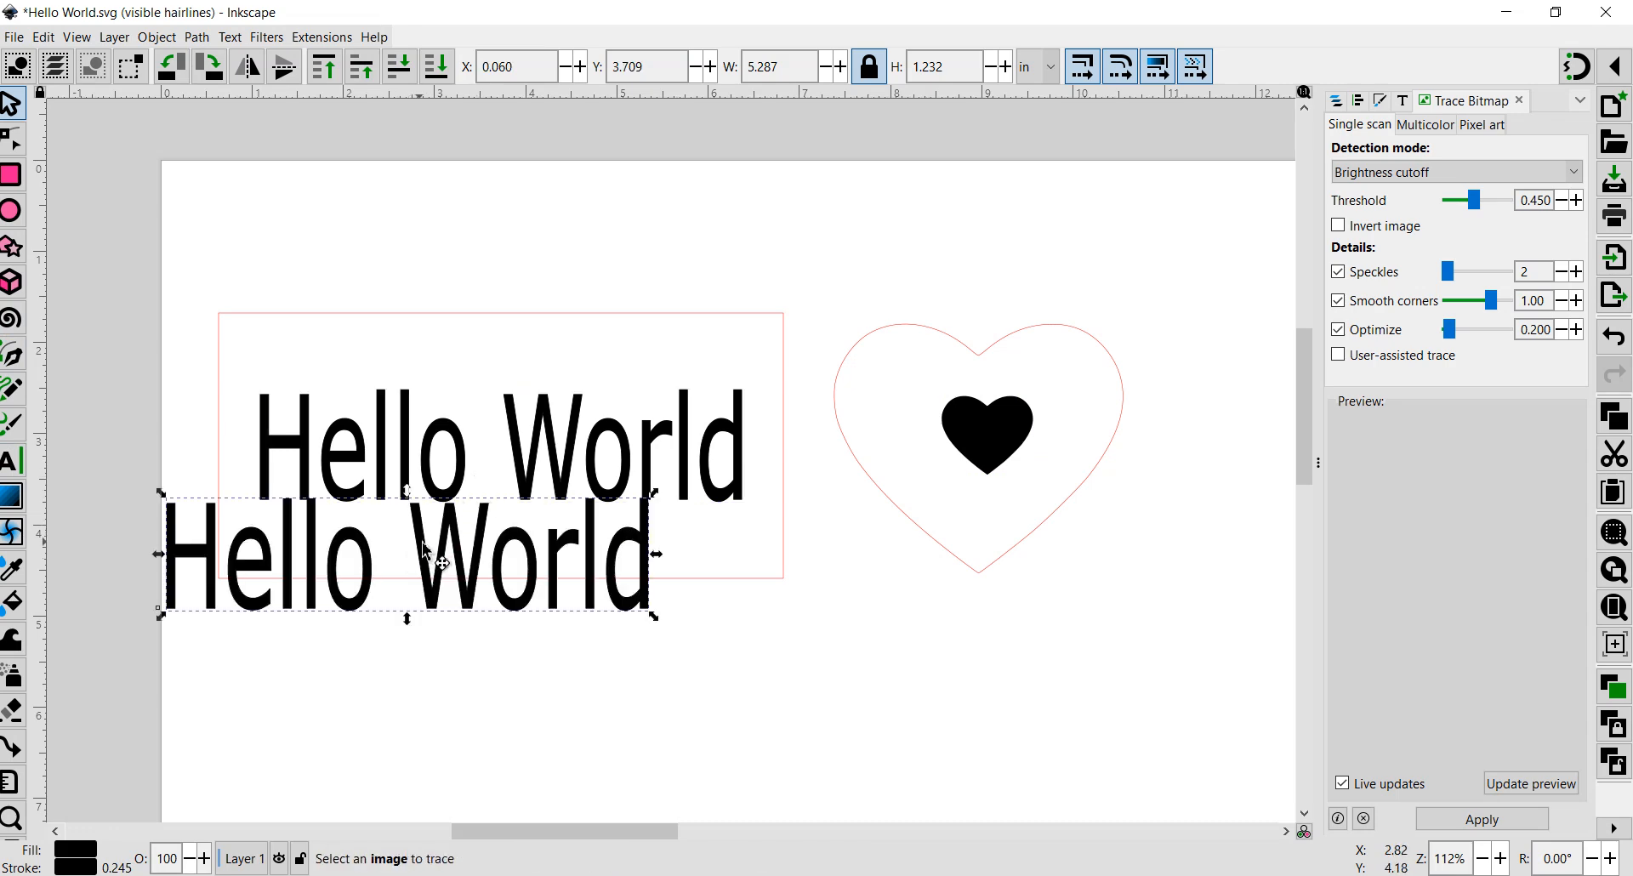
drag(422, 542, 717, 656)
Replace the copied text's wording with "Woodwork".
double_click(586, 678)
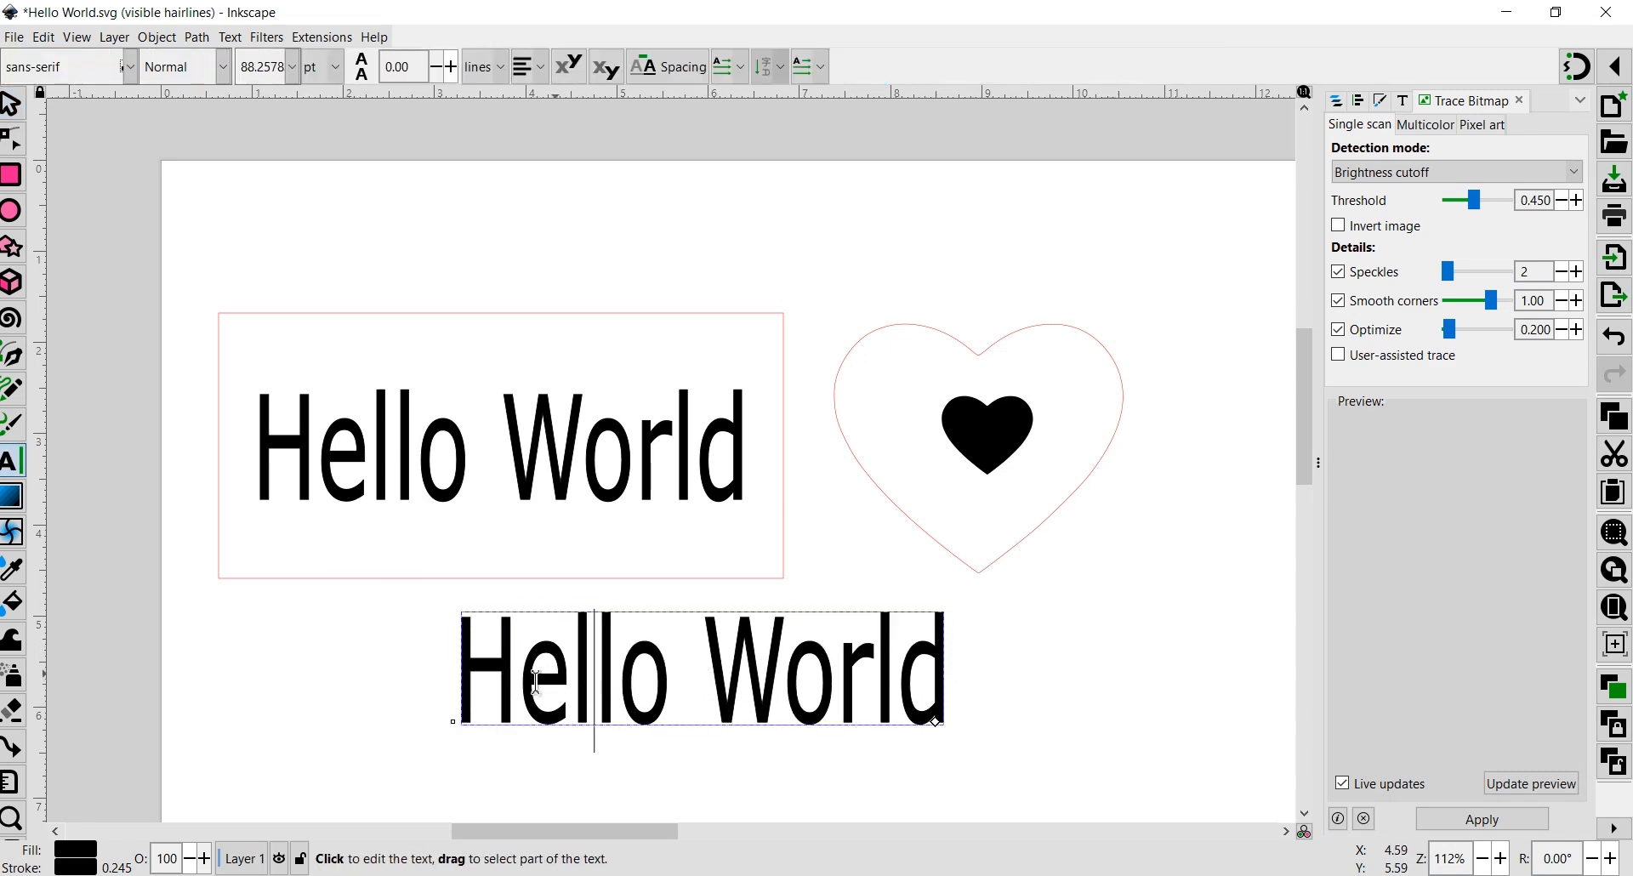
drag(464, 680, 945, 685)
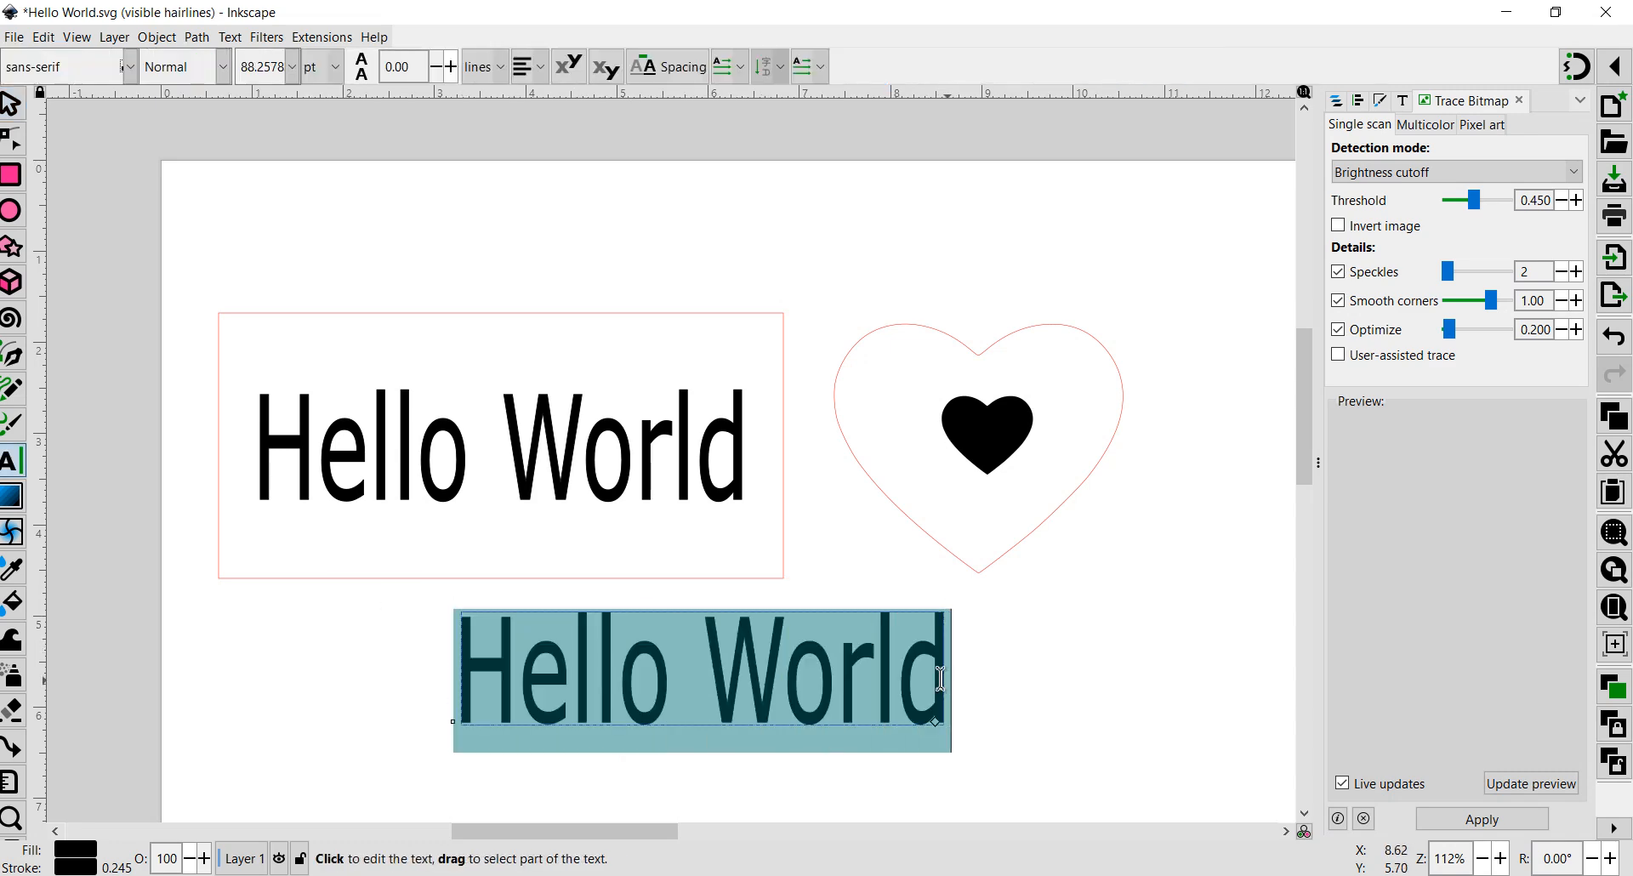
text(Woodw)
text(ork)
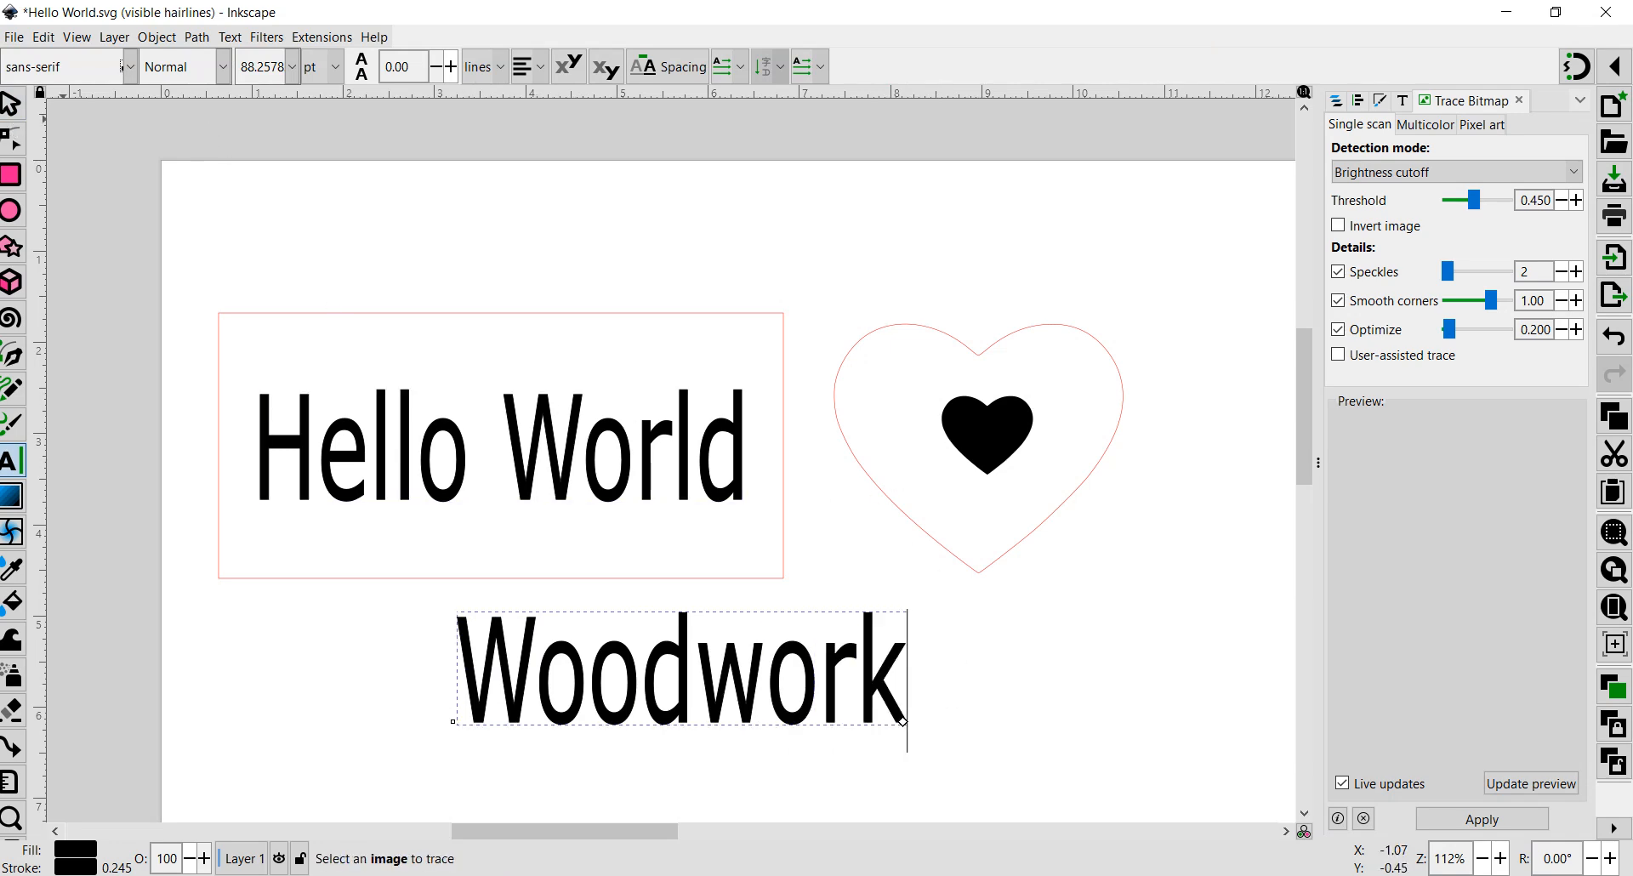
Scale the Woodwork text proportionally to 0.5 in high and place it under the small black heart at about X 7.9, Y 3.4 in.
click(12, 103)
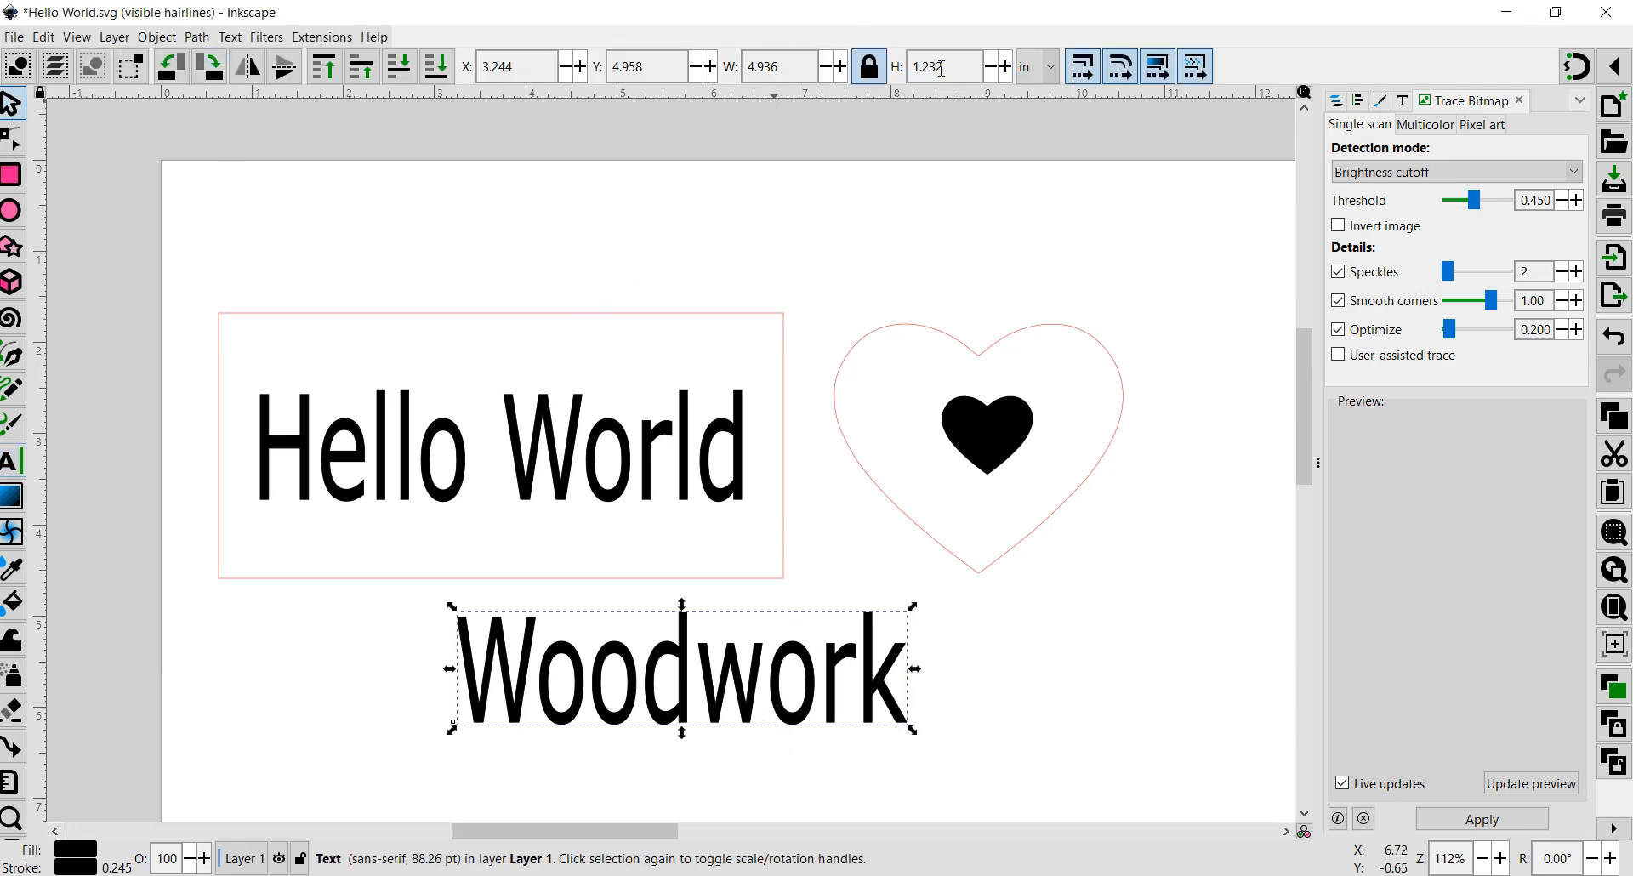
drag(968, 72, 859, 70)
text(0.5)
key(Return)
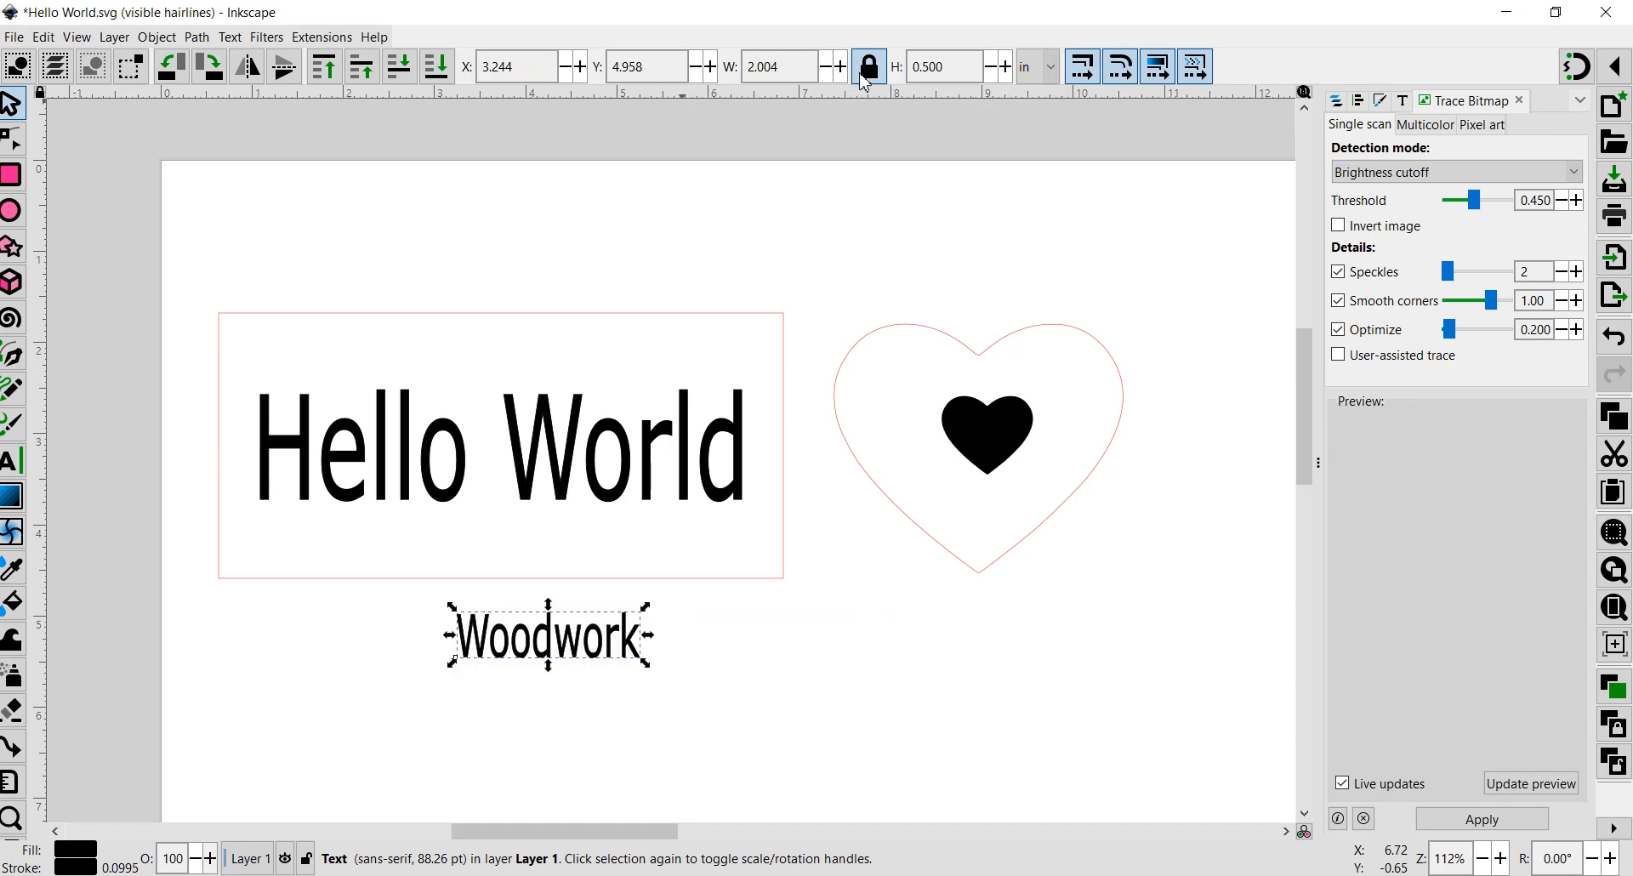
drag(580, 657, 1010, 516)
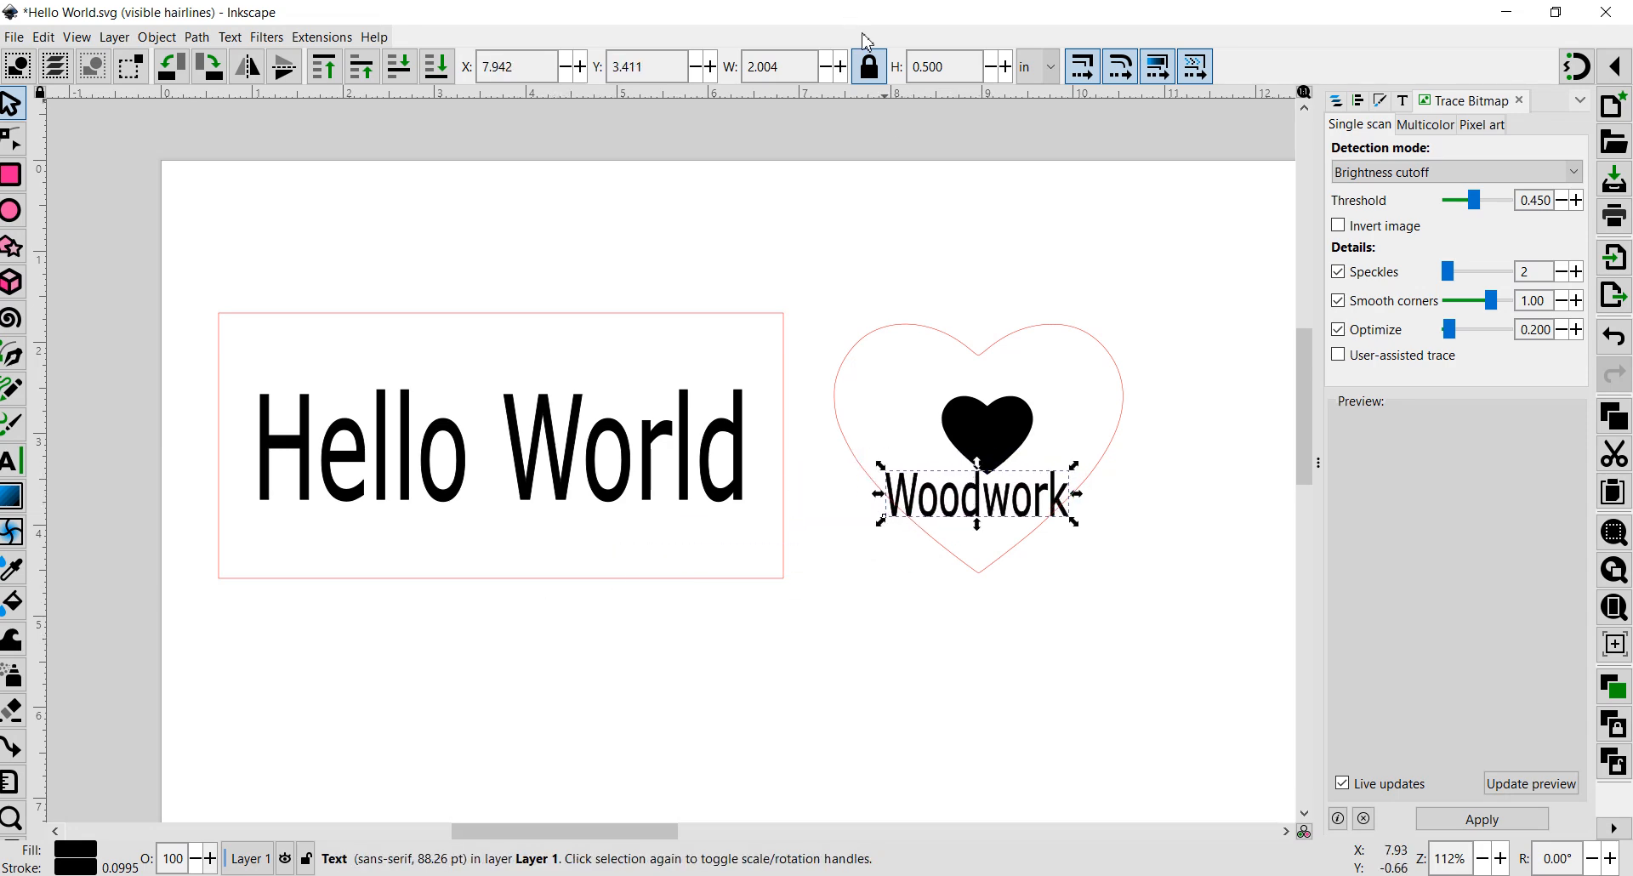
Scale the Woodwork text proportionally to 0.3 in high and place it under the small black heart at about X 8.36, Y 3.56 in.
click(962, 70)
text(0.3)
key(Return)
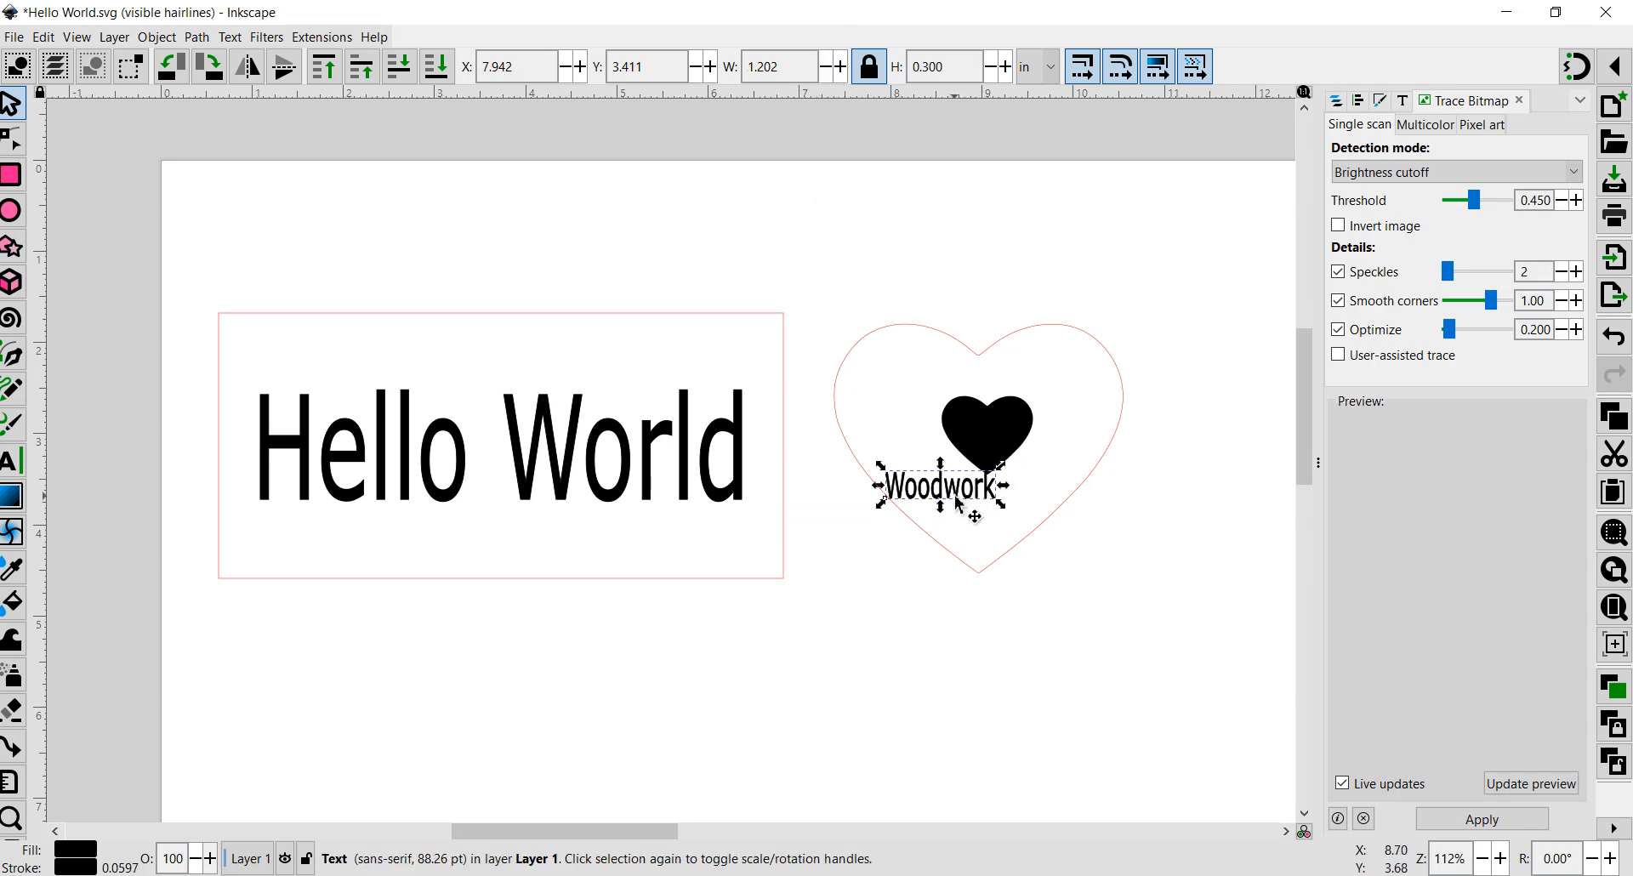
drag(979, 509, 1020, 524)
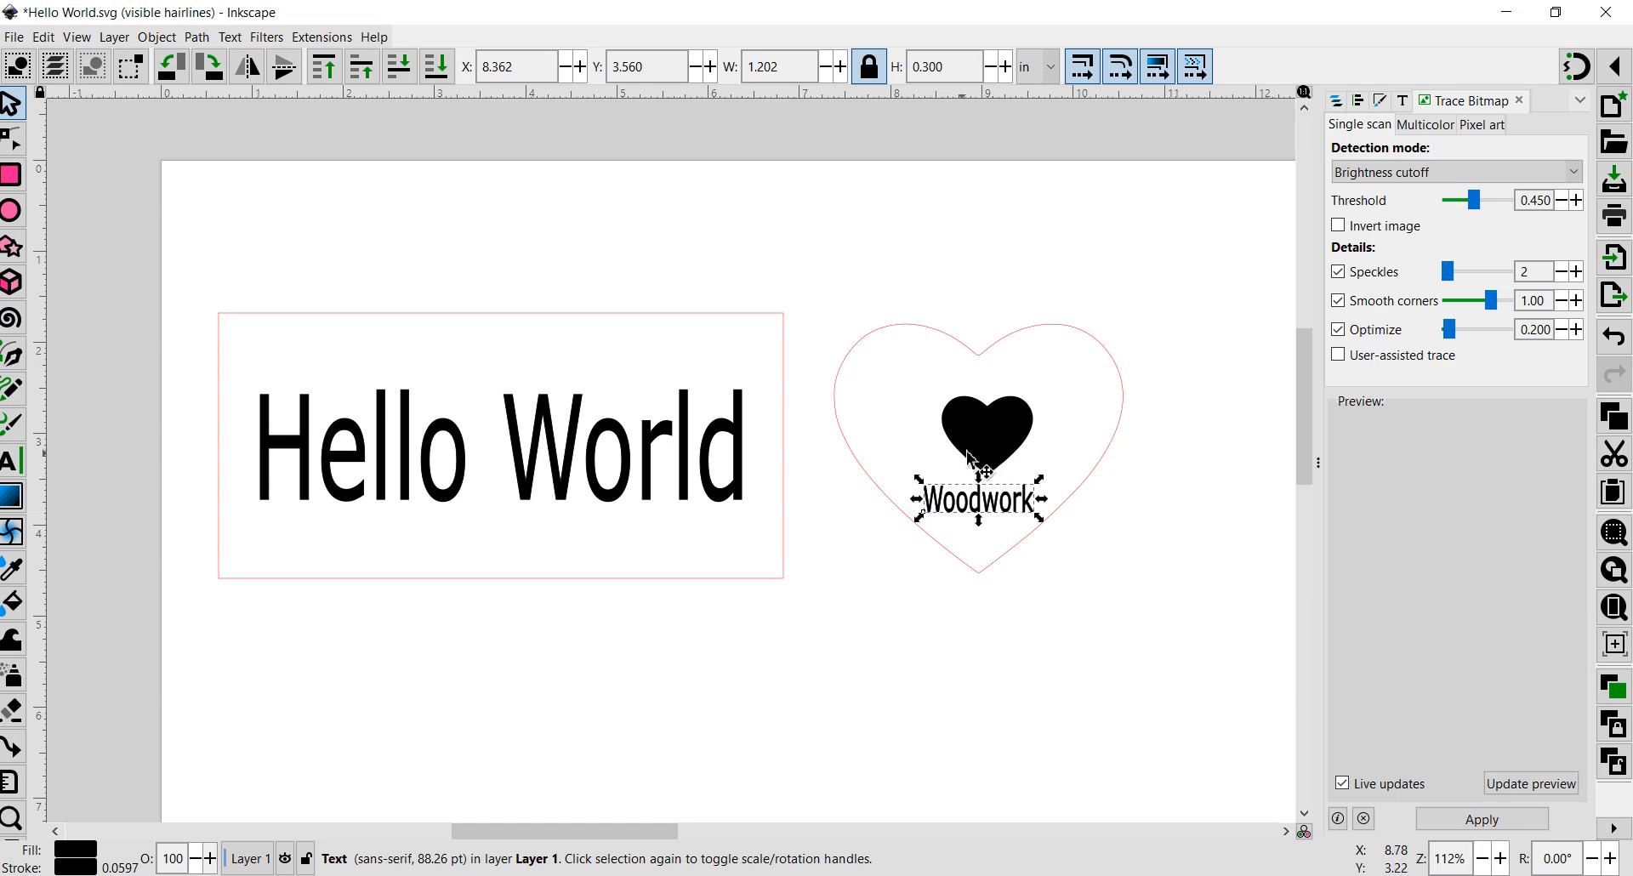
Scale the small black heart proportionally to 0.75 in high.
click(941, 419)
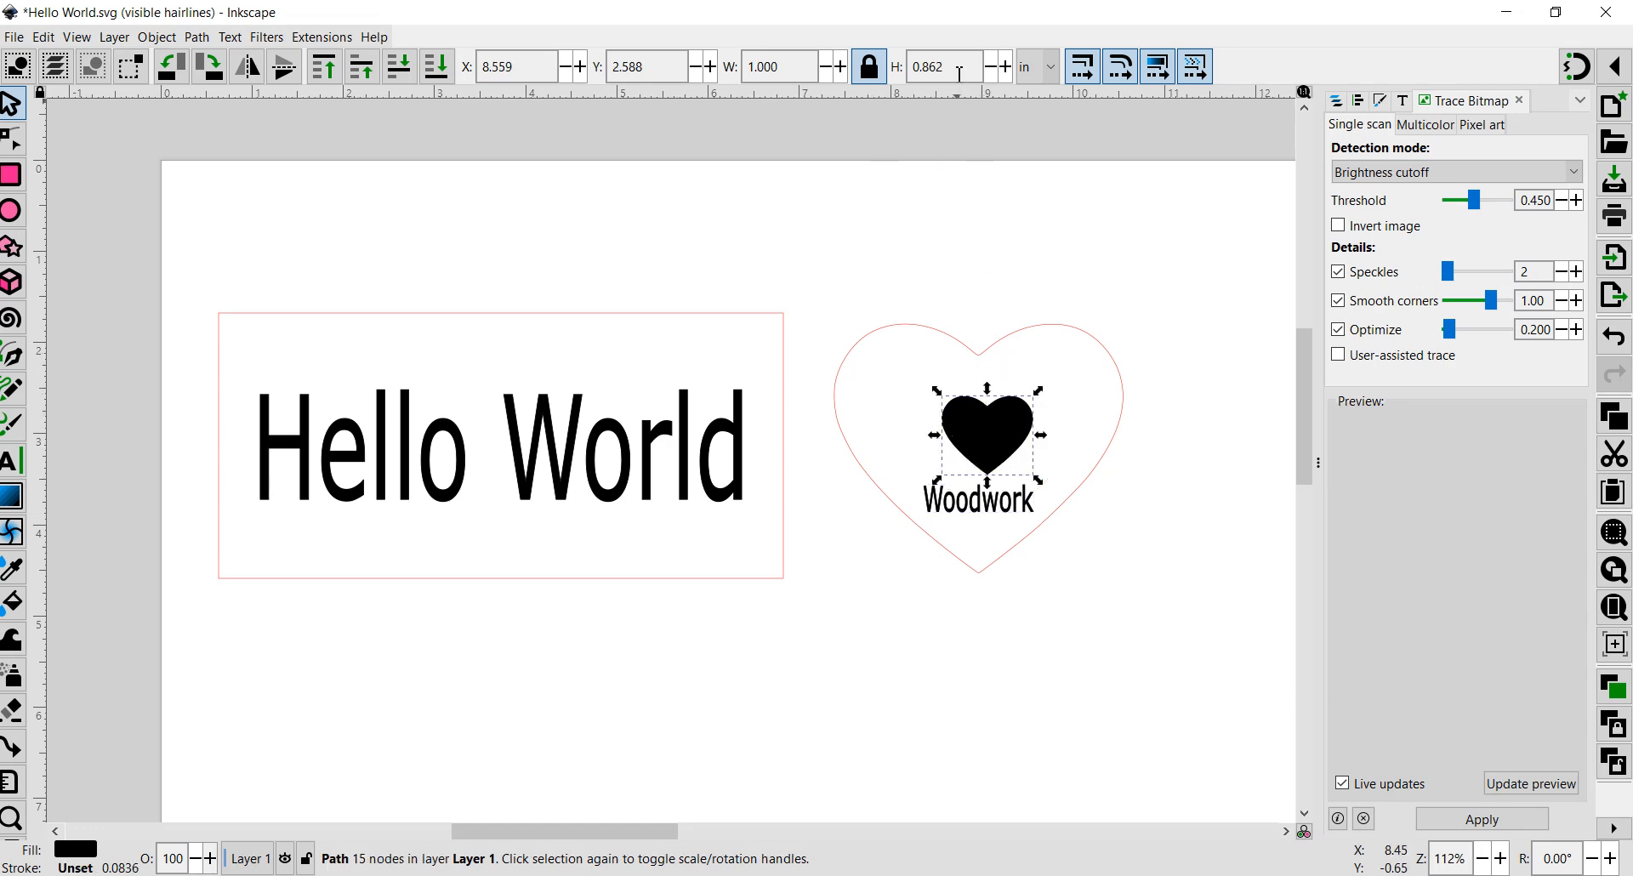
click(951, 65)
text(.75)
key(Return)
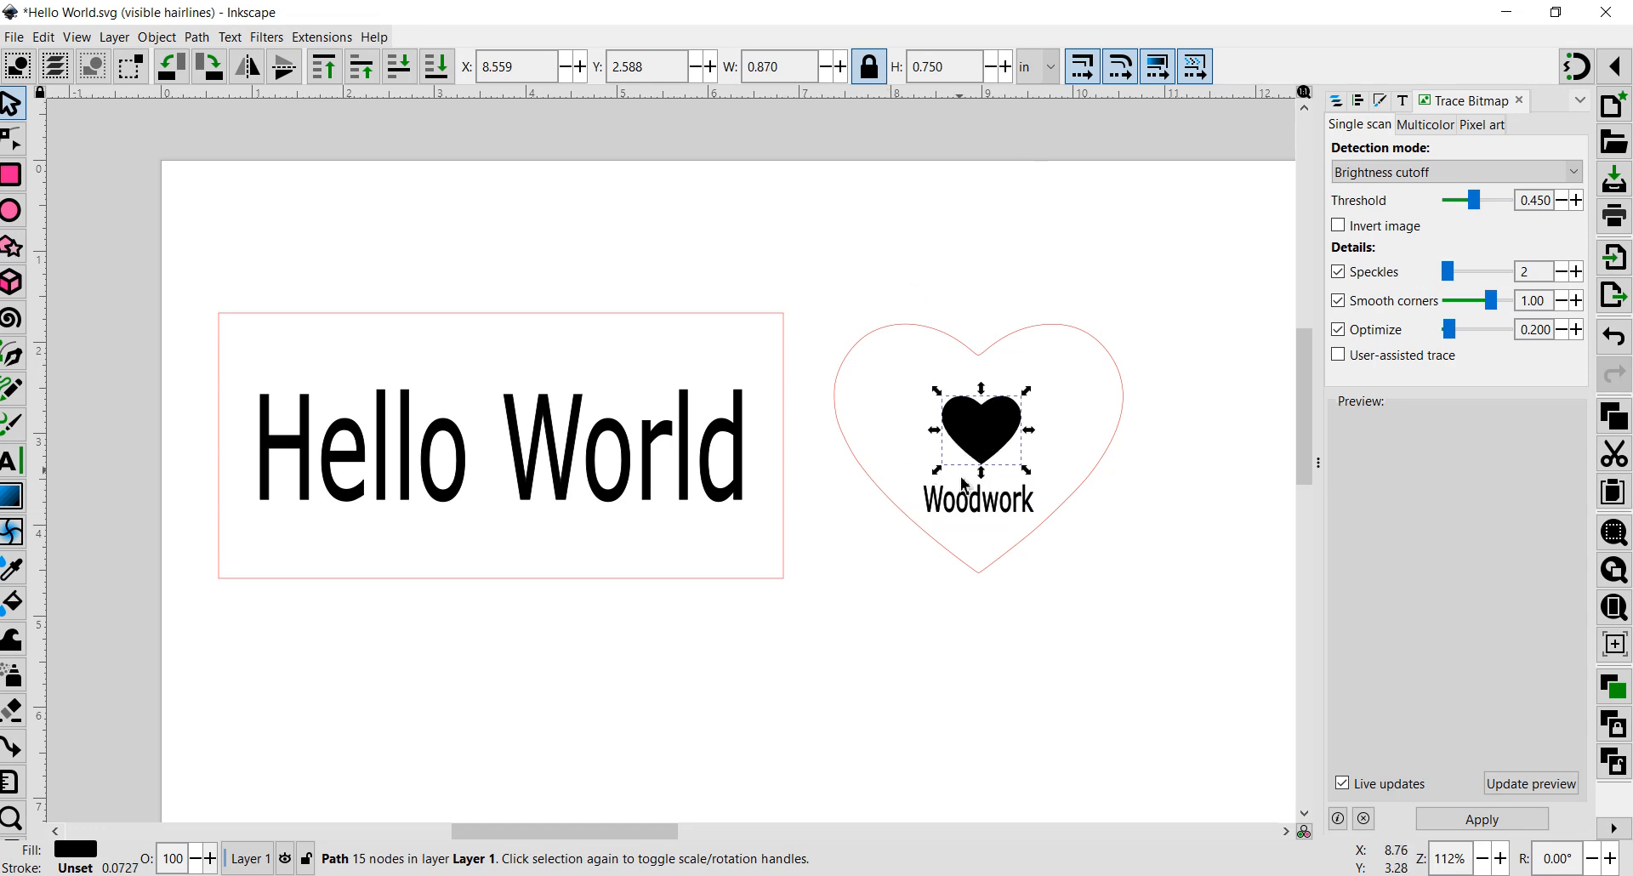
click(1173, 564)
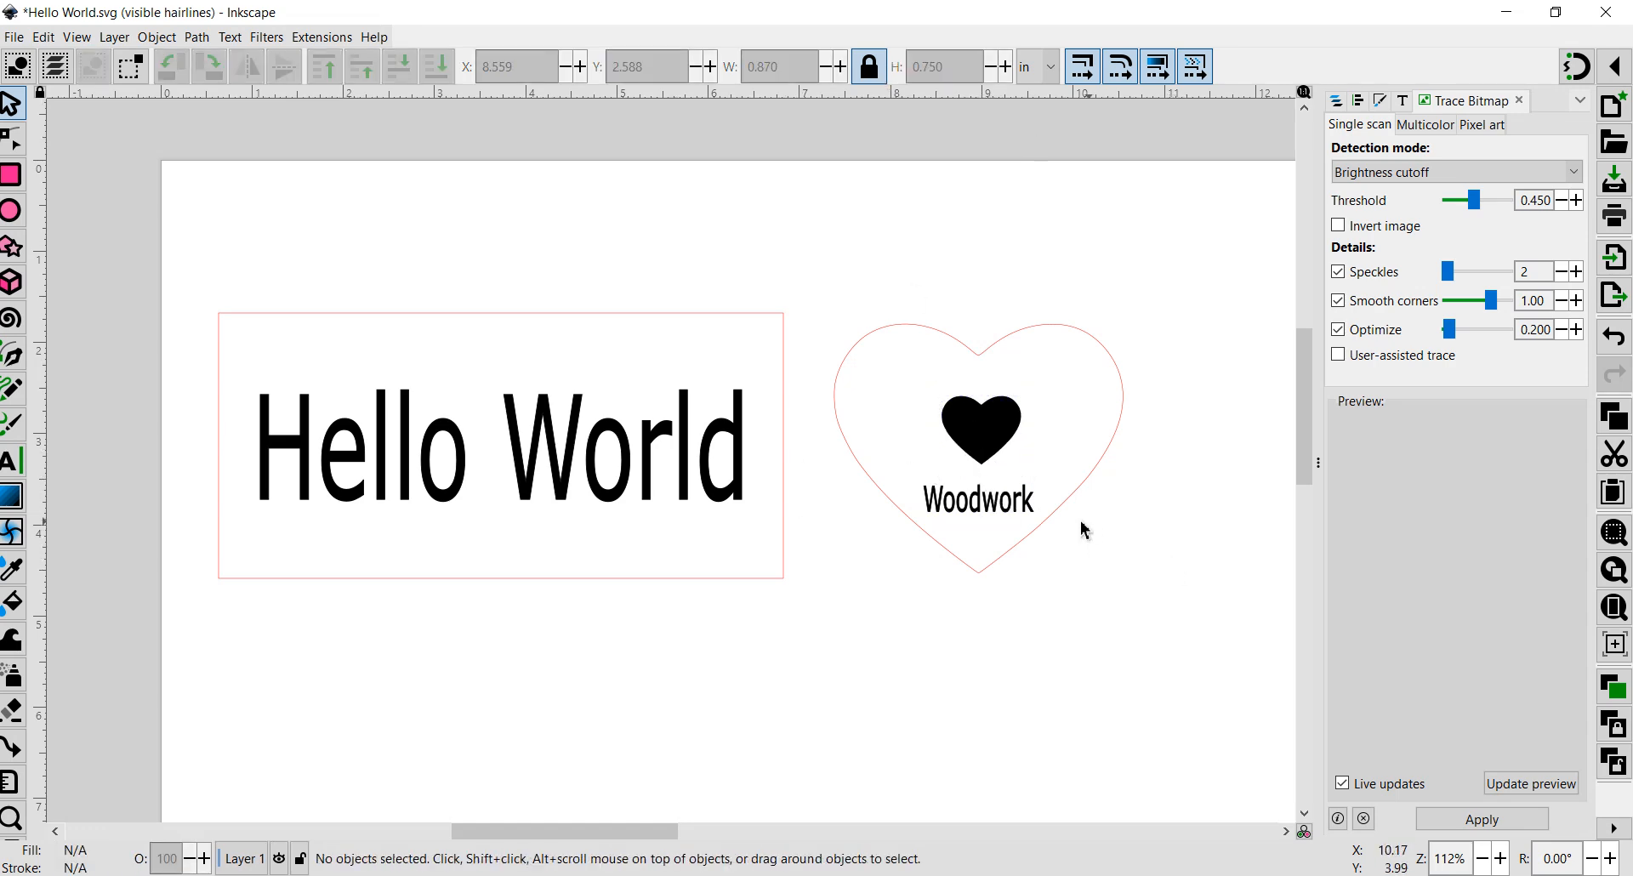
Copy and paste the Woodwork text, placing the copy just below the original at about X 8.8, Y 4.1 in.
click(990, 514)
key(ctrl+c)
key(ctrl+v)
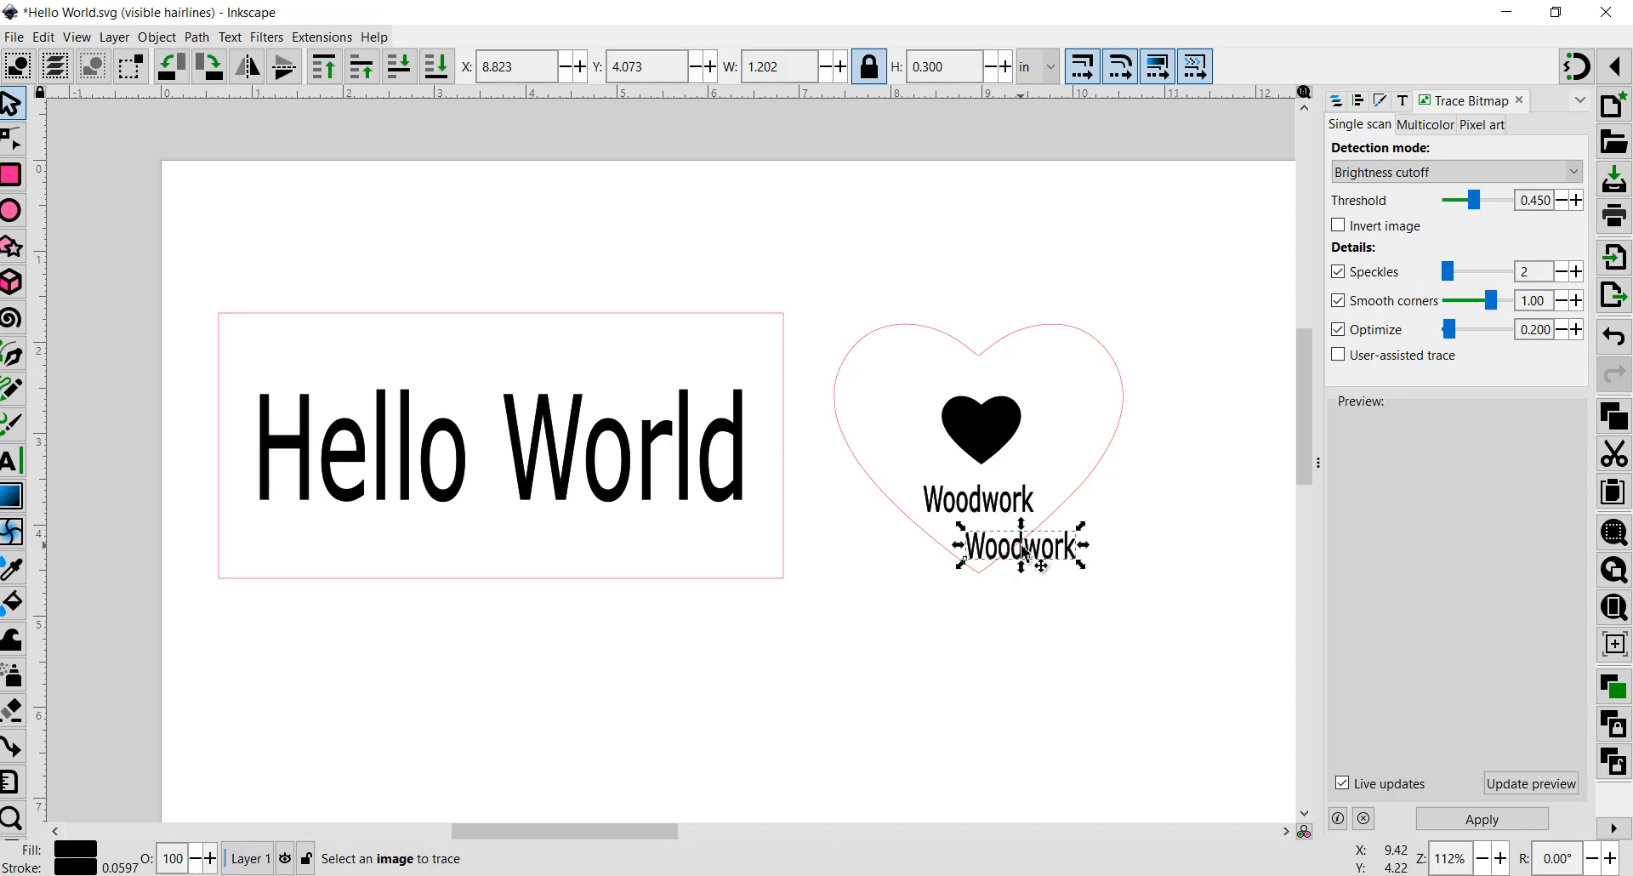
click(1007, 553)
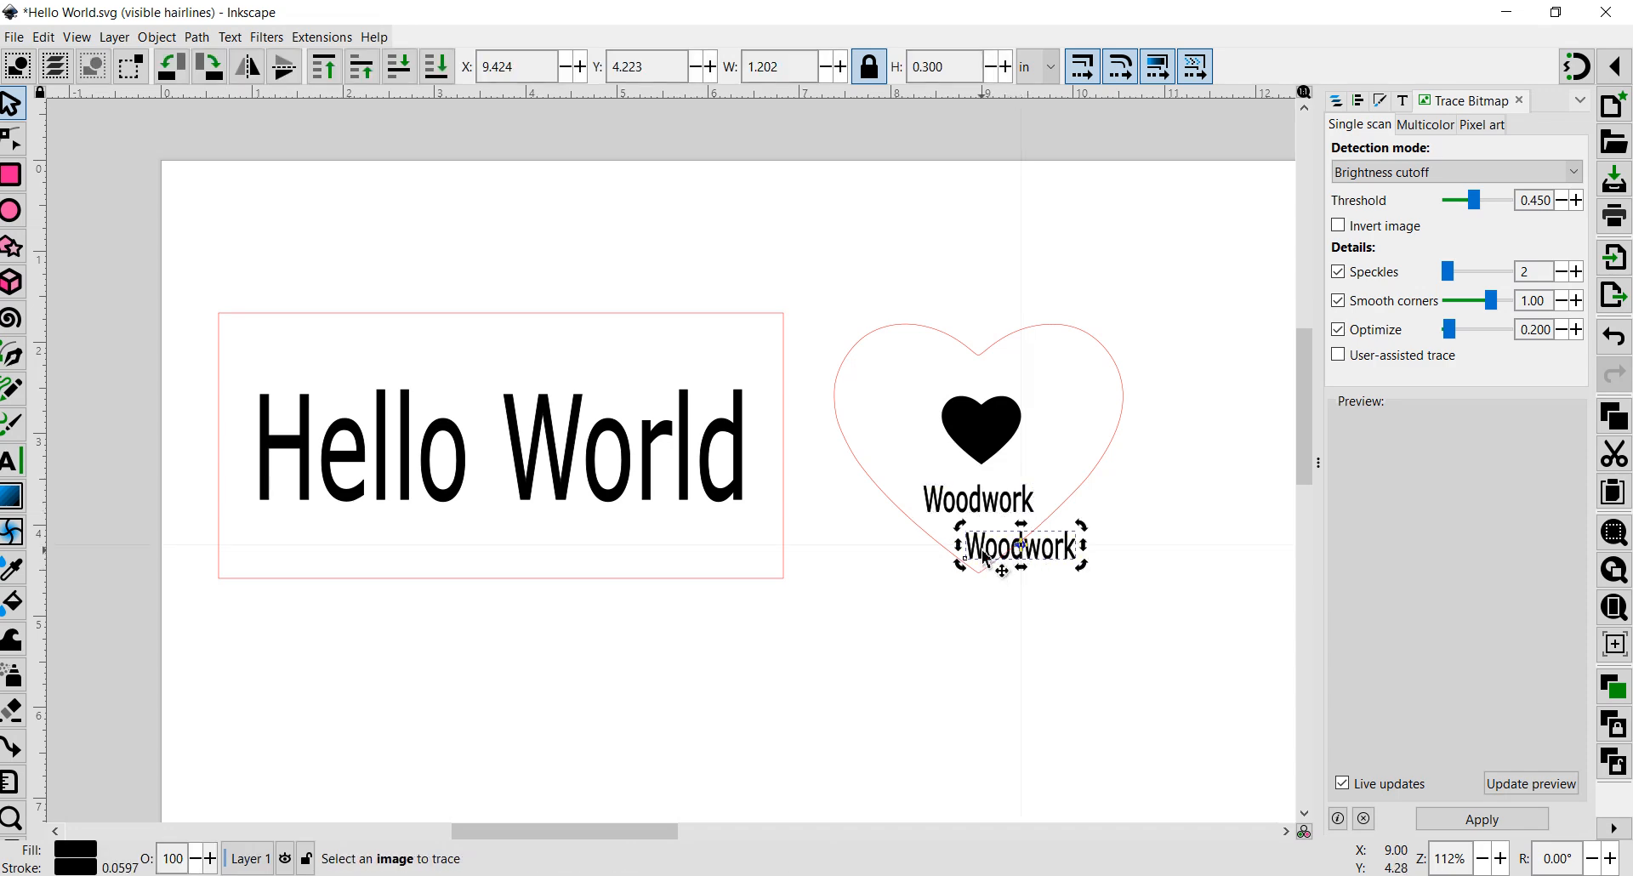
Replace the wording of the lower Woodwork copy with "I".
double_click(982, 554)
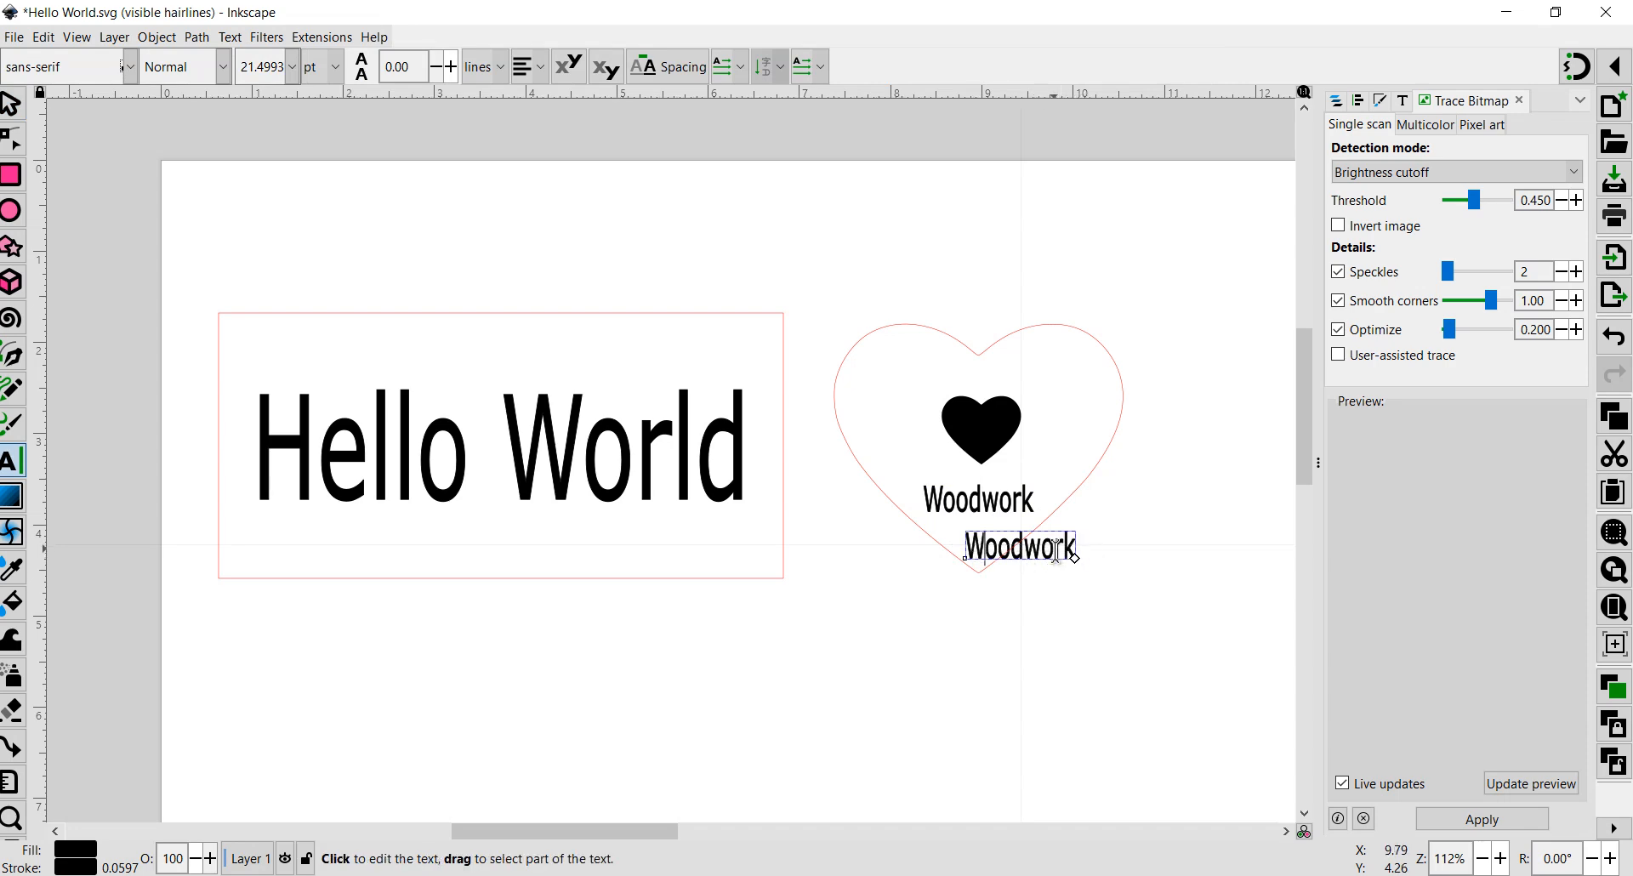
scroll(1081, 545, up, 3)
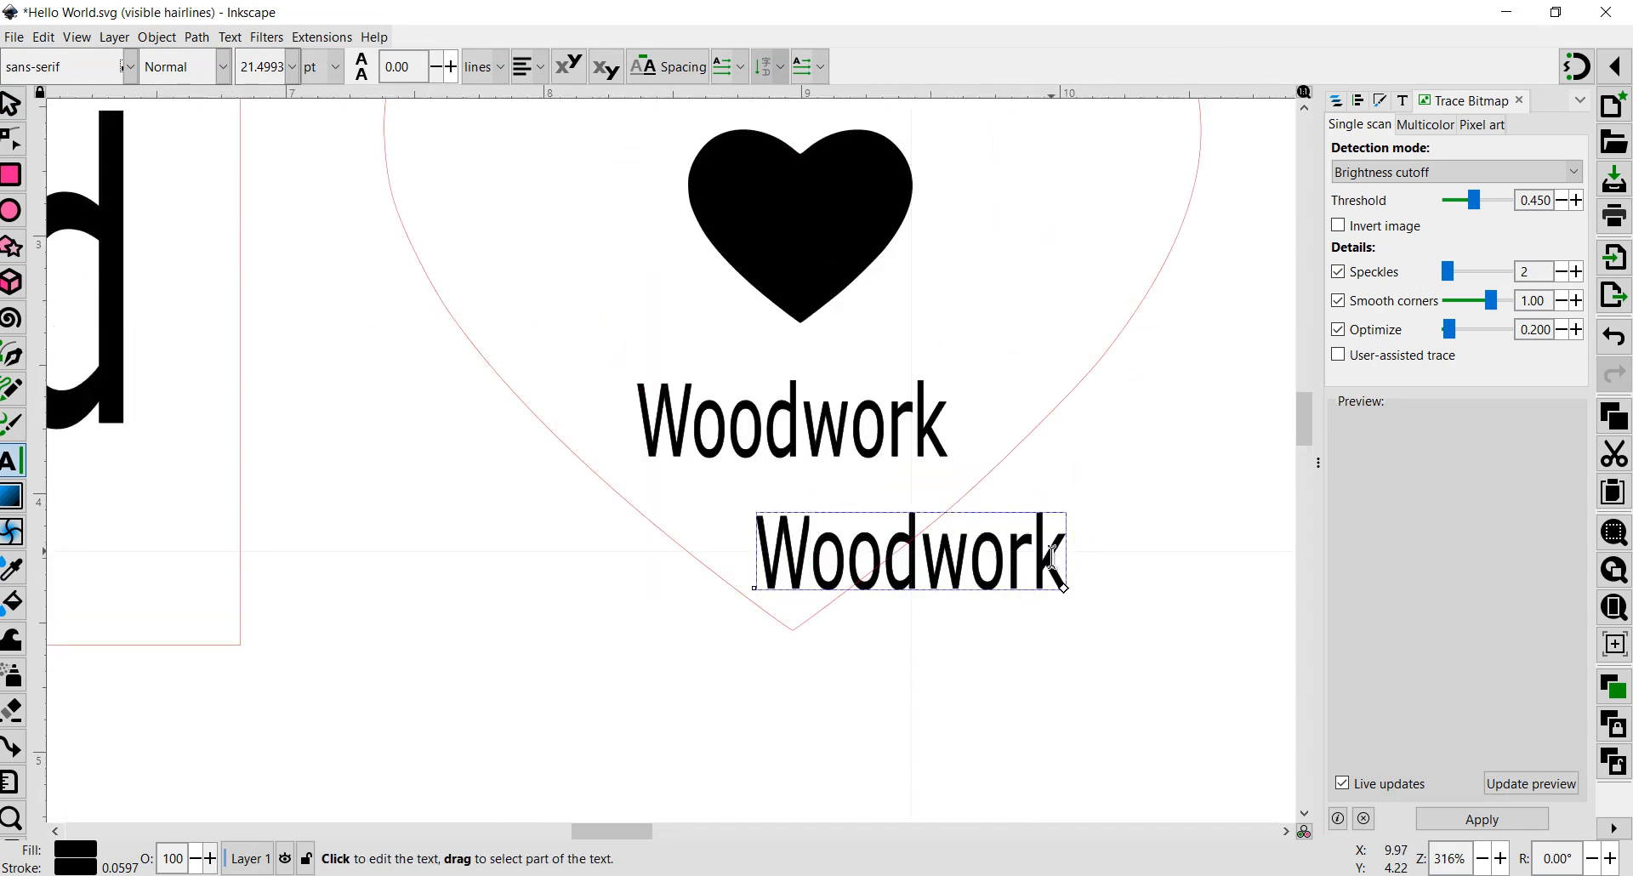
key(shift+Left)
key(shift+Left)
key(shift+Left)
key(shift+Left)
key(shift+Left)
key(shift+Left)
key(shift+Left)
key(shift+Left)
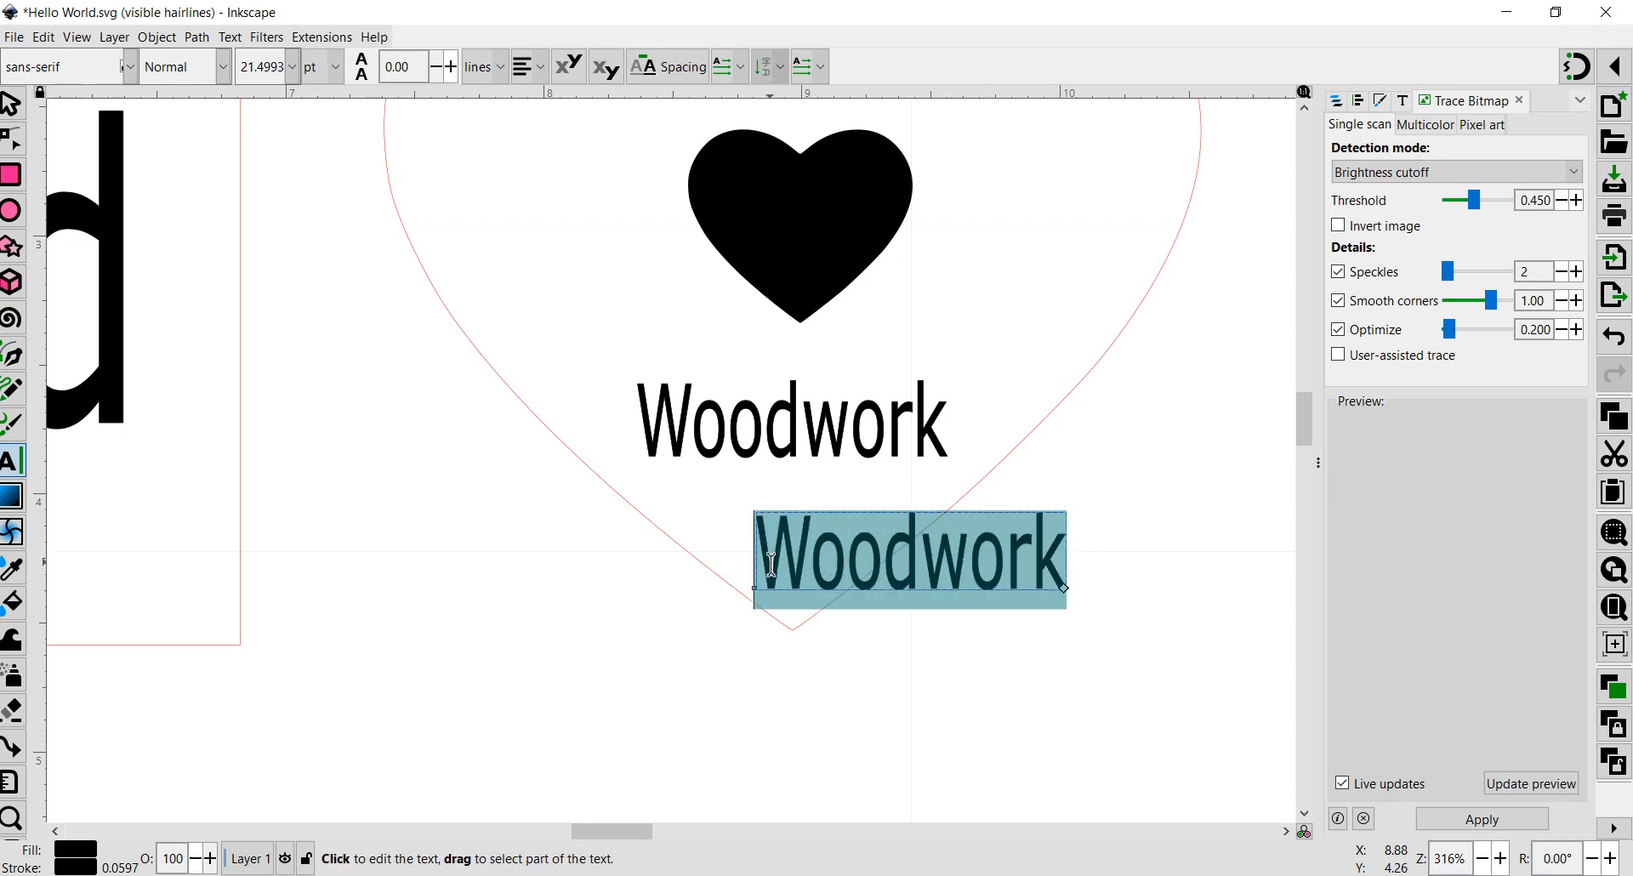
key(BackSpace)
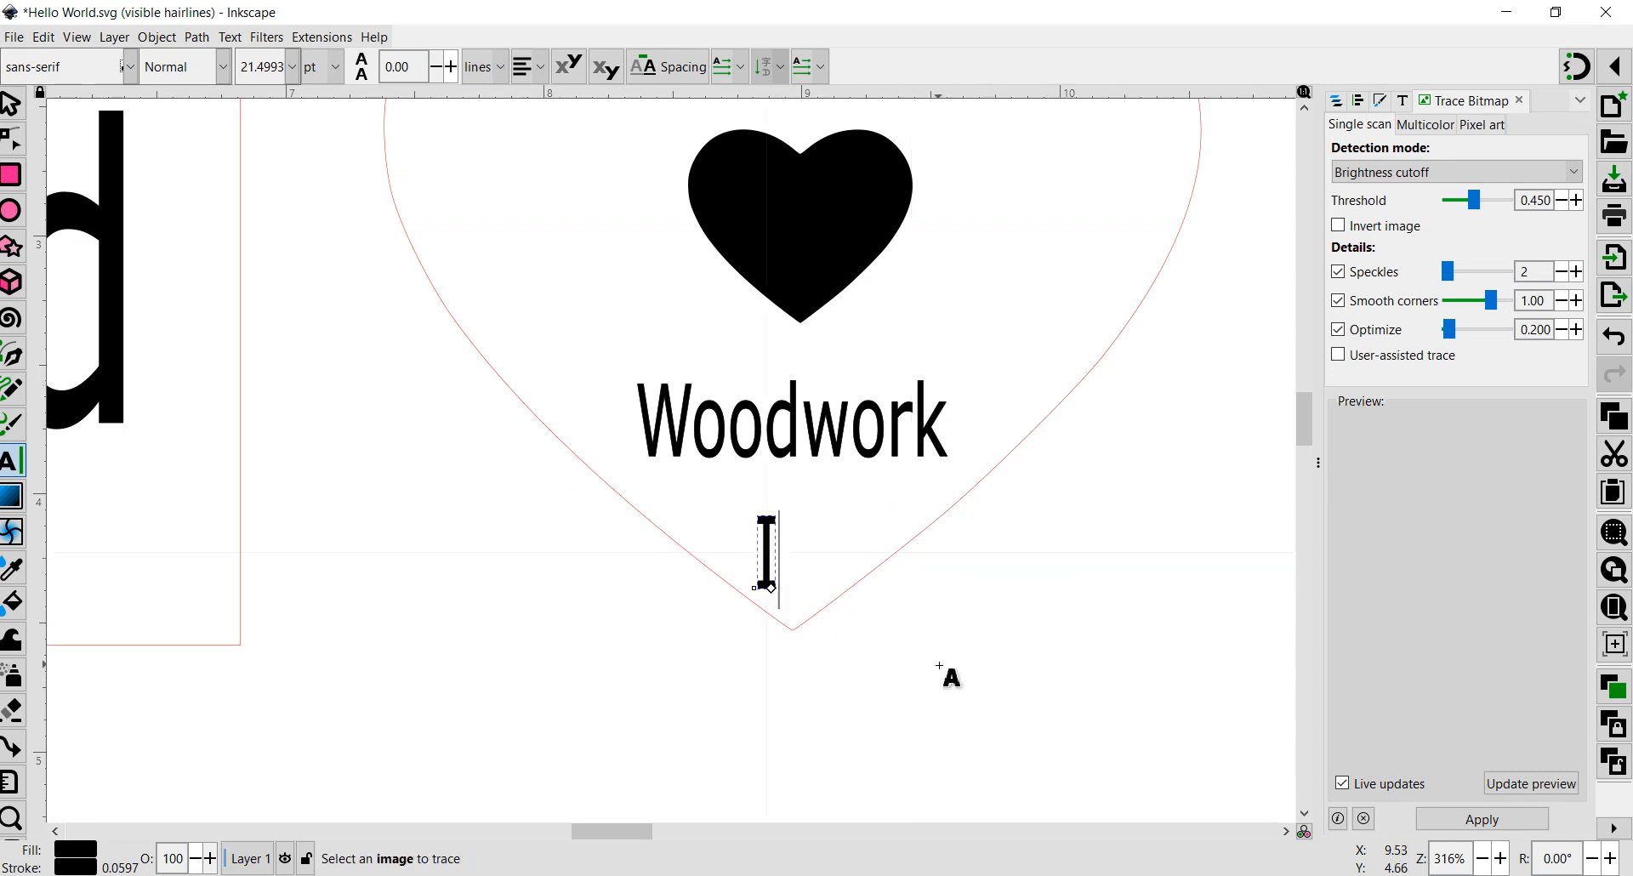
Move the letter I beside the small black heart at about X 8.3, Y 2.7 in, and shift the heart to about X 8.7, Y 2.7 in.
click(12, 103)
scroll(575, 467, up, 5)
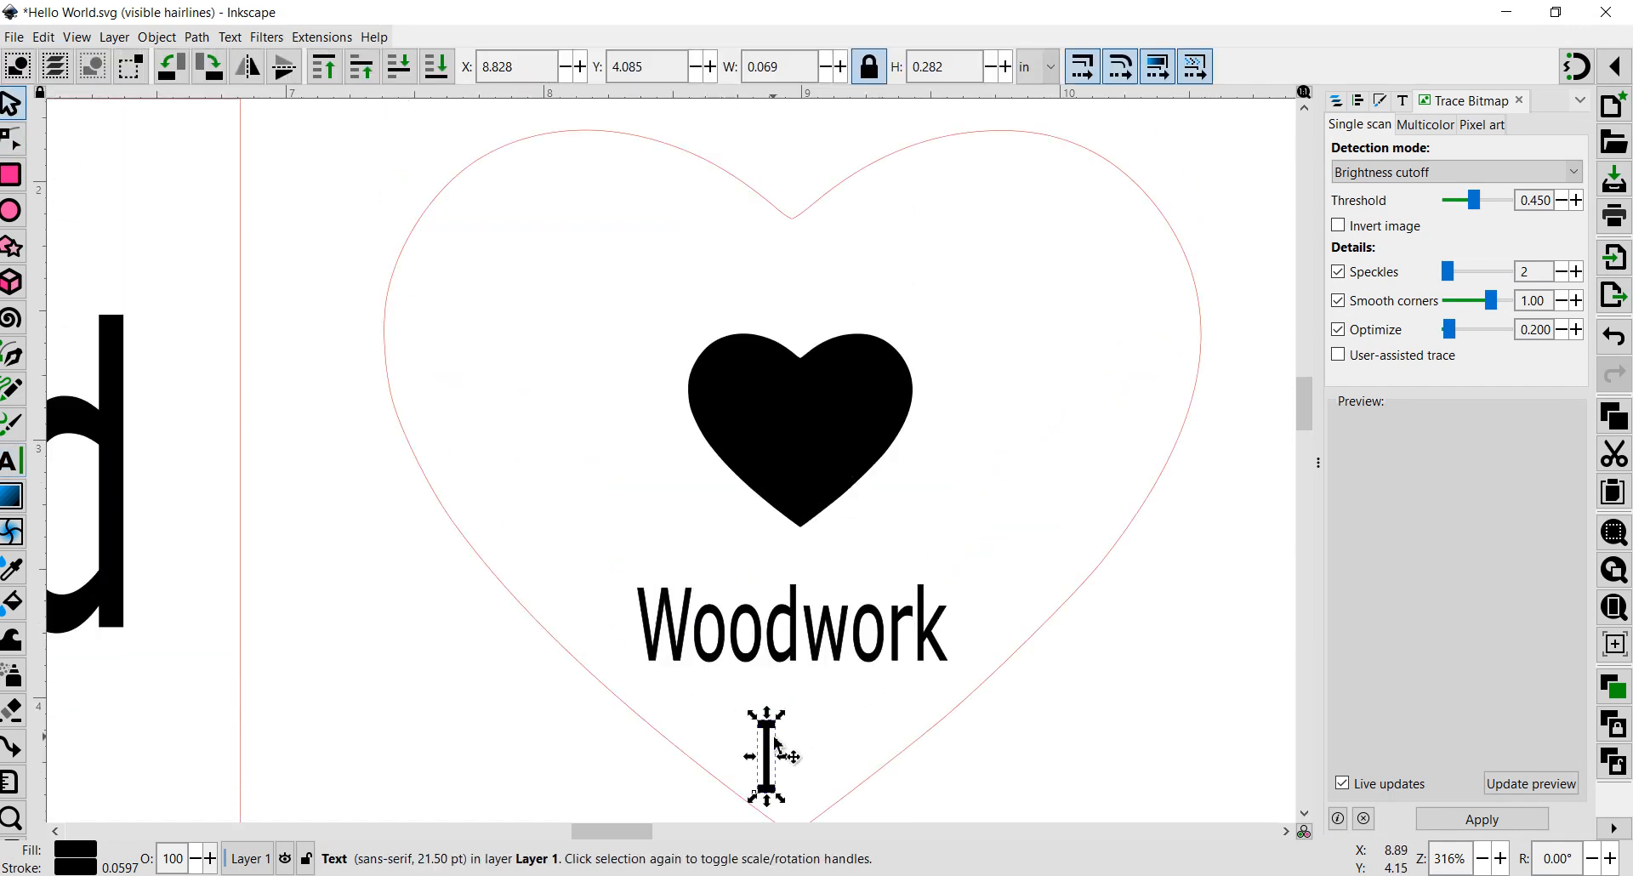
drag(757, 719, 614, 349)
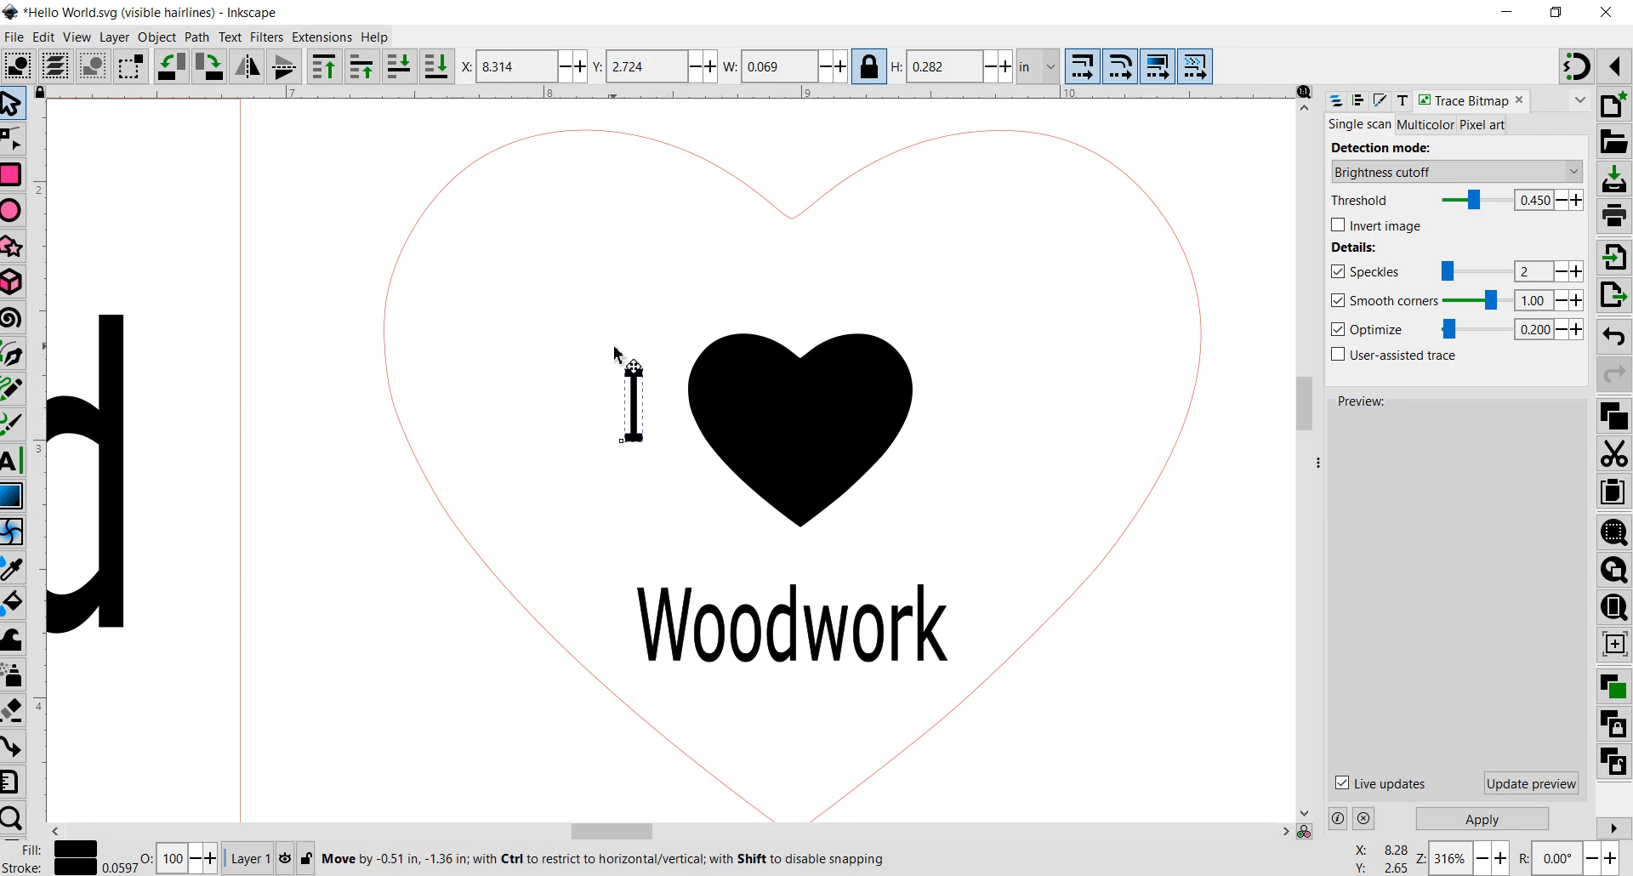
drag(777, 451, 821, 480)
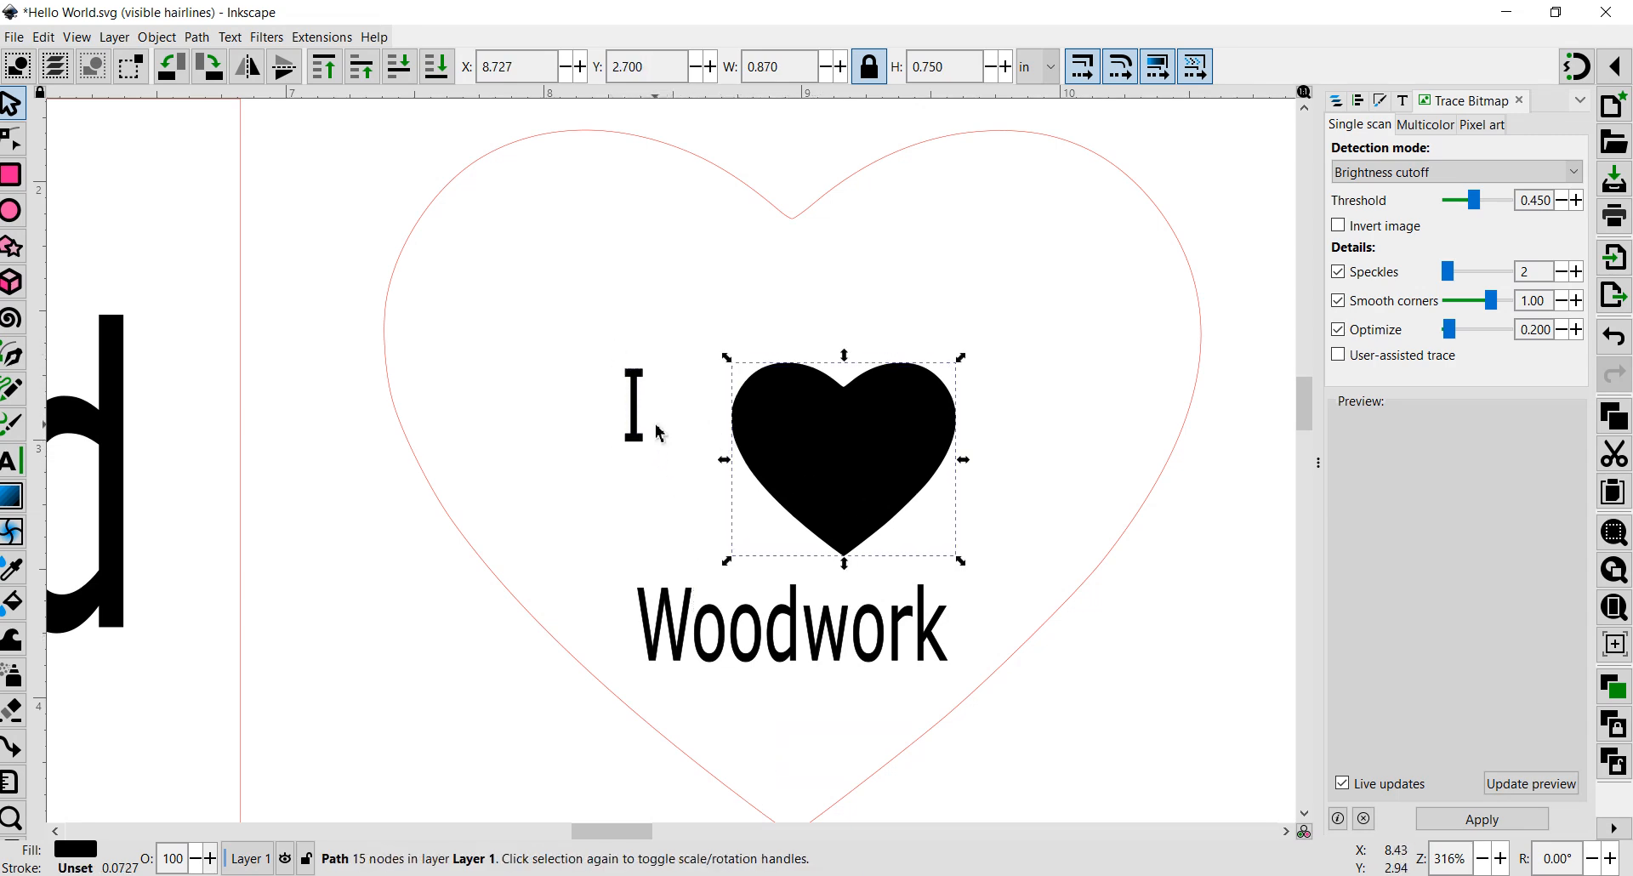
Enlarge the letter I proportionally to about 0.69 in high and place it beside the small black heart at about X 8.4, Y 2.7 in.
click(639, 374)
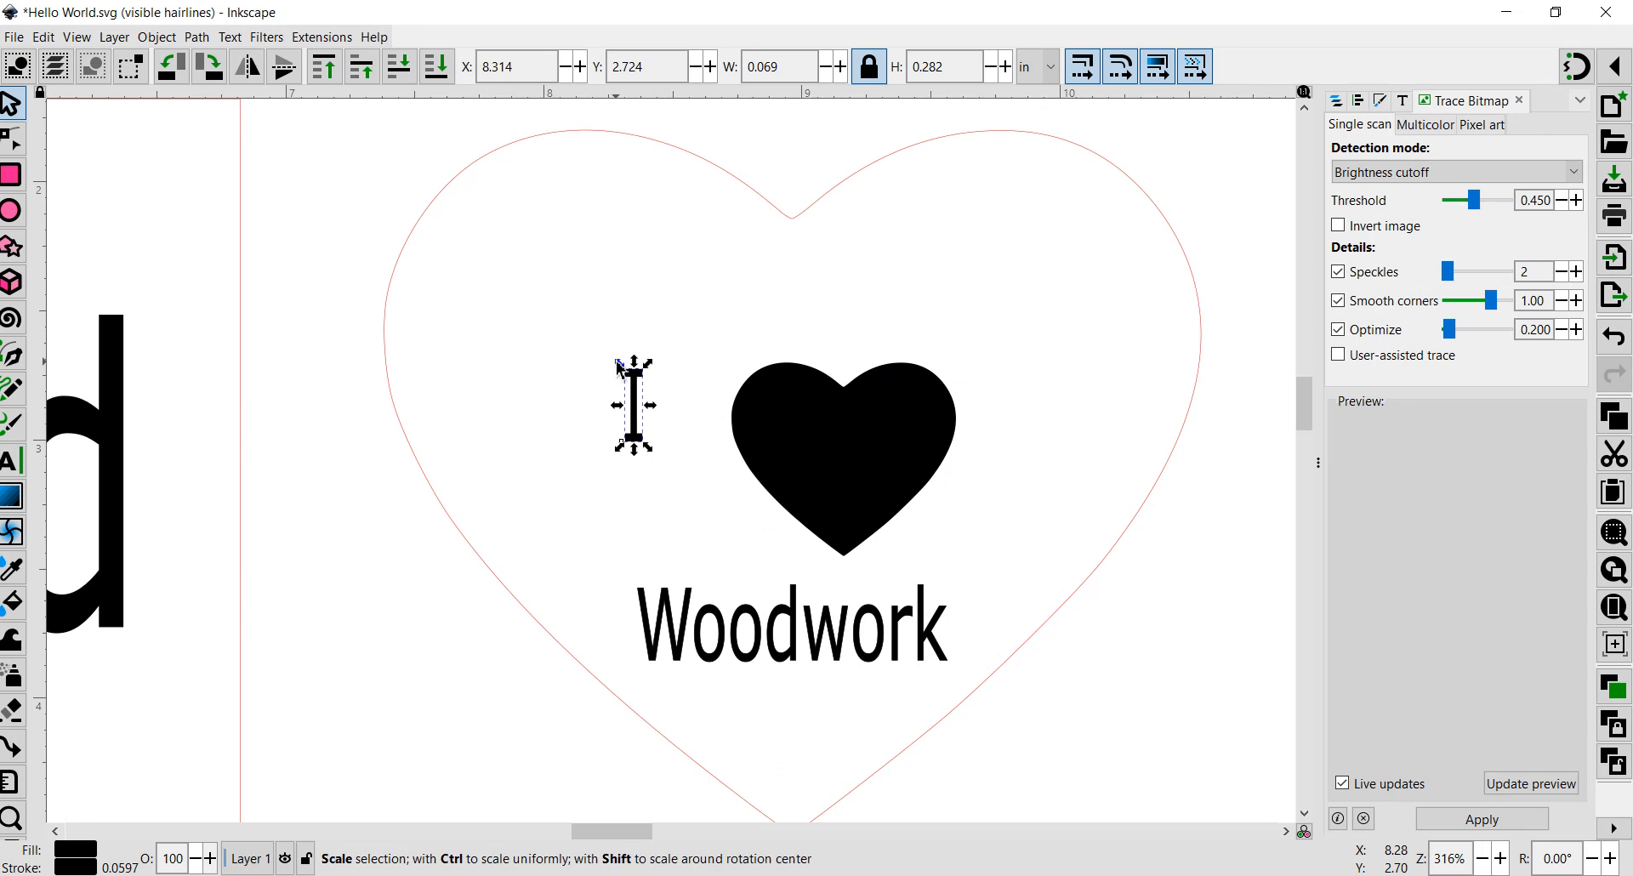
drag(618, 364, 522, 259)
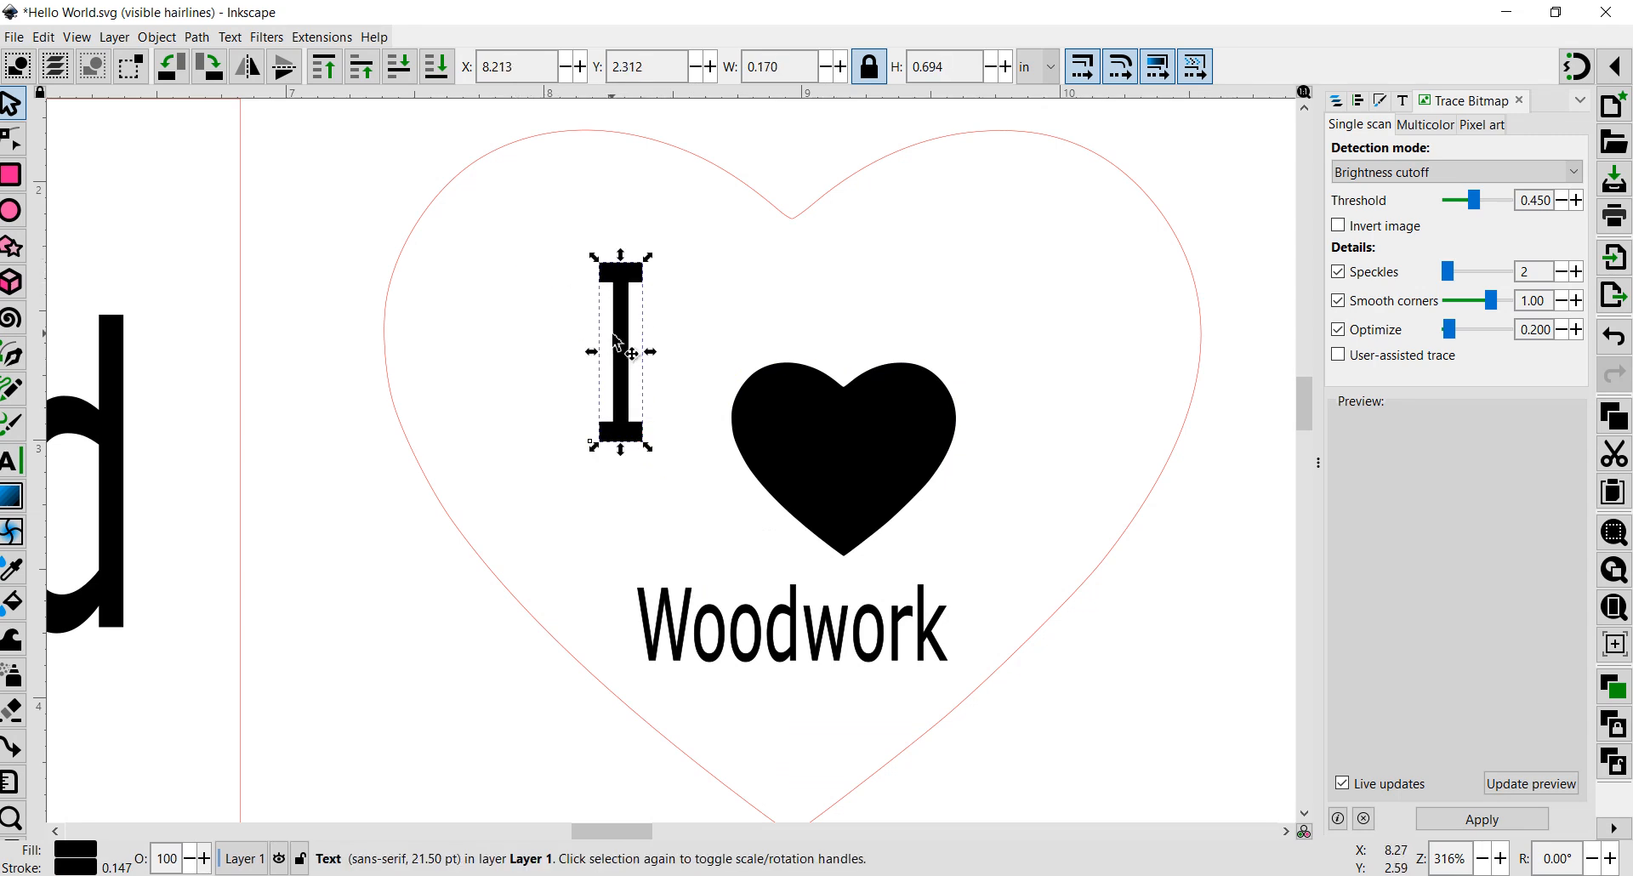
drag(625, 349, 676, 442)
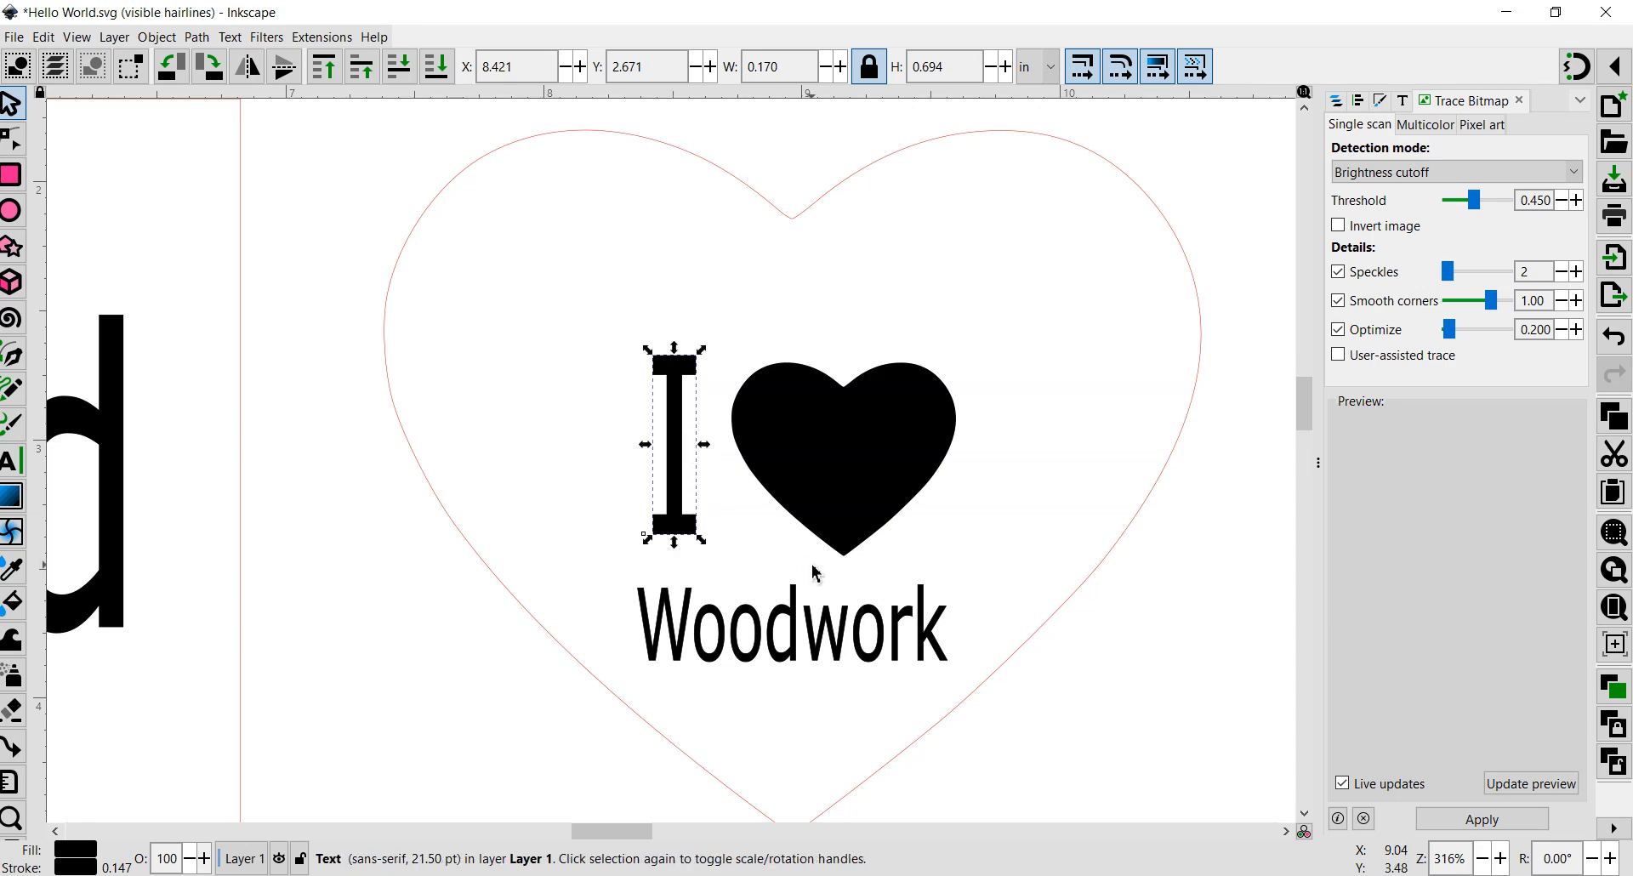
Draw a circle about 0.33 in wide and 0.35 in high inside the upper left lobe of the red heart outline.
click(13, 217)
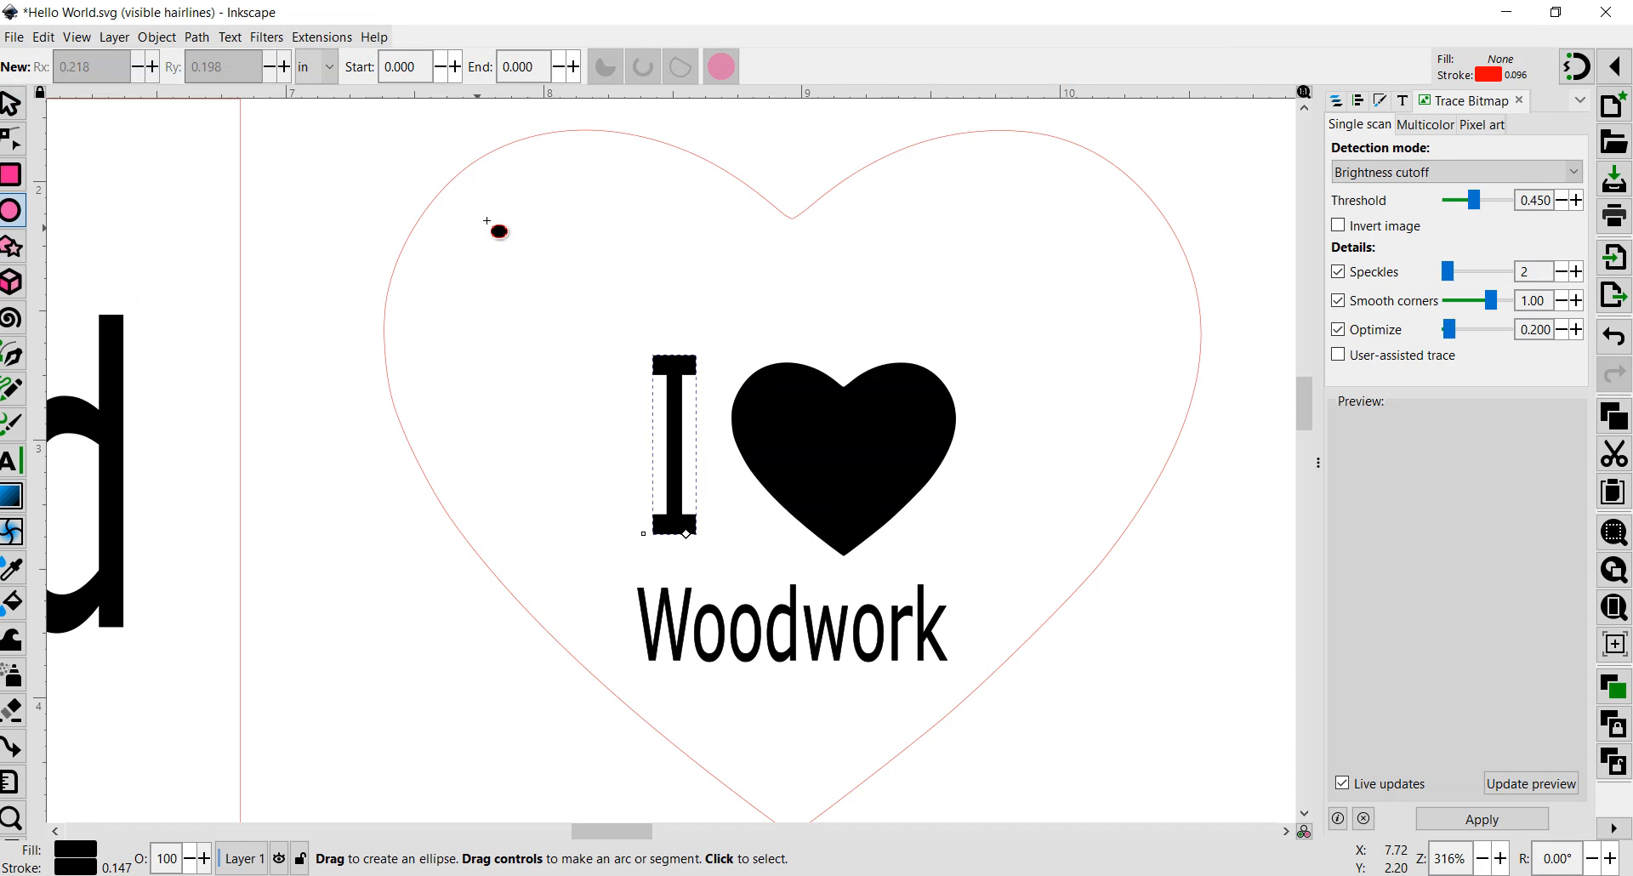
drag(490, 201, 572, 289)
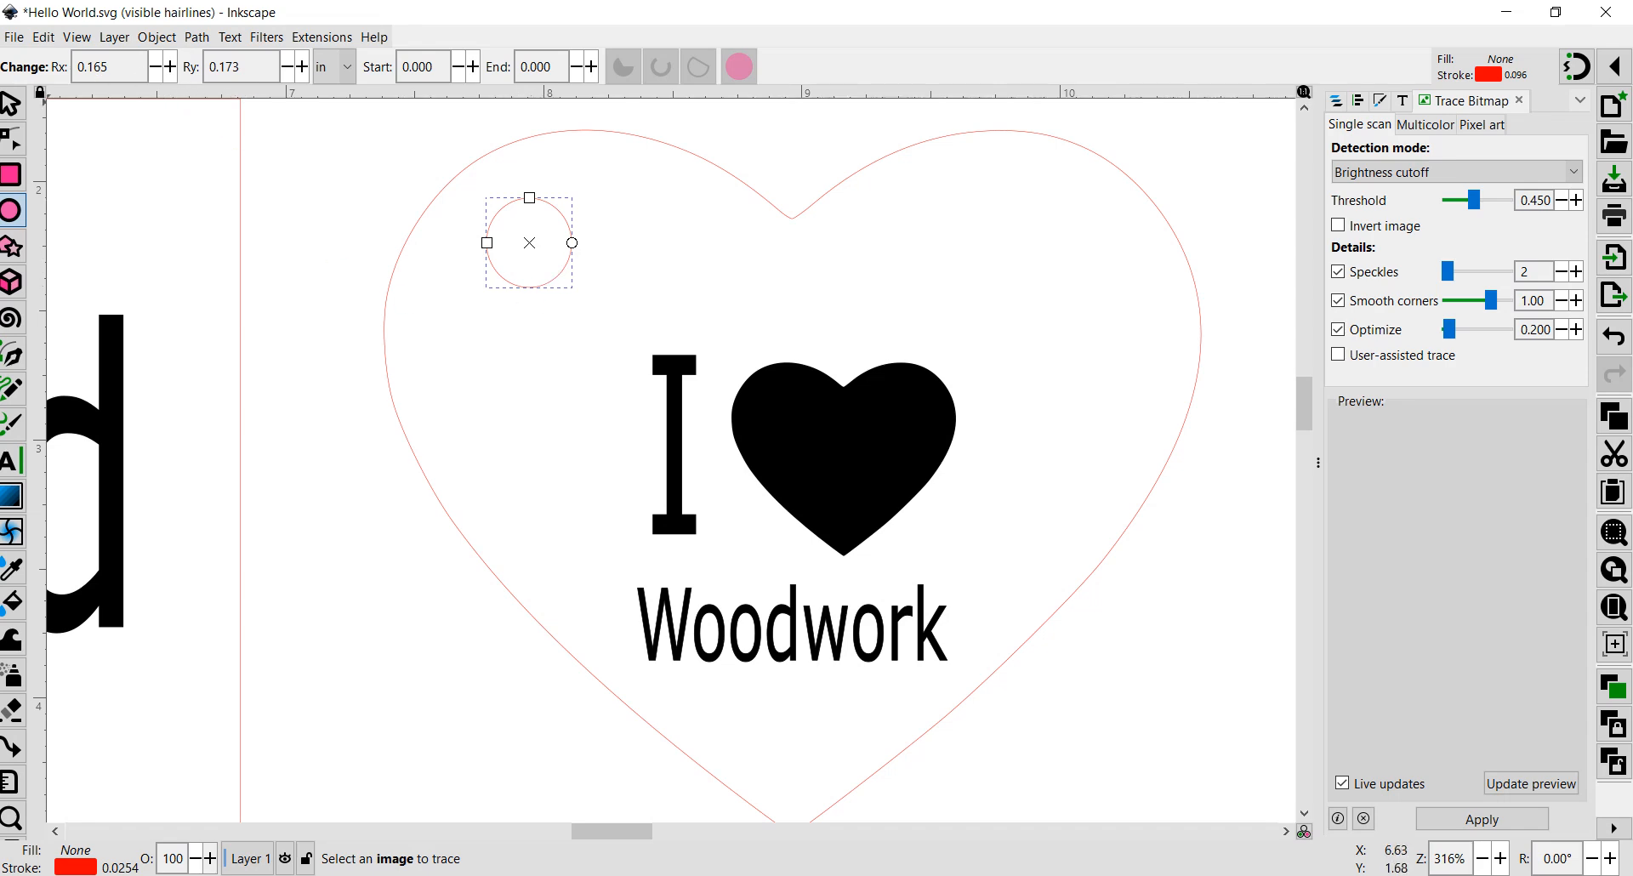
click(11, 103)
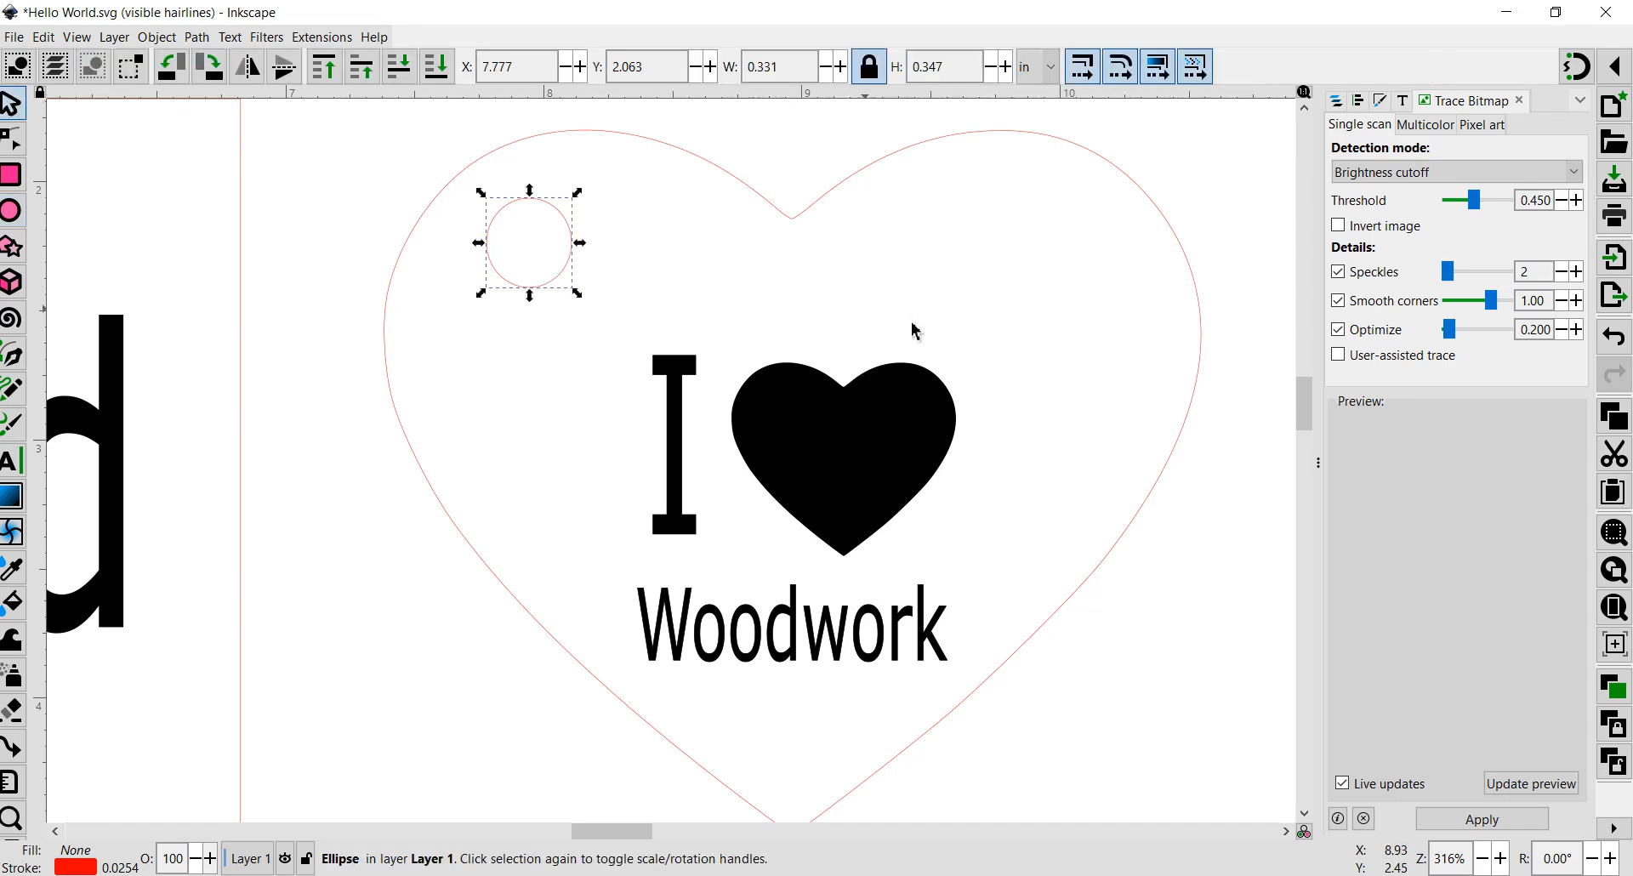
Check the new circle's stroke style settings.
click(544, 290)
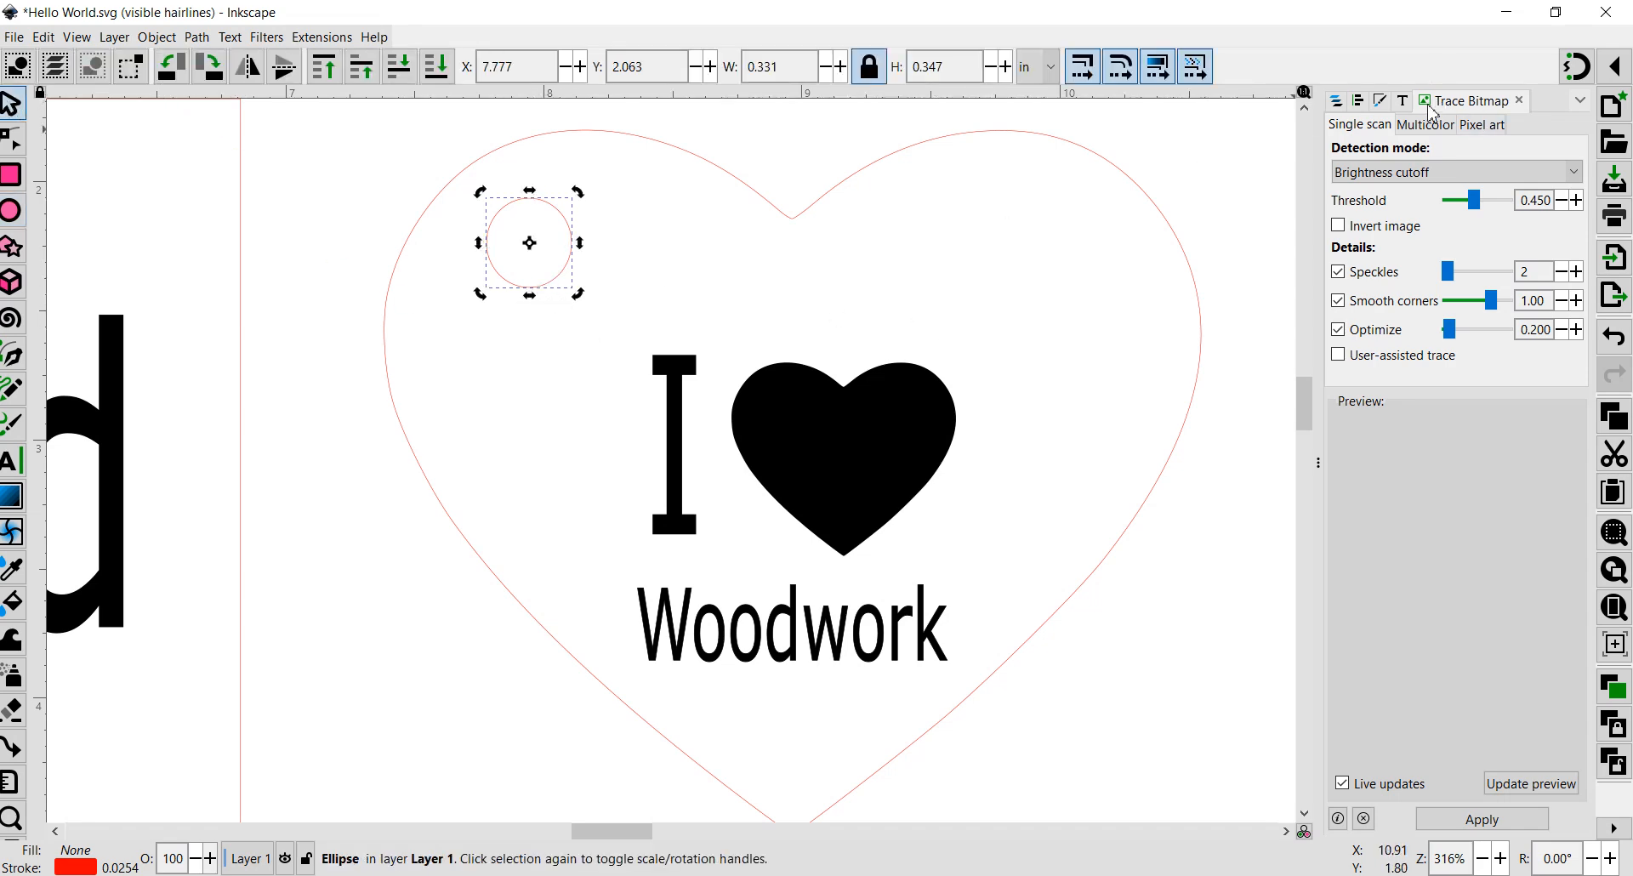
click(1382, 101)
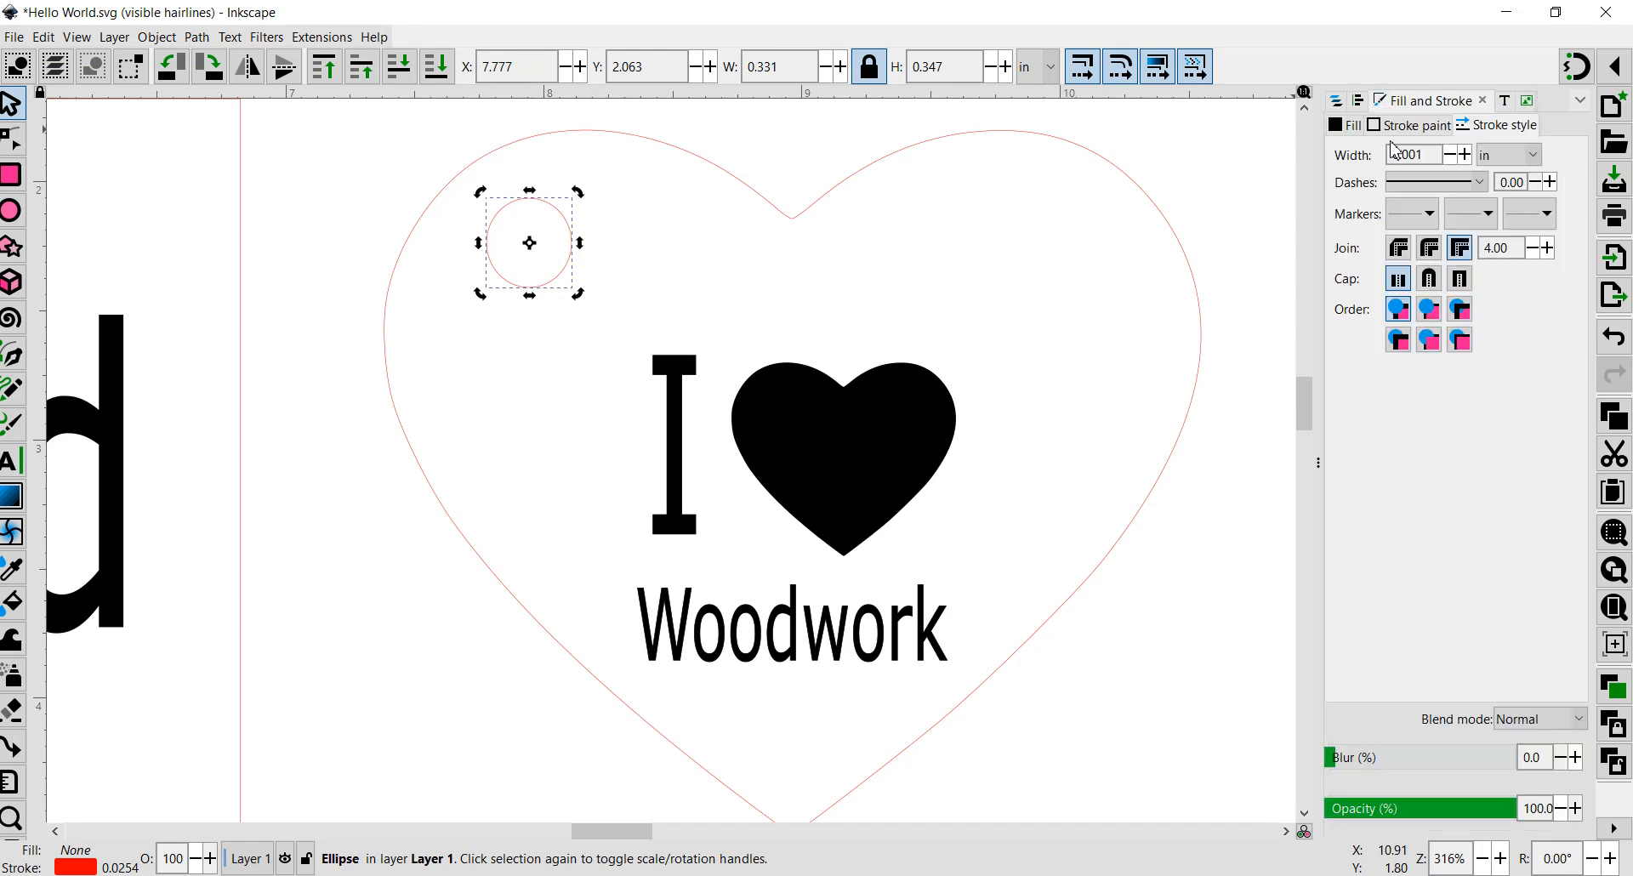
click(379, 195)
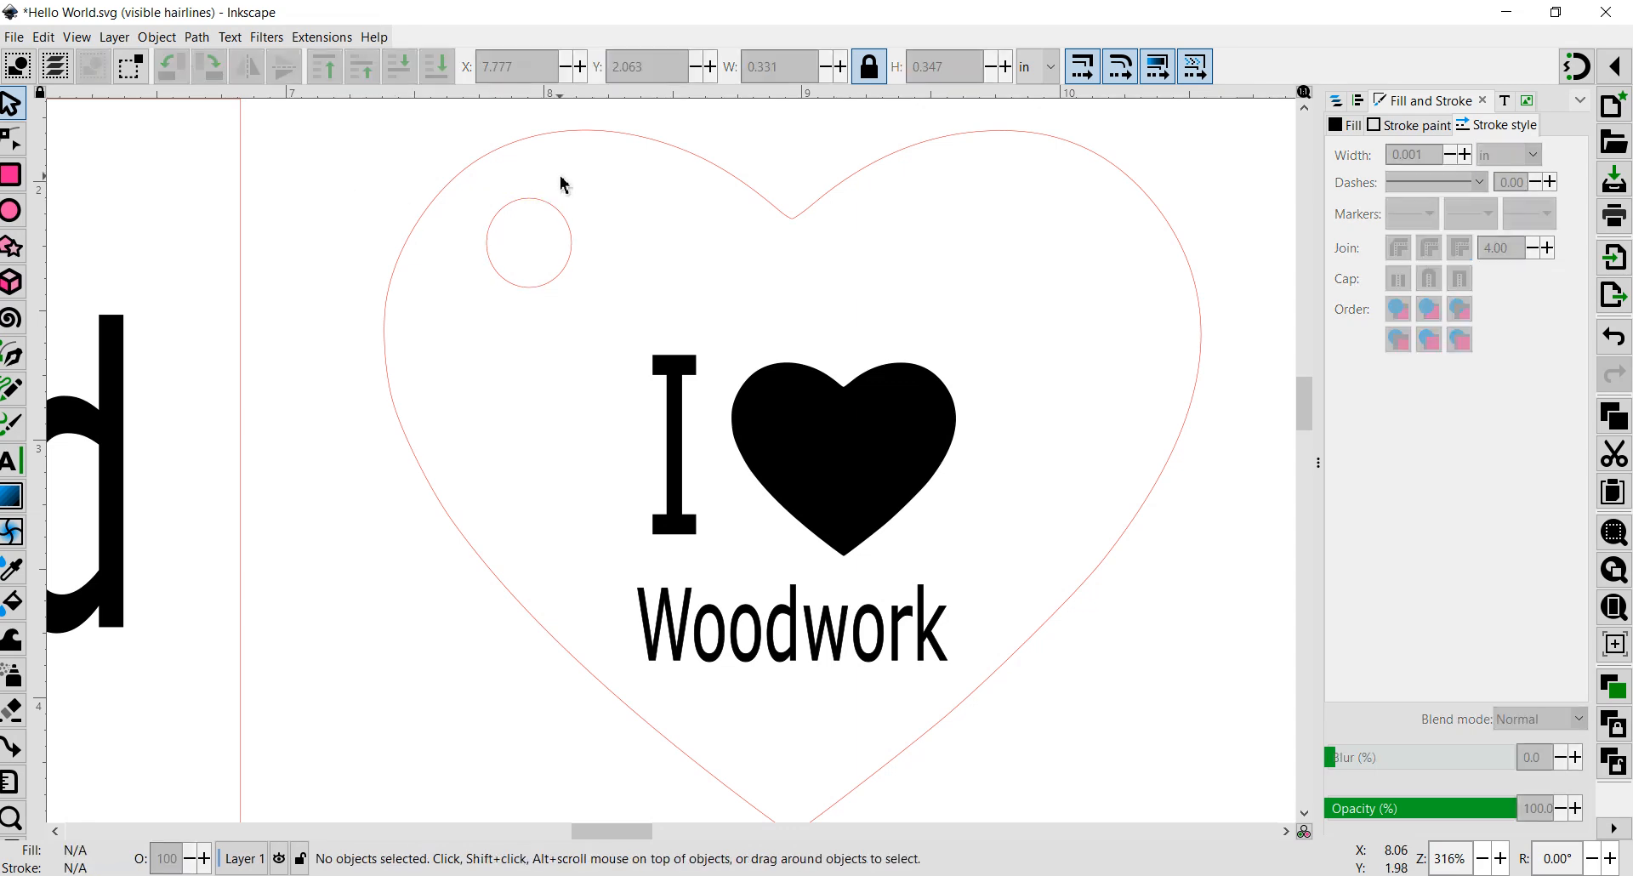
click(529, 214)
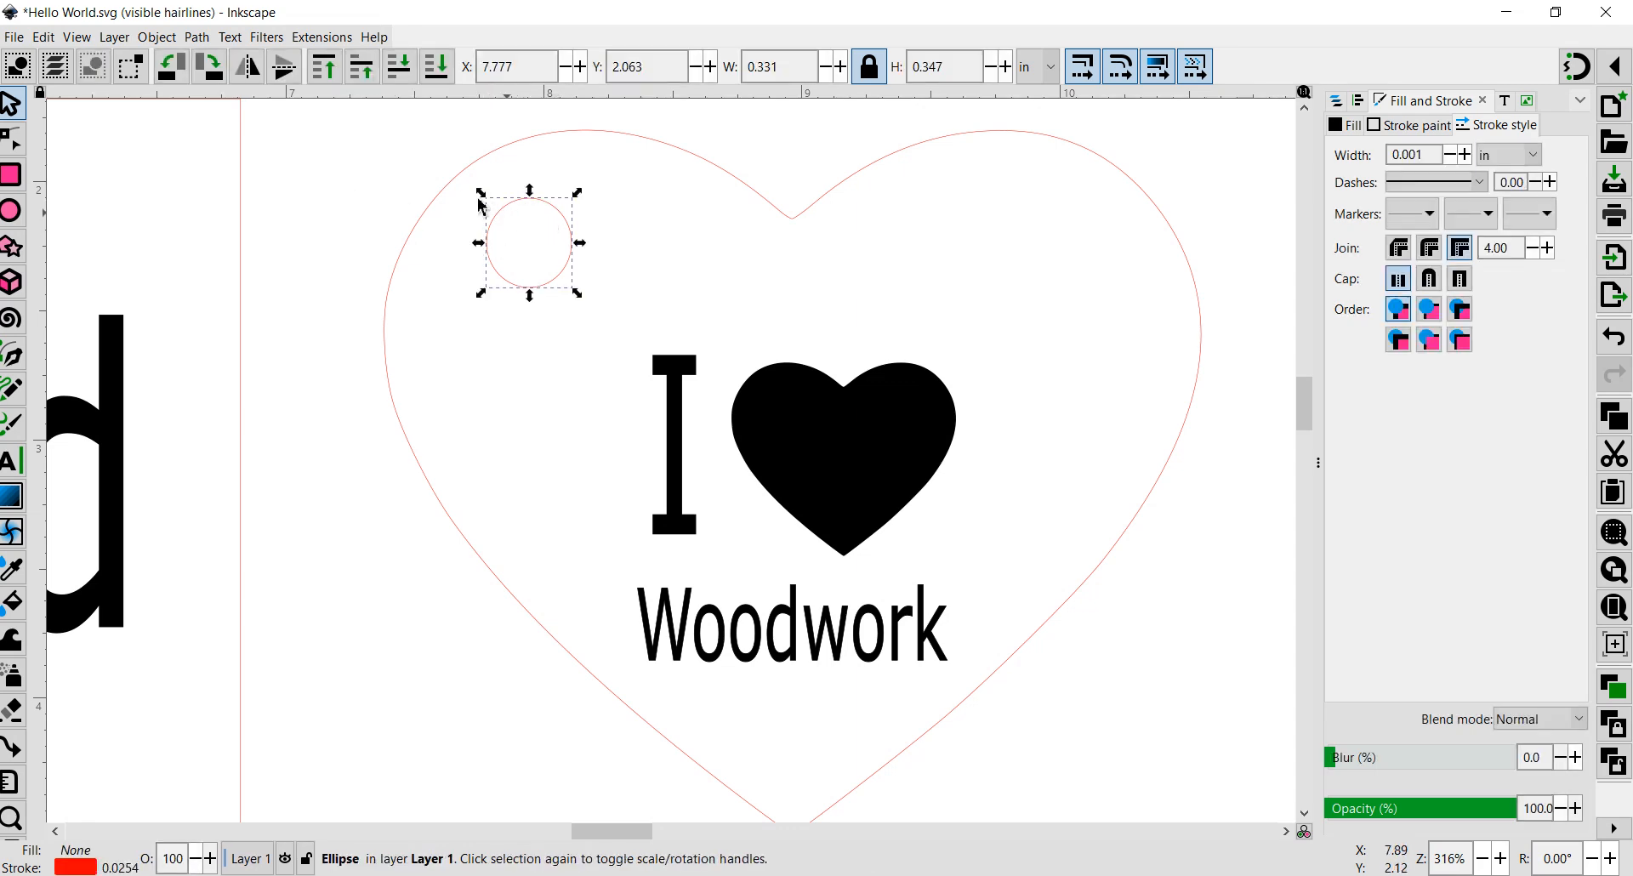
shift+click(431, 214)
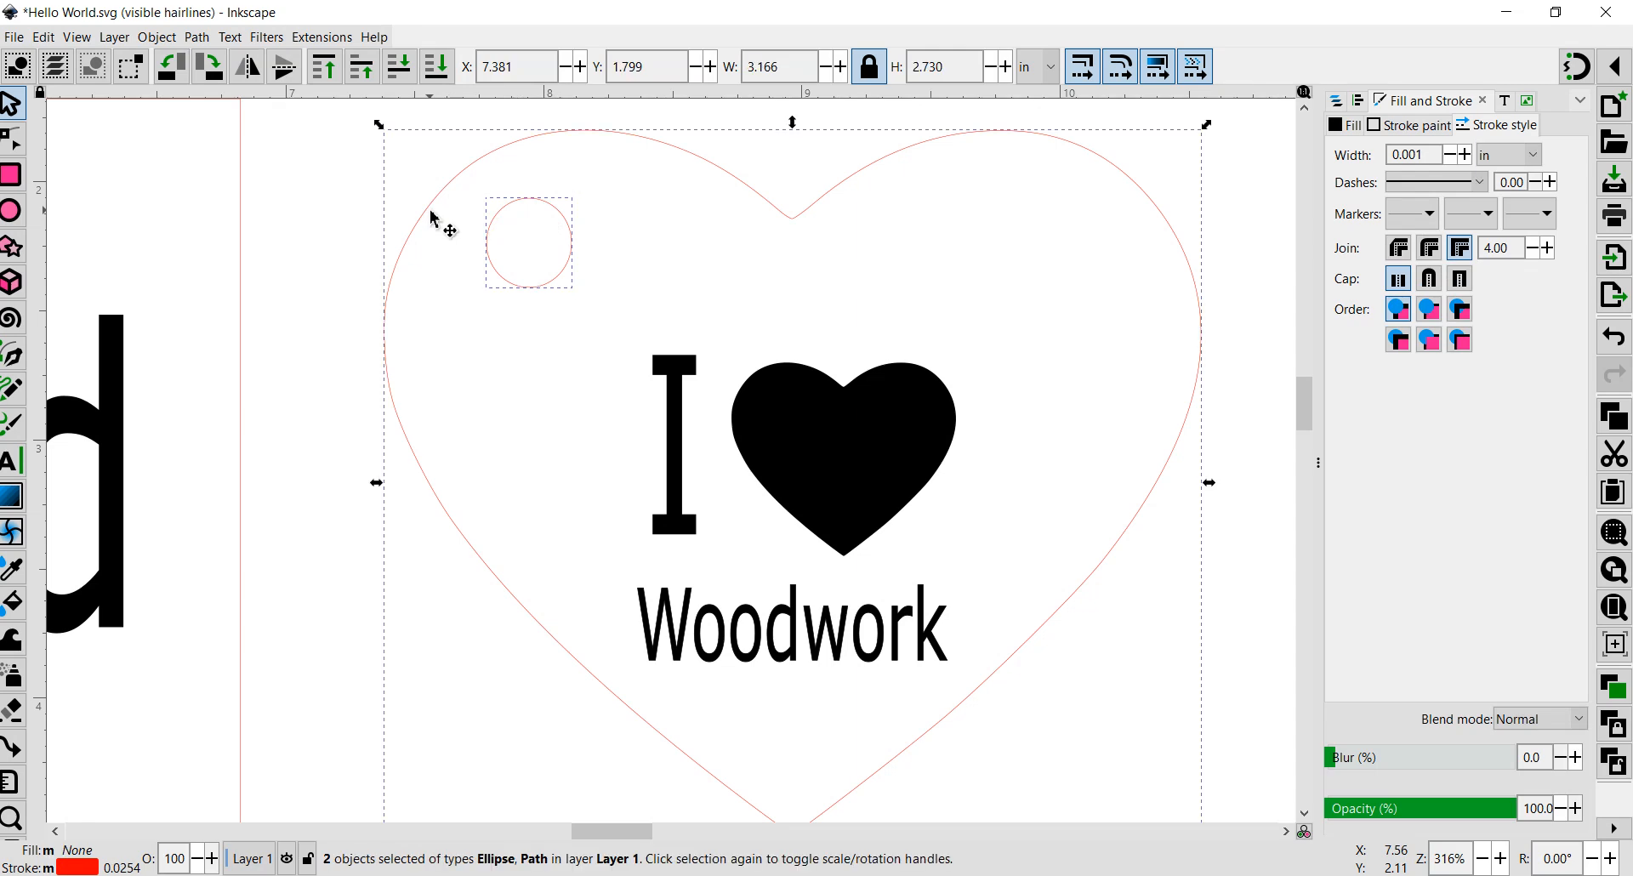
right_click(491, 223)
click(429, 308)
right_click(448, 340)
click(328, 269)
right_click(518, 336)
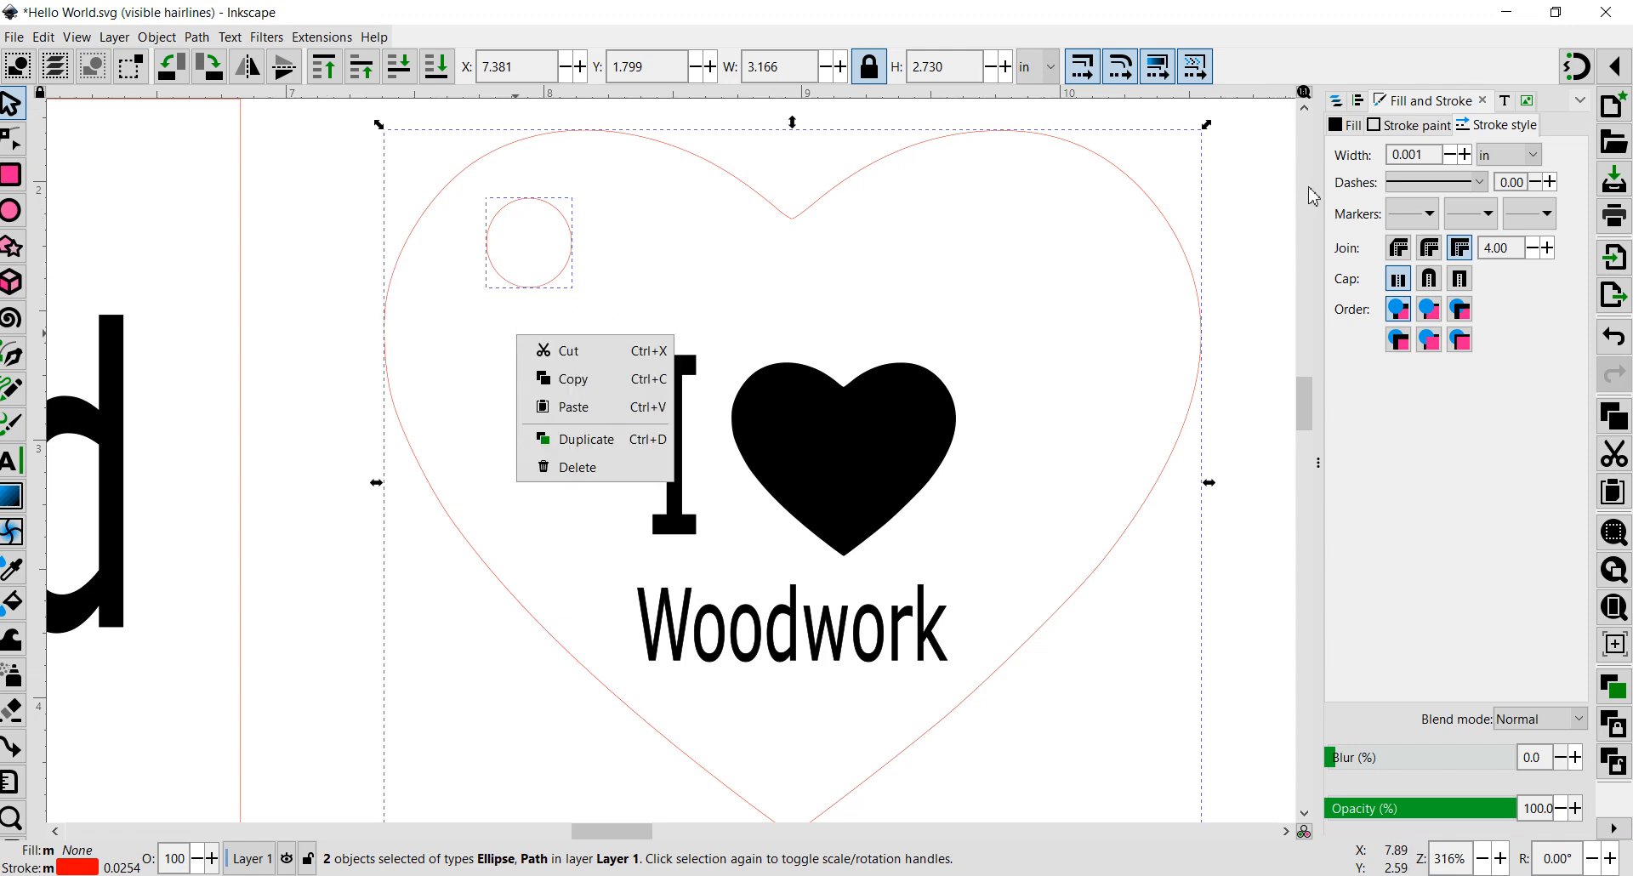
click(1279, 522)
click(275, 362)
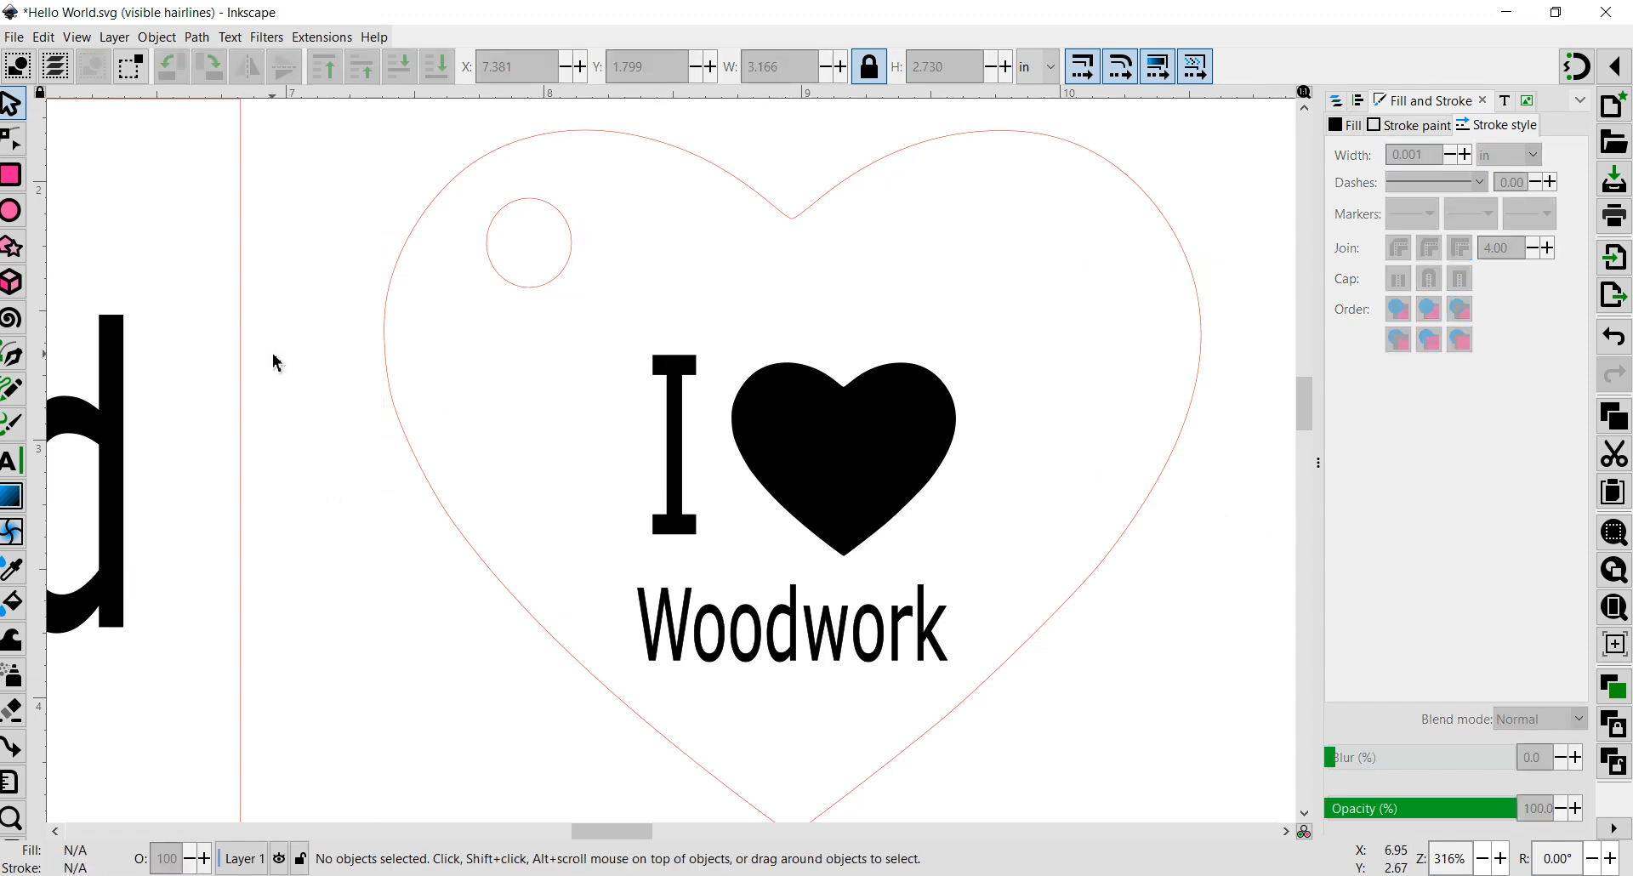
Group the circle with the red heart outline, and move the group slightly down to about X 7.38, Y 1.84 in.
click(522, 284)
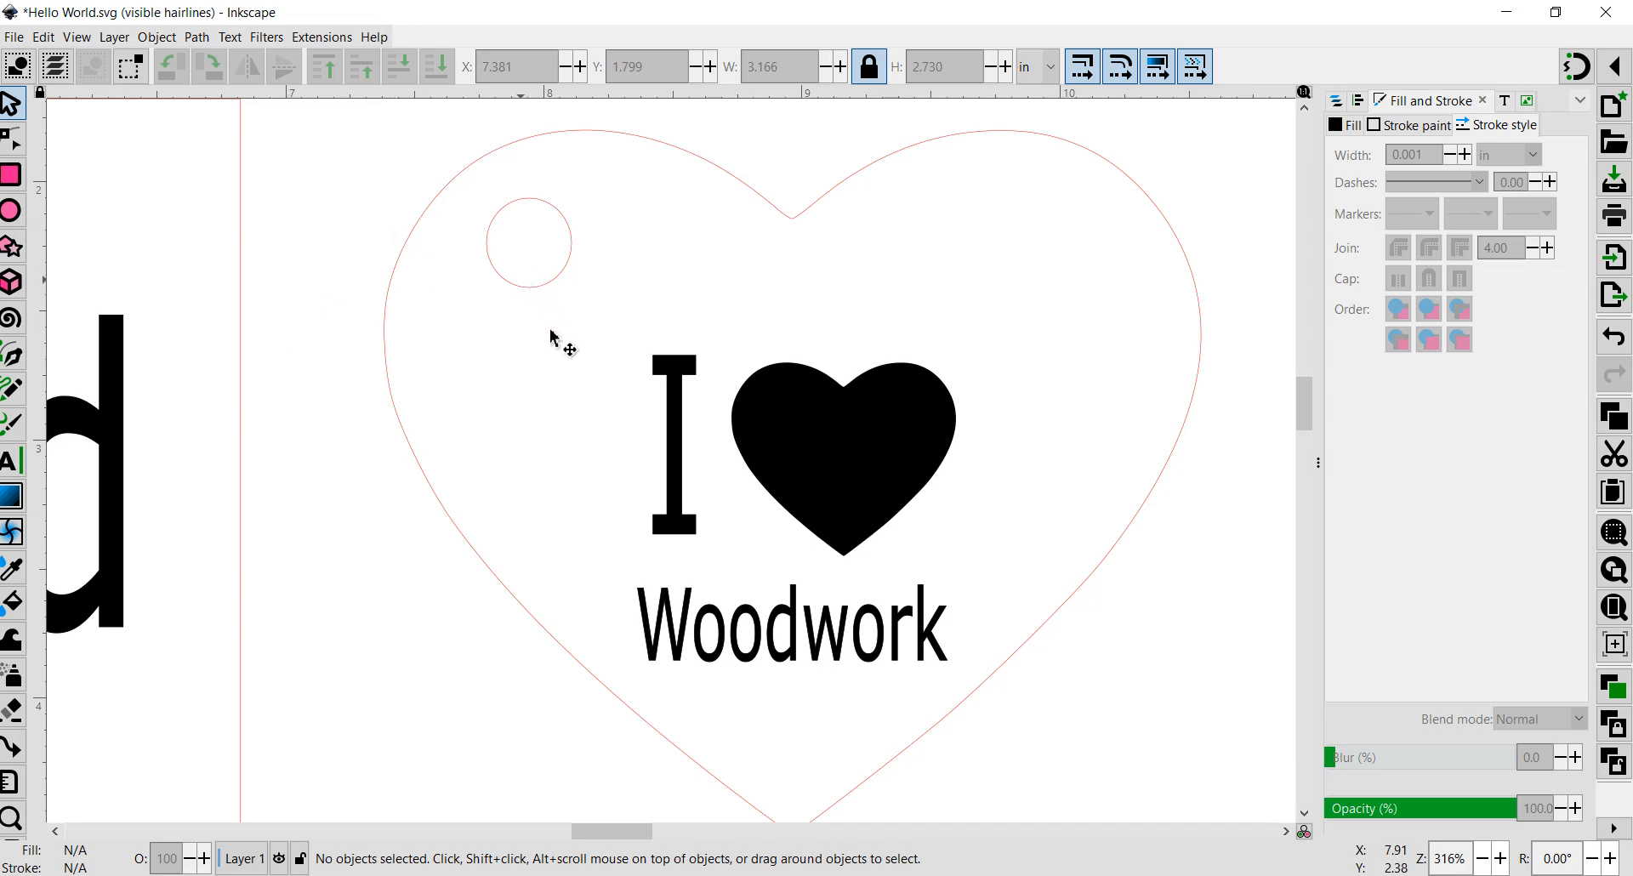
shift+click(407, 270)
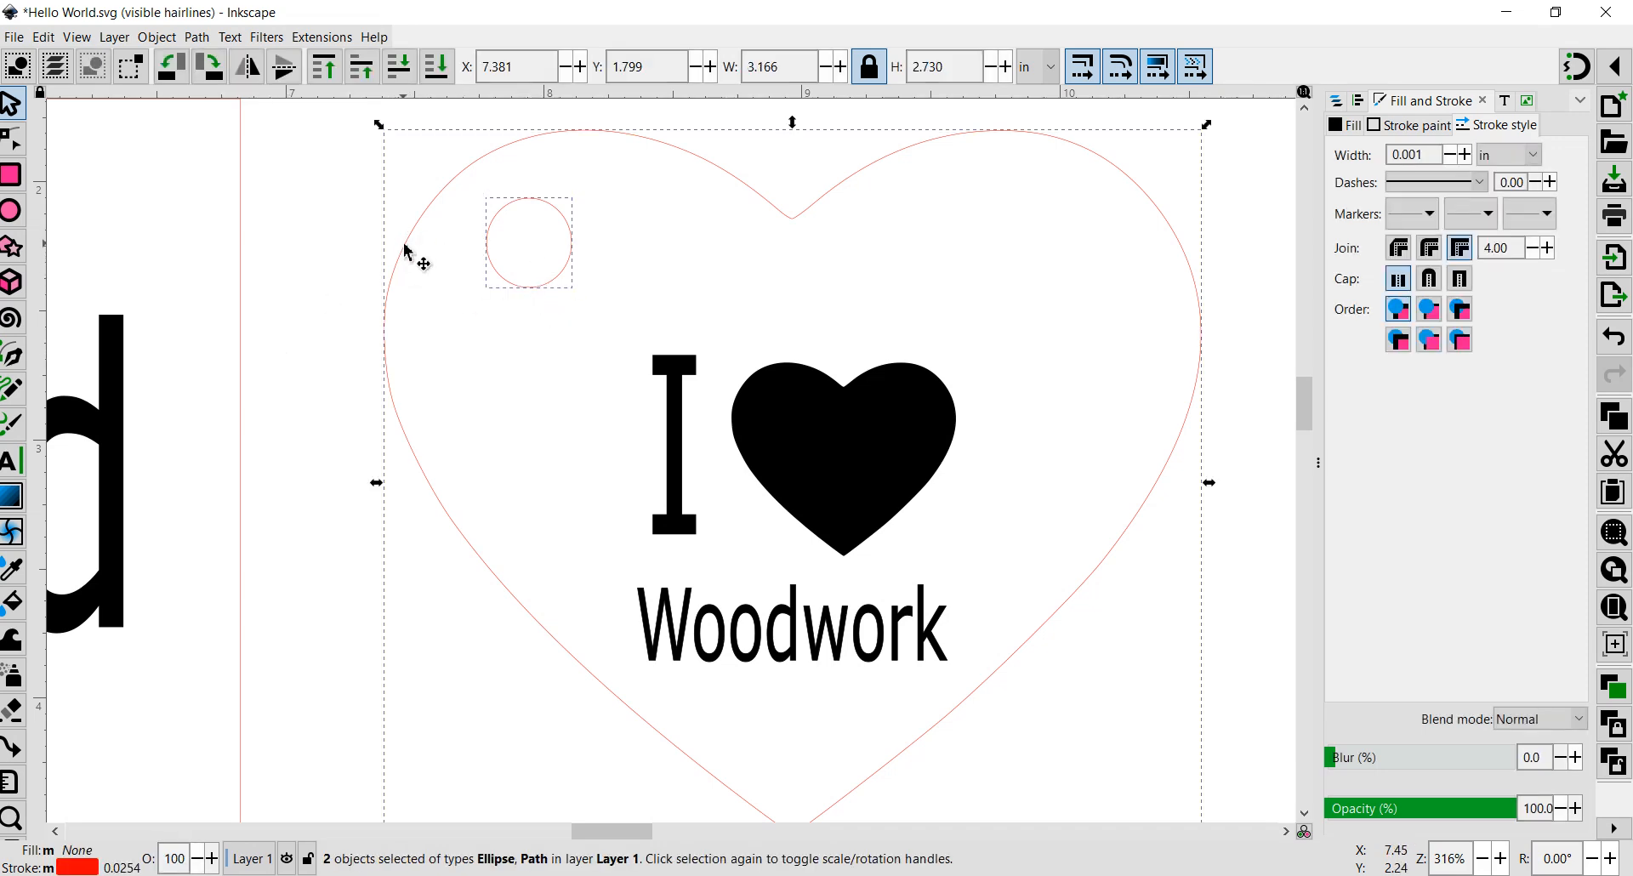
right_click(413, 254)
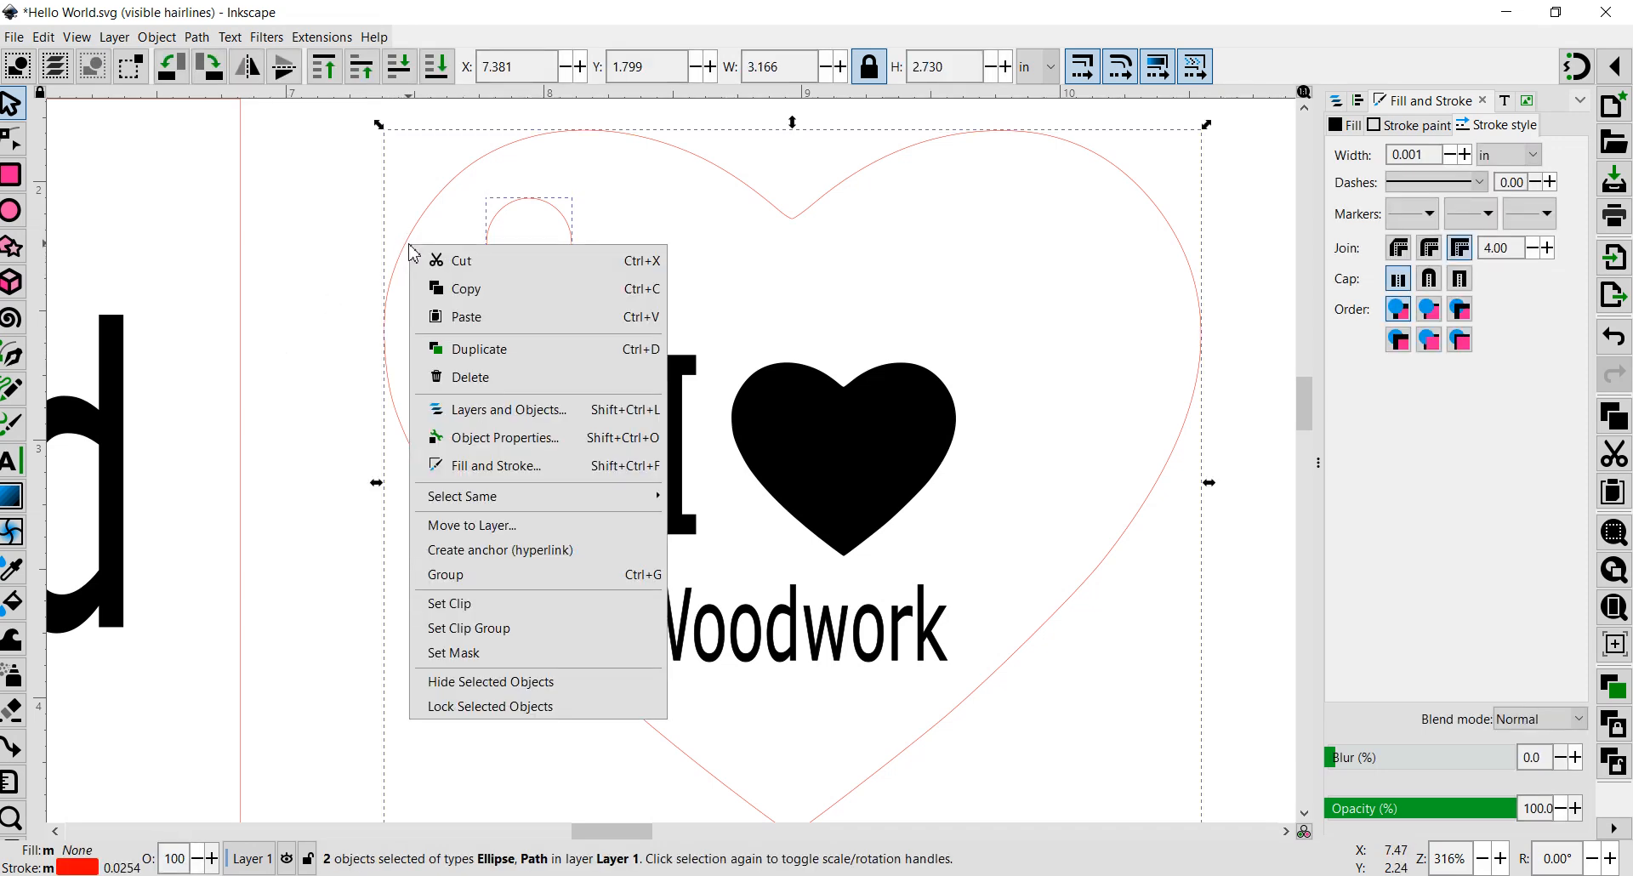
click(481, 574)
click(348, 385)
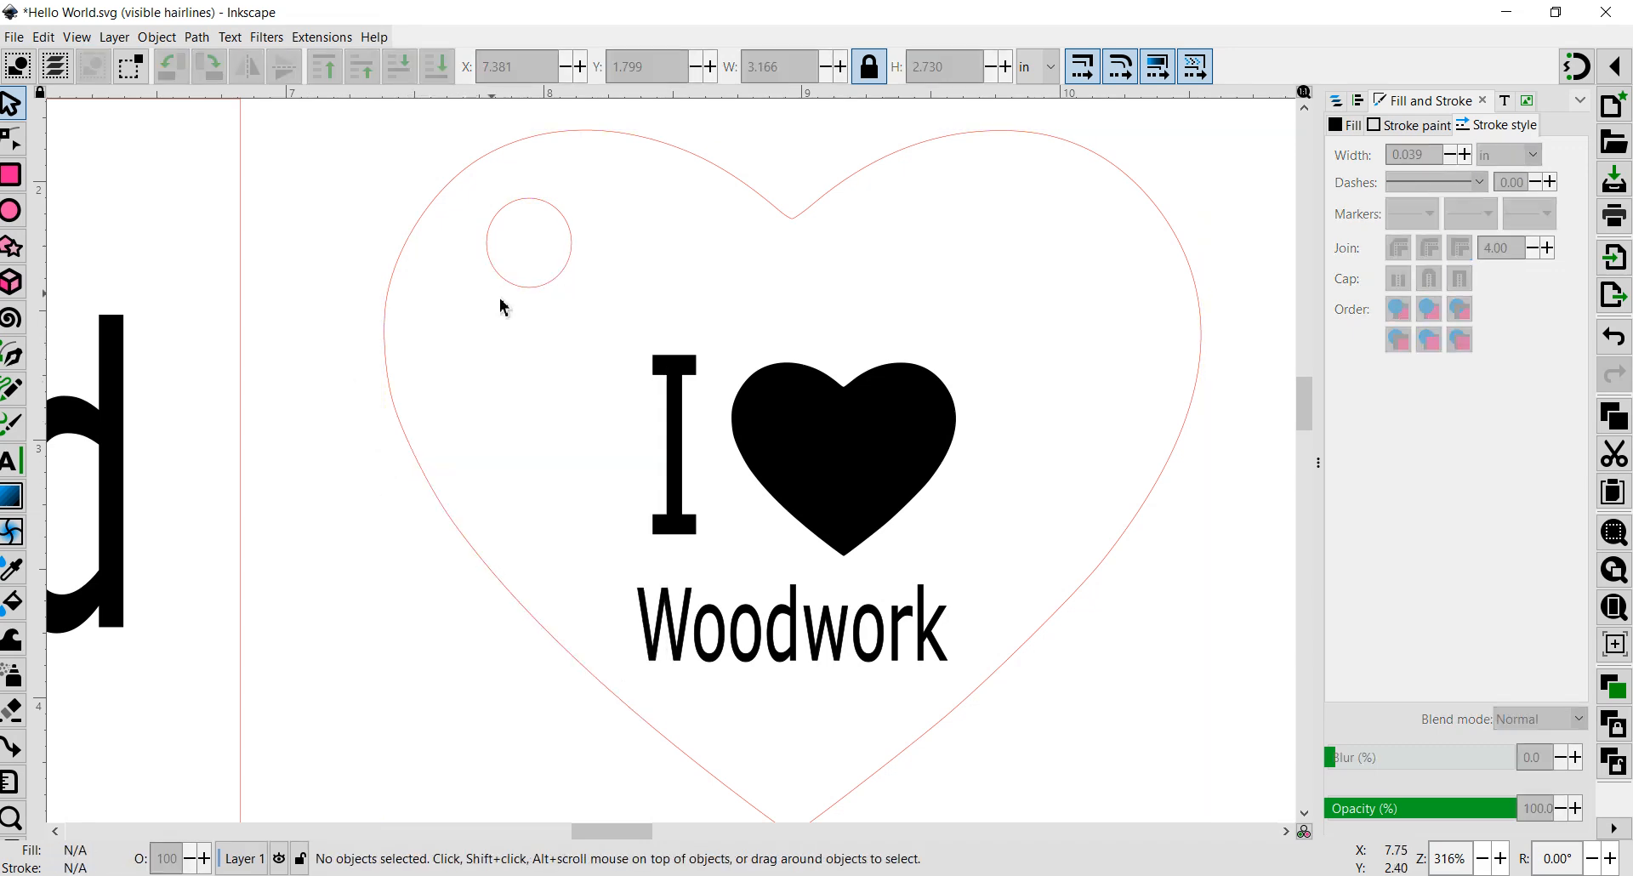
mouse_move(545, 270)
mouse_down()
mouse_move(488, 304)
mouse_move(535, 310)
mouse_move(560, 291)
mouse_up()
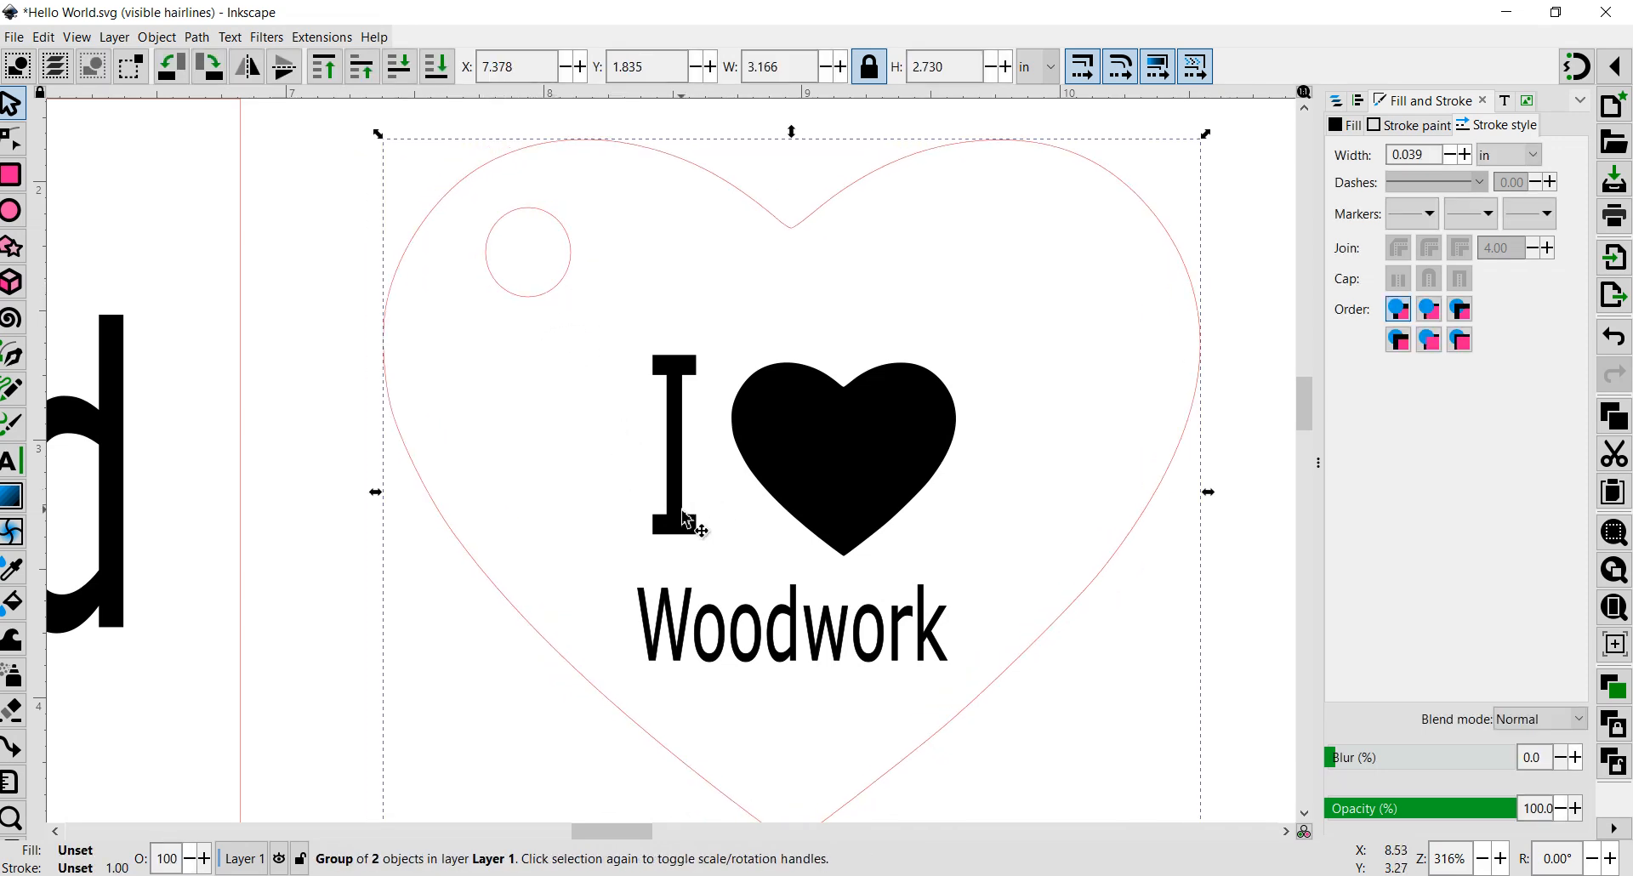
Group the letter I, the small black heart and the Woodwork text into one object.
click(681, 511)
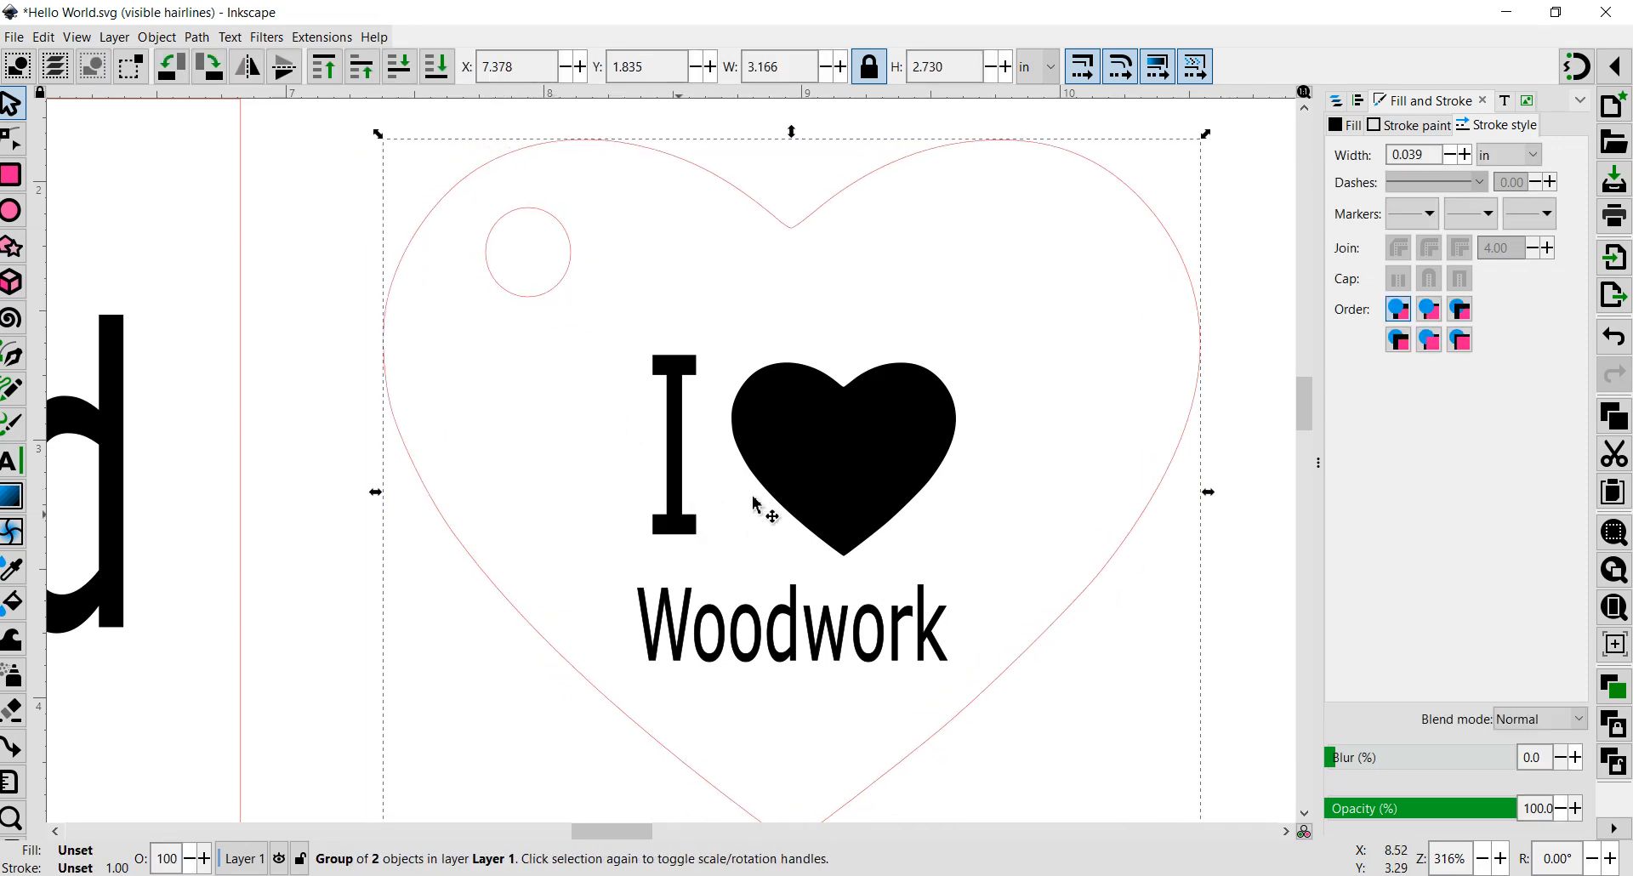
shift+click(784, 560)
shift+click(752, 656)
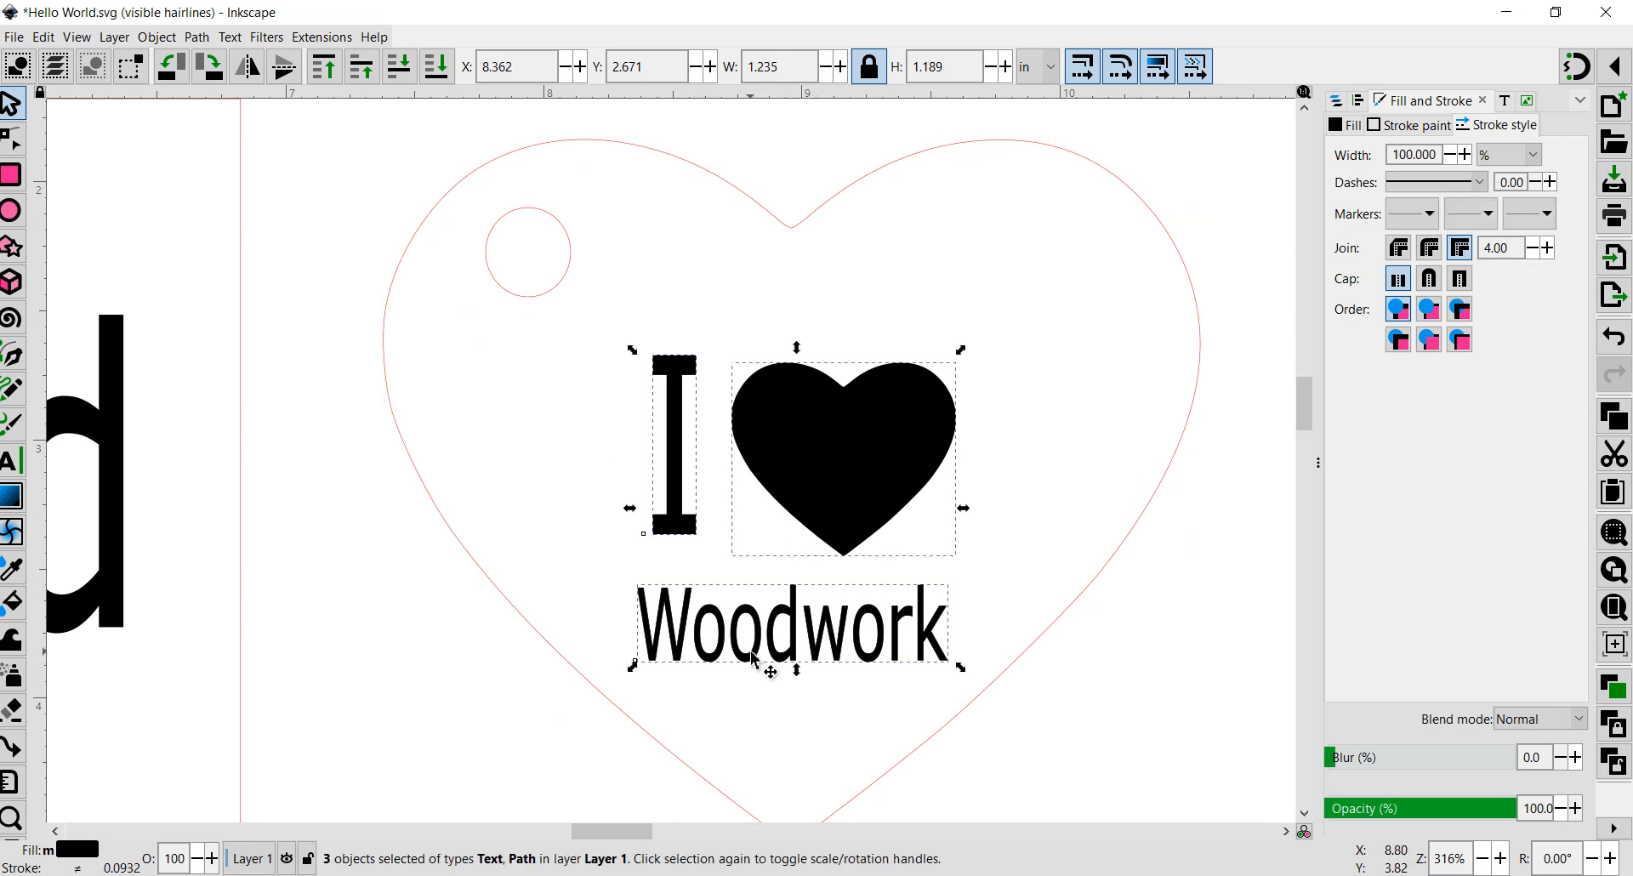
right_click(753, 657)
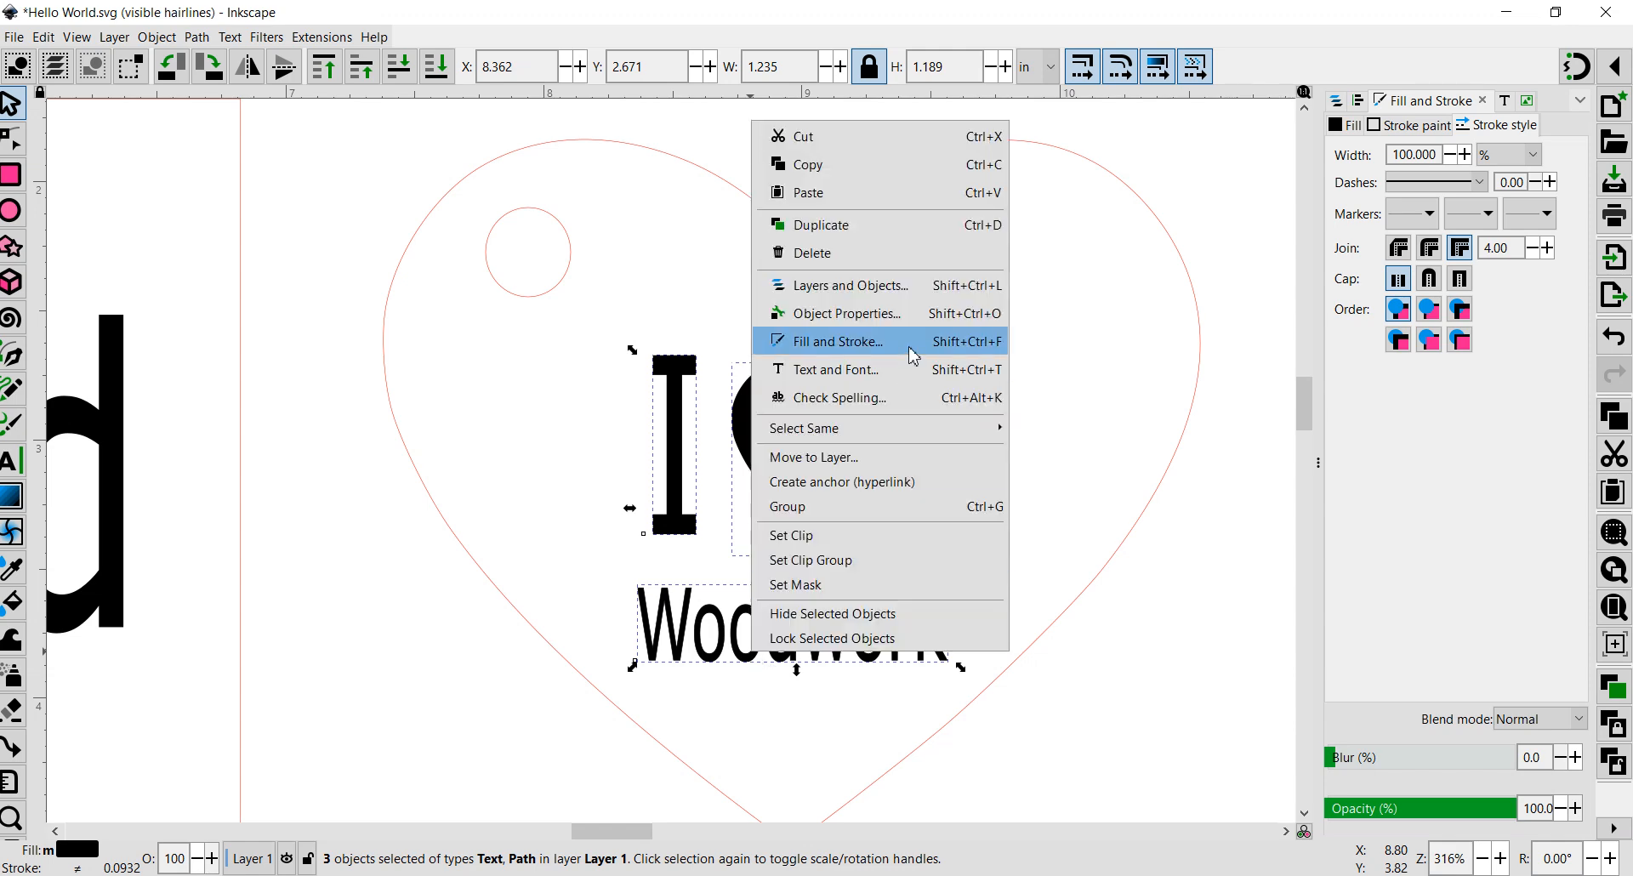
click(840, 507)
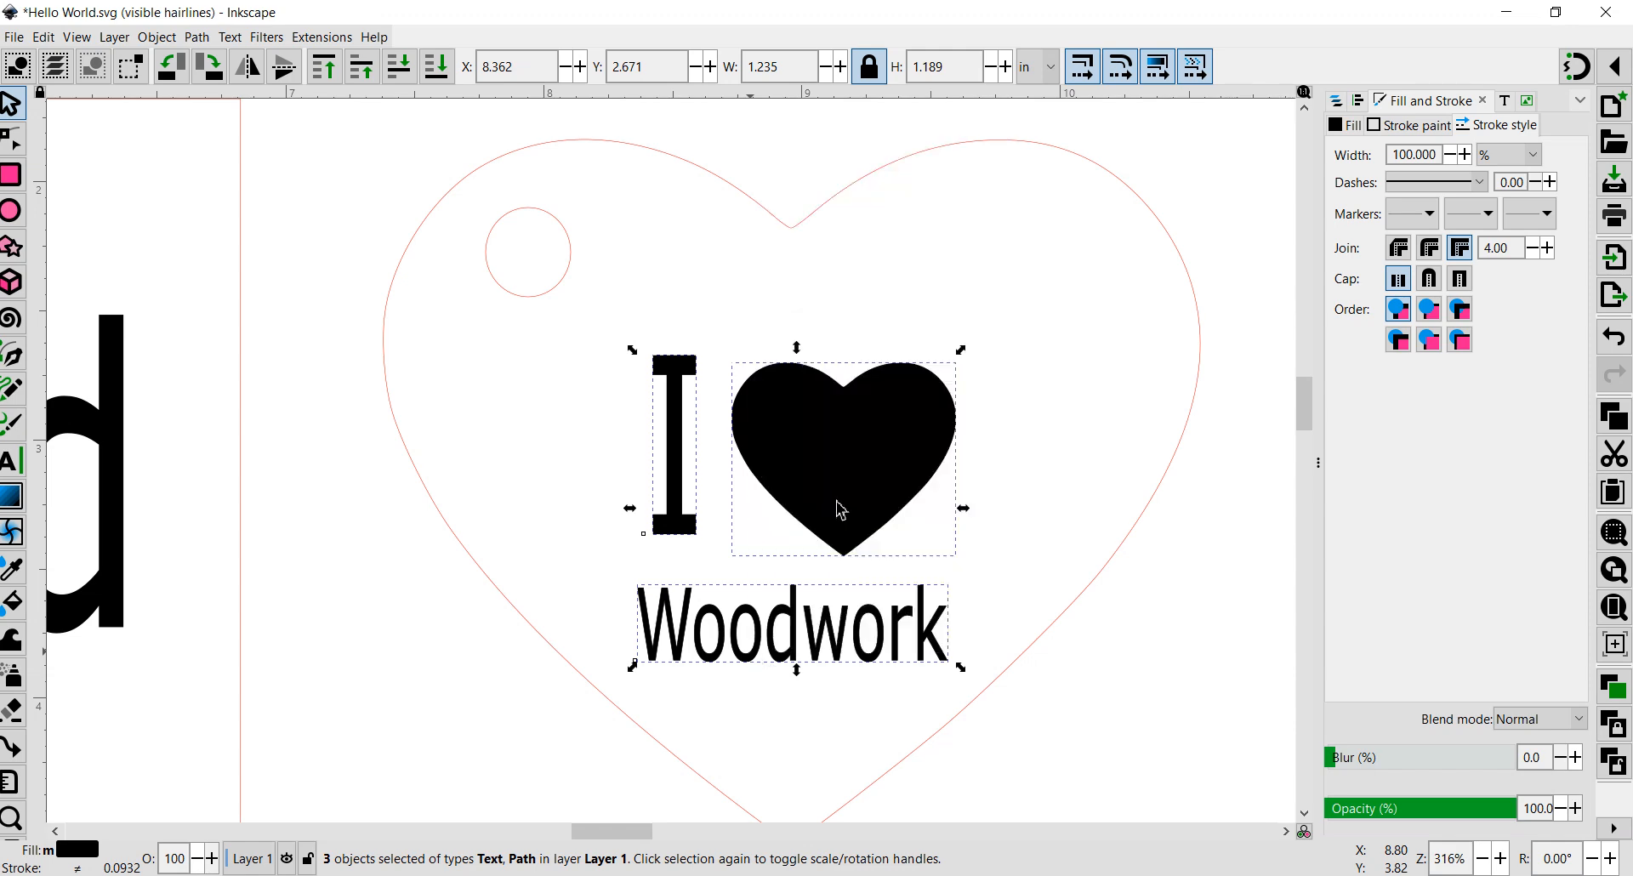
click(1161, 593)
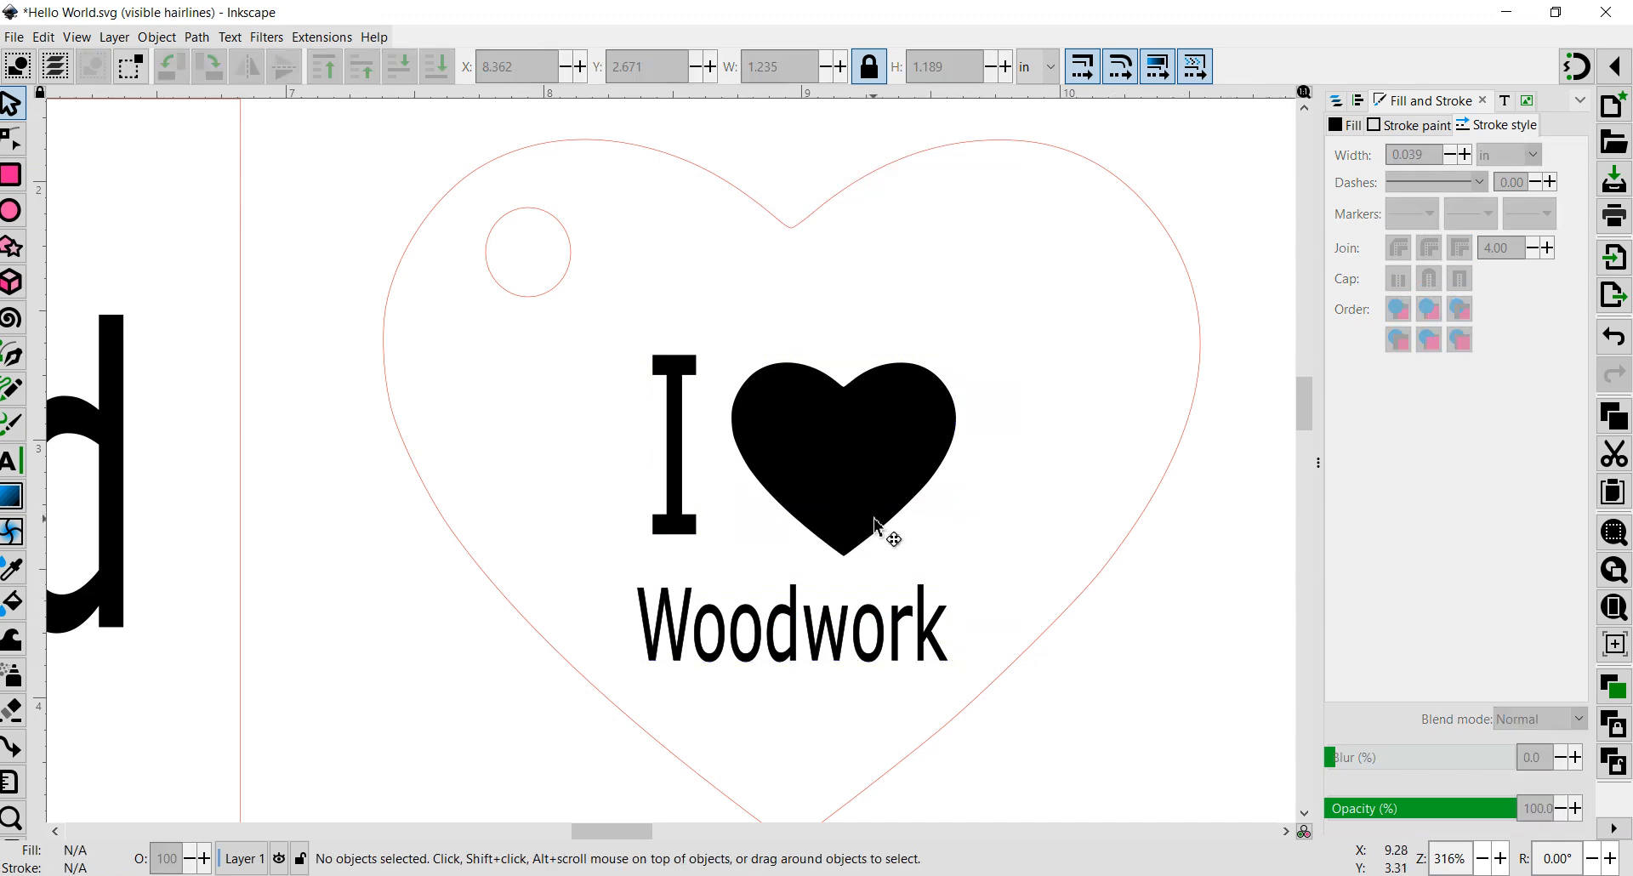
Center the engraving group horizontally and vertically on the red heart outline group, aligned relative to the selection area.
drag(876, 521, 908, 436)
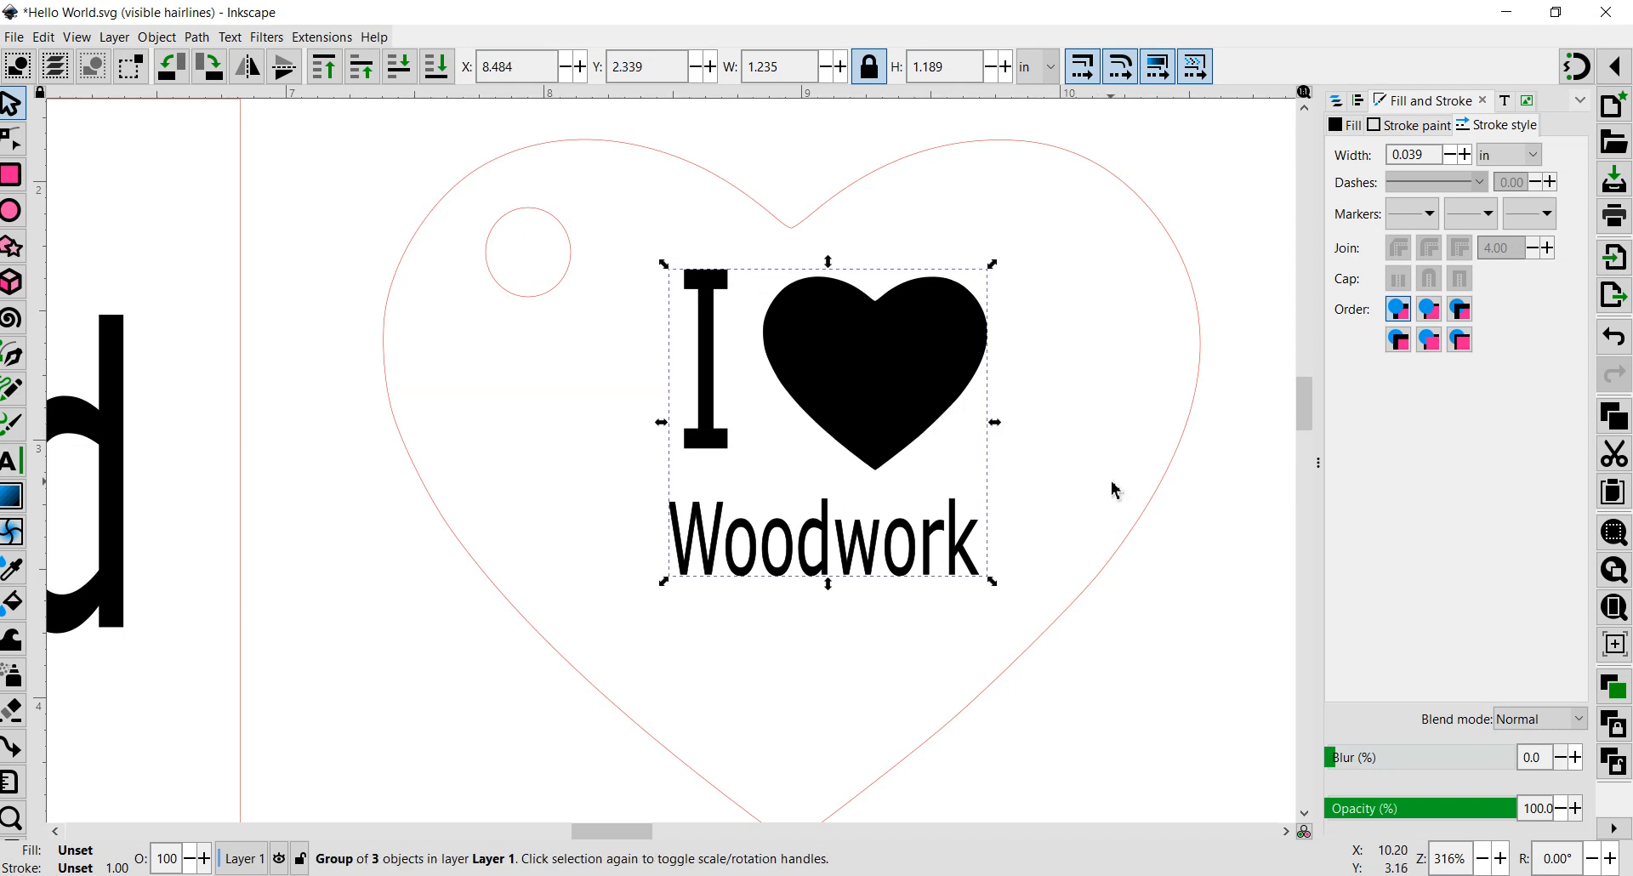
shift+click(1151, 517)
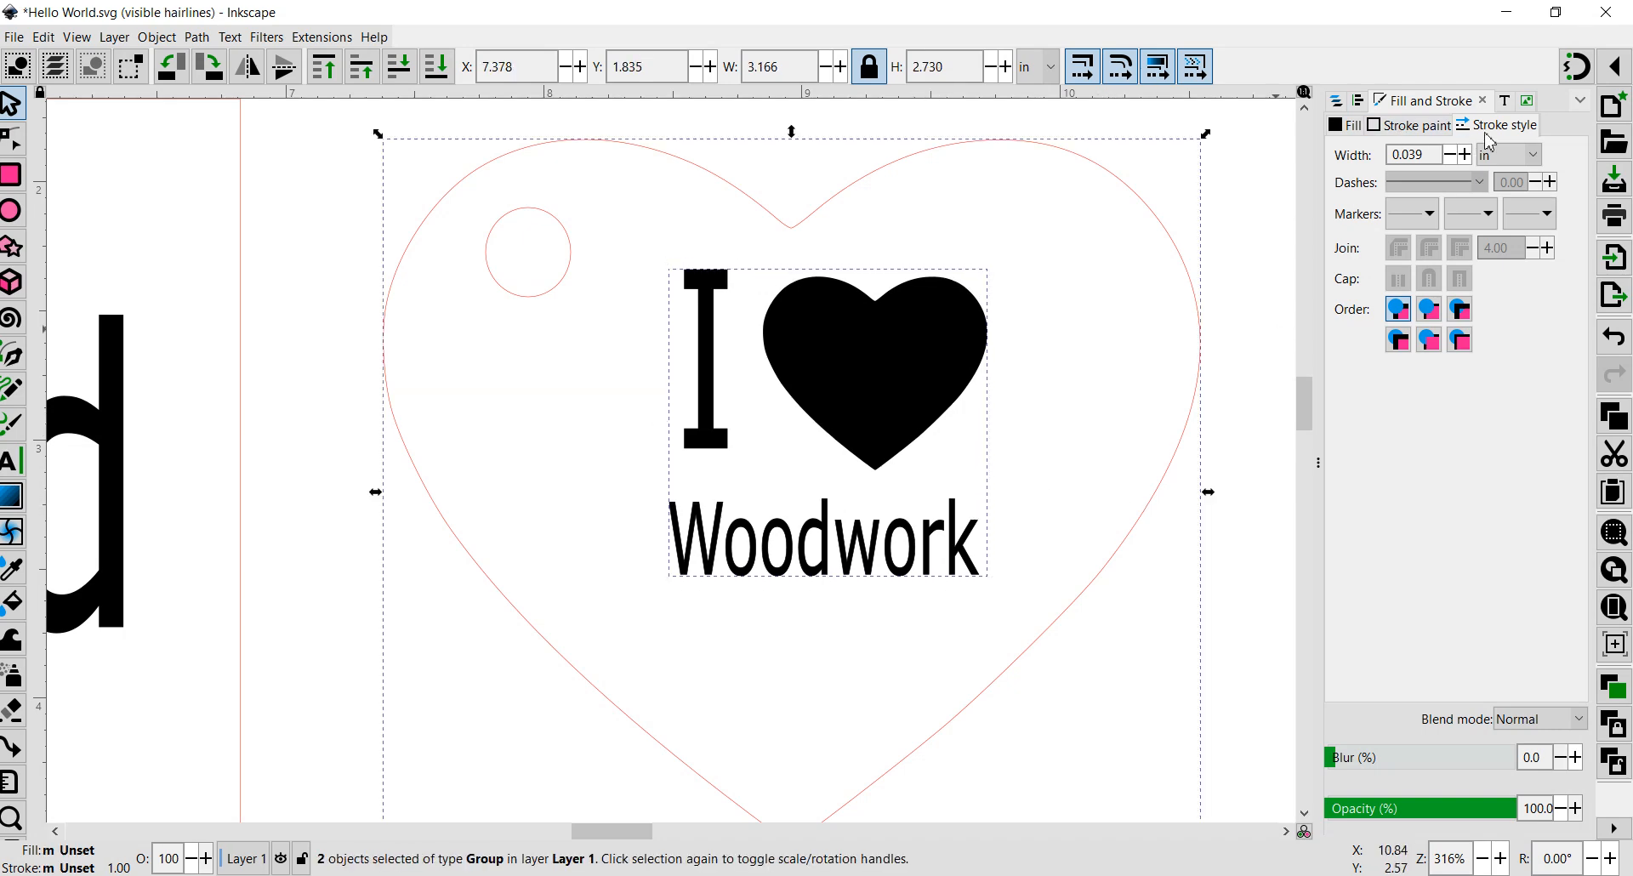
click(1359, 101)
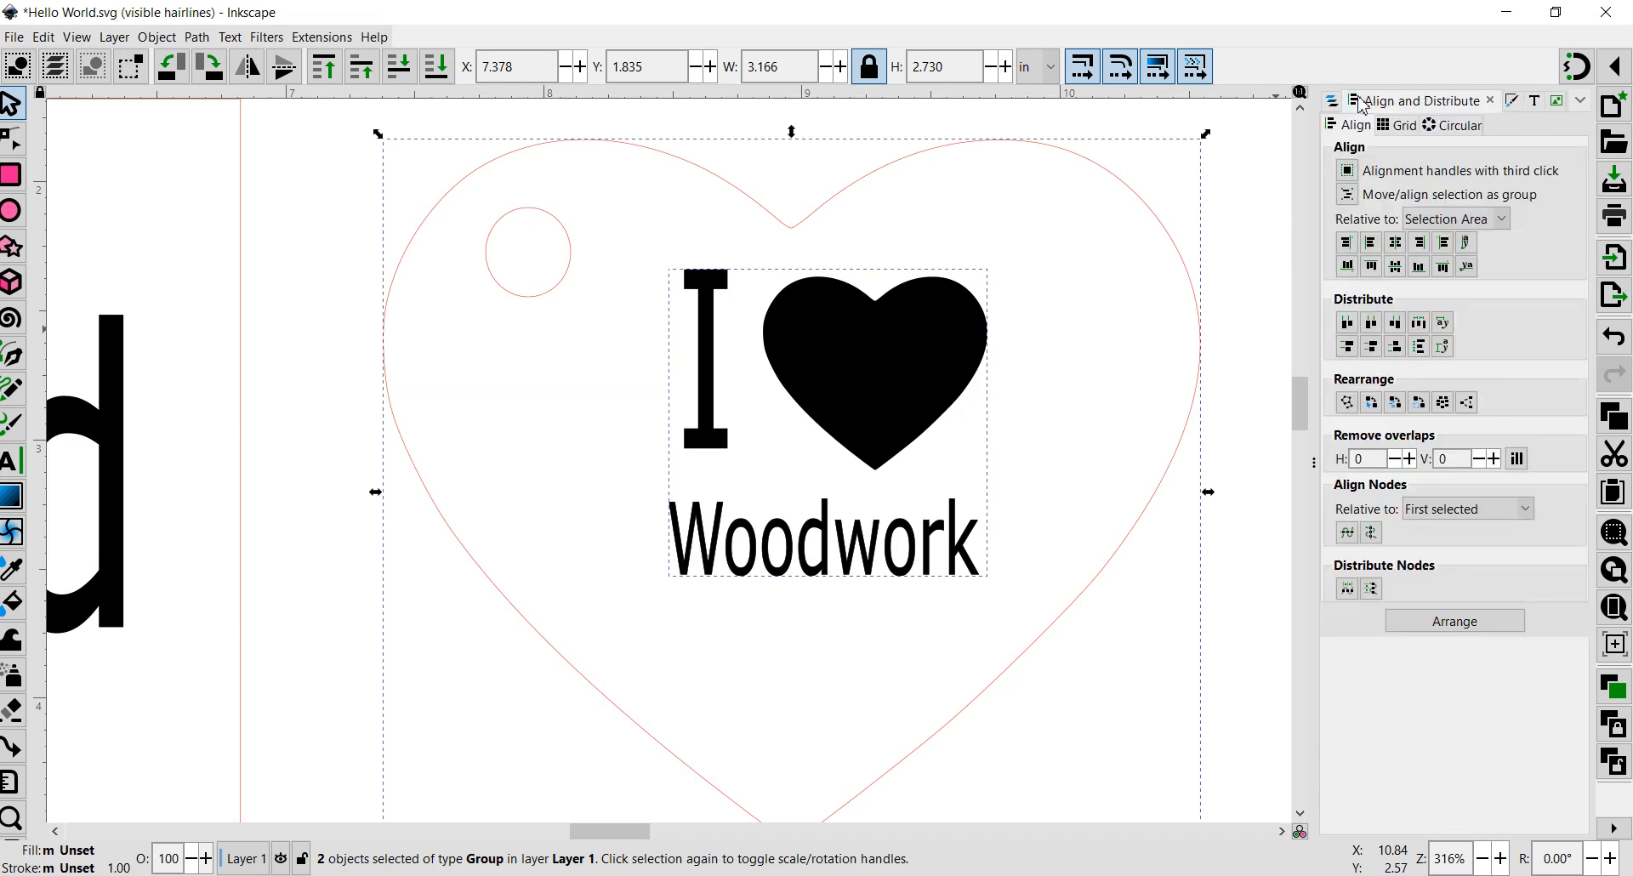
click(1396, 246)
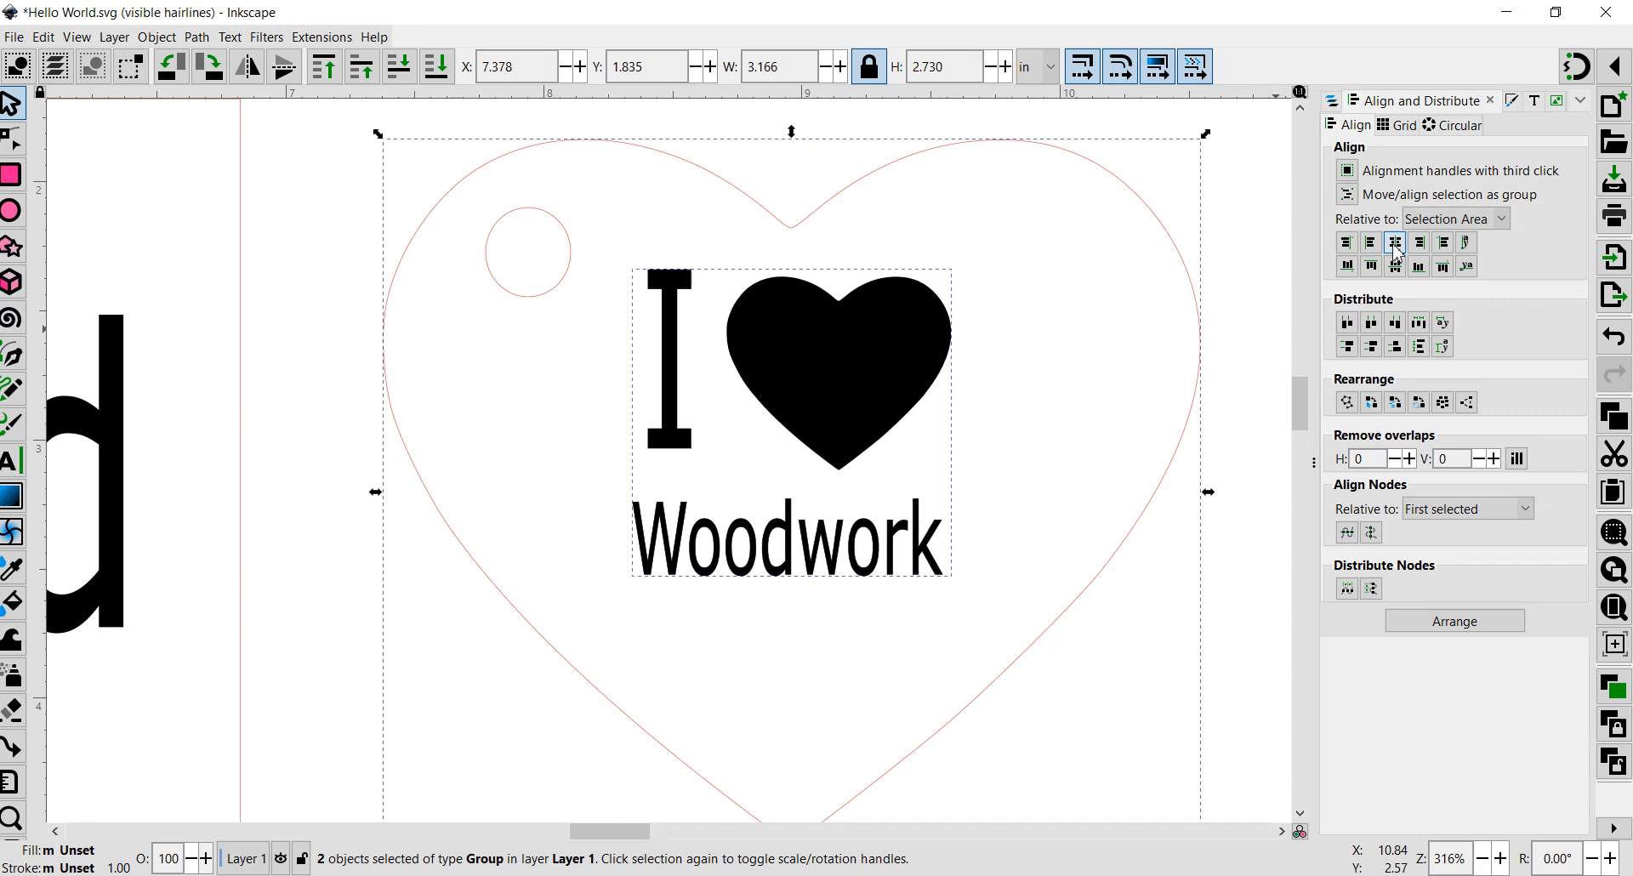
click(1396, 266)
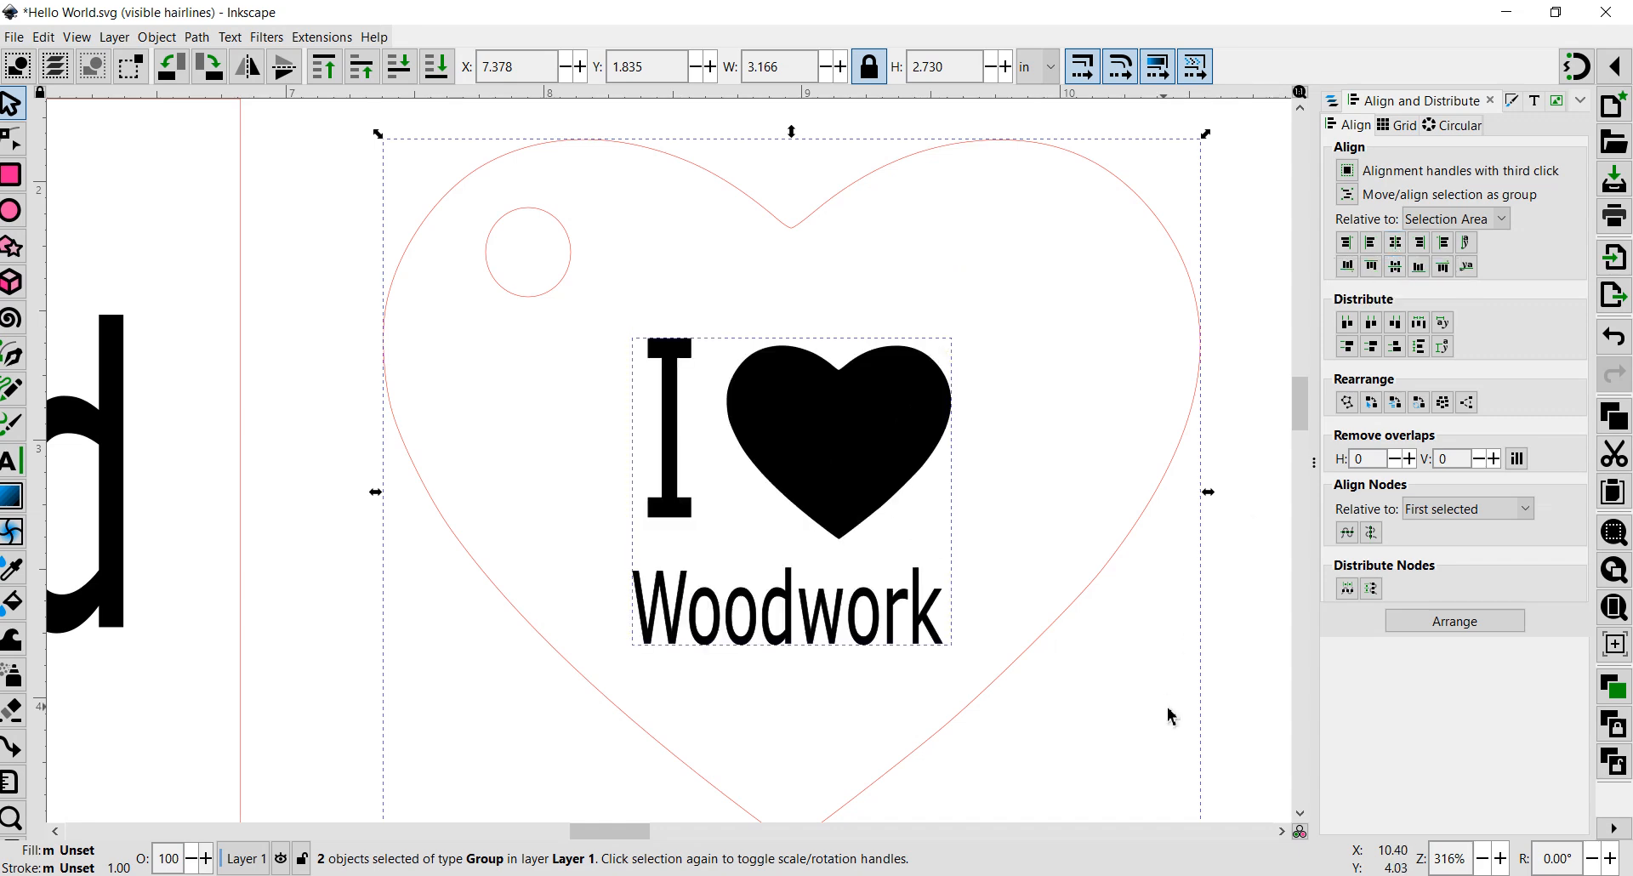
click(1051, 678)
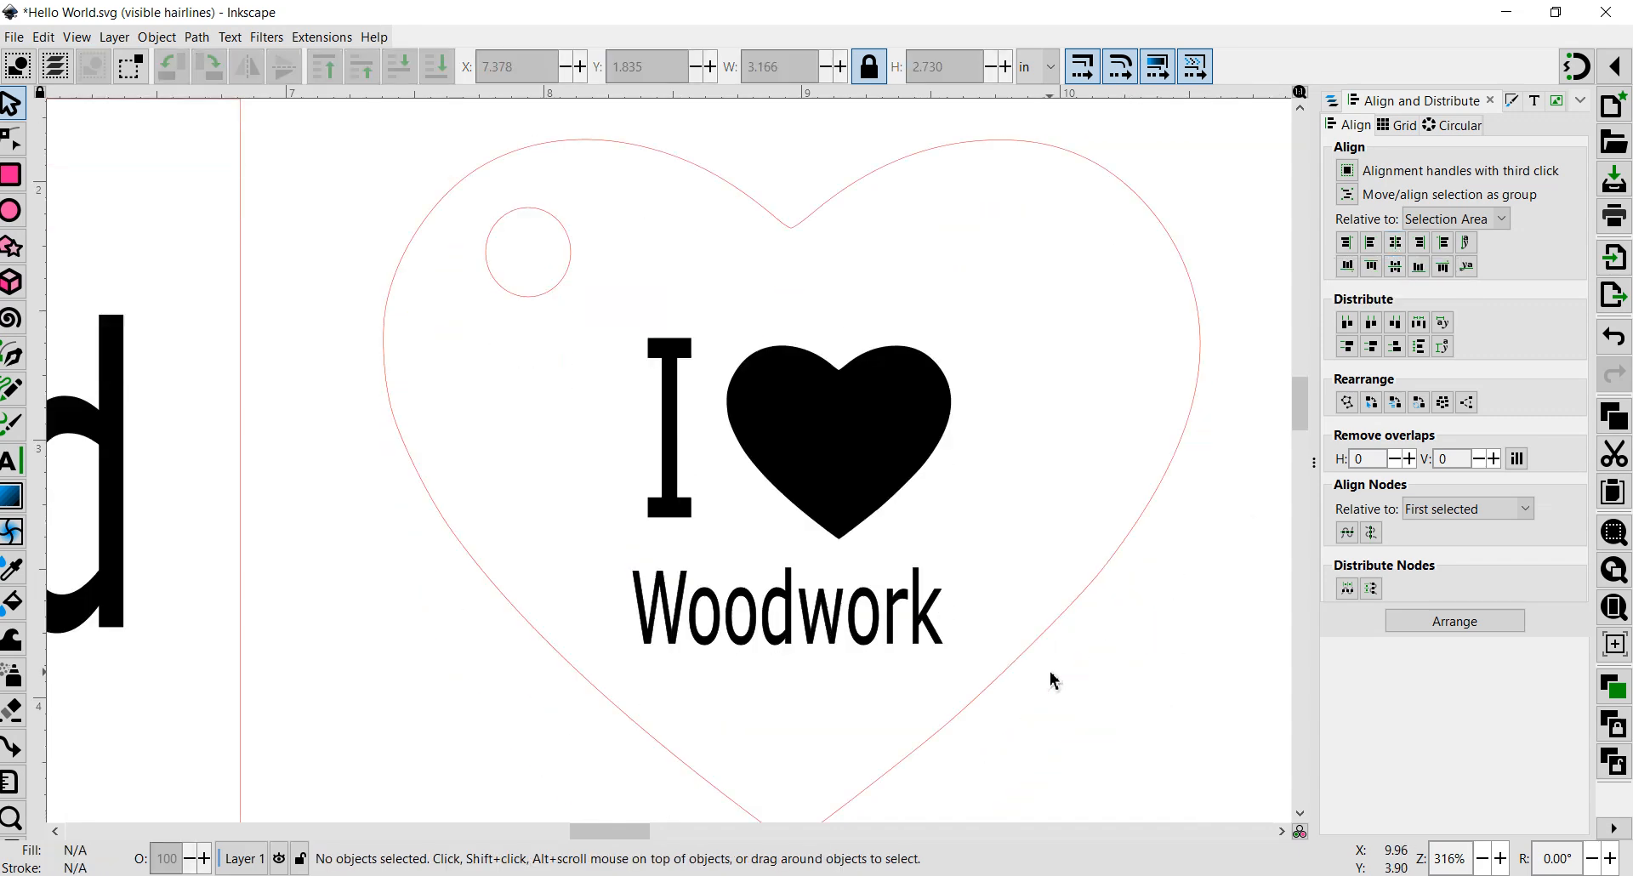
ctrl+scroll(1051, 679, down, 2)
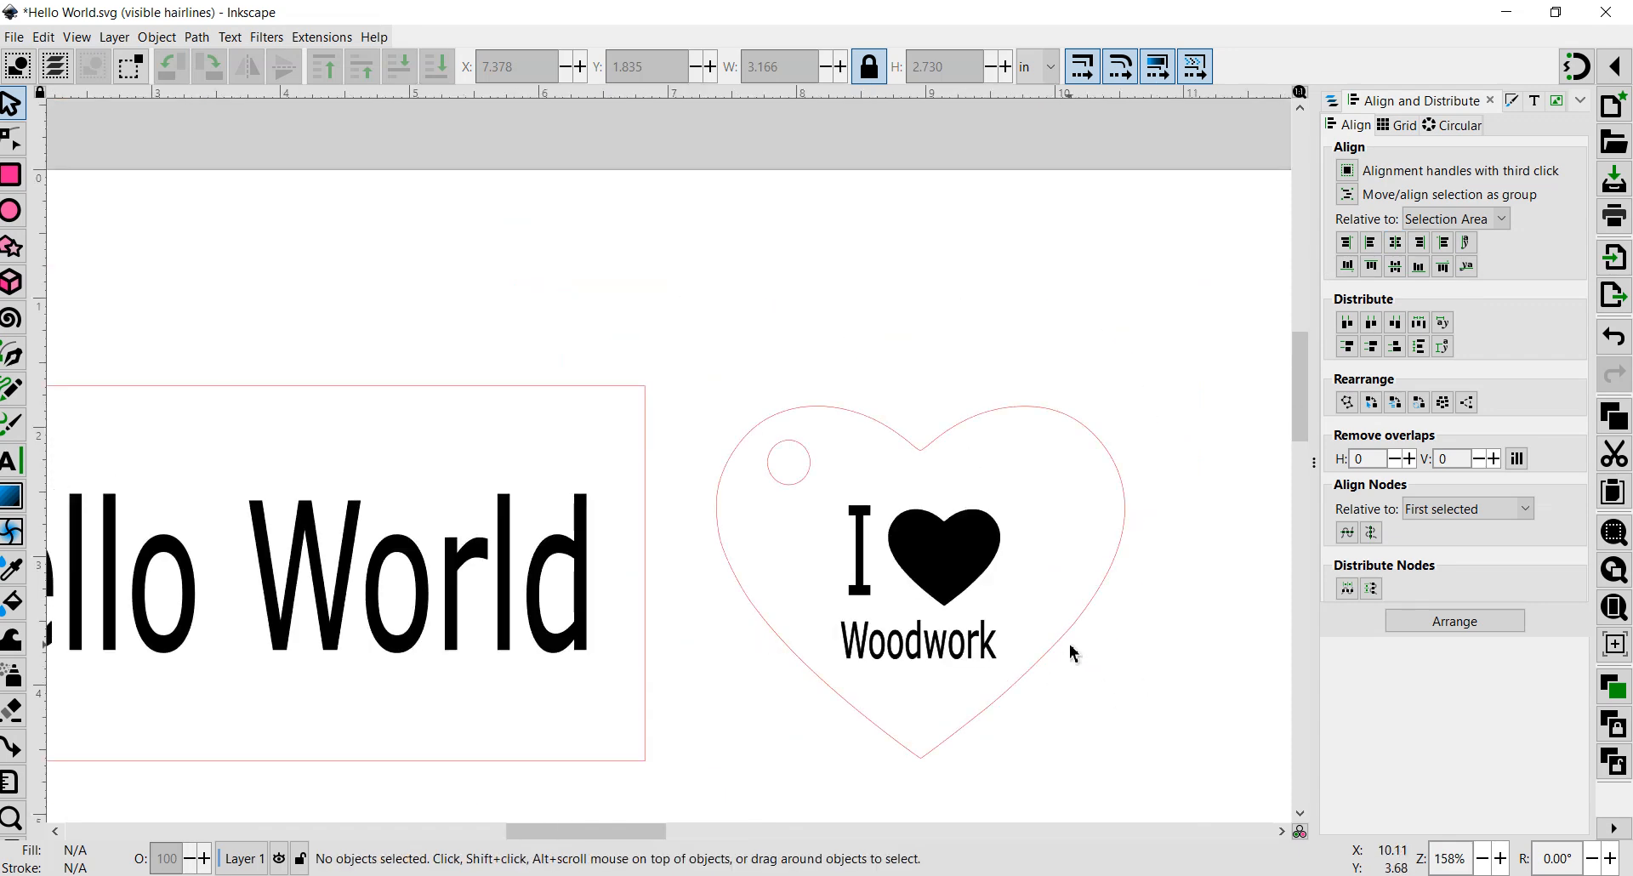